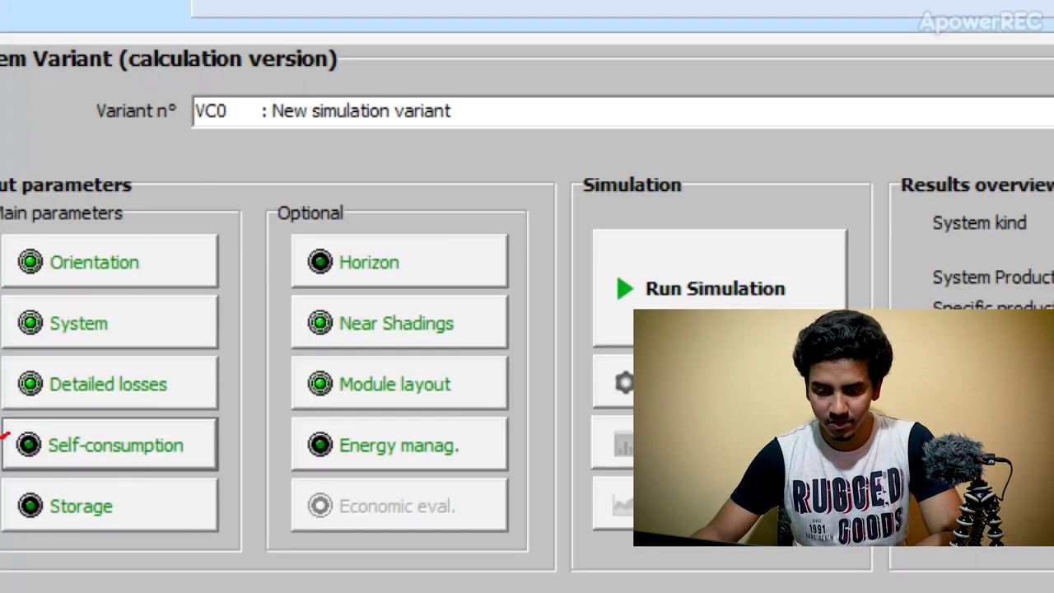
pyautogui.moveTo(3, 435)
pyautogui.mouseDown()
pyautogui.moveTo(24, 496)
pyautogui.moveTo(145, 494)
pyautogui.mouseUp()
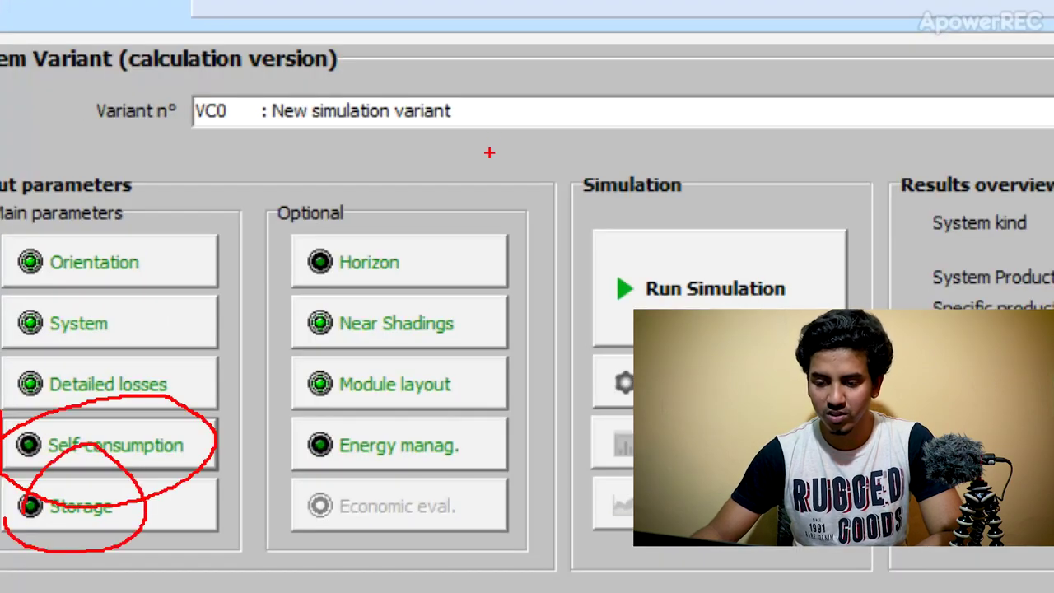
pyautogui.moveTo(269, 303); pyautogui.dragTo(401, 276)
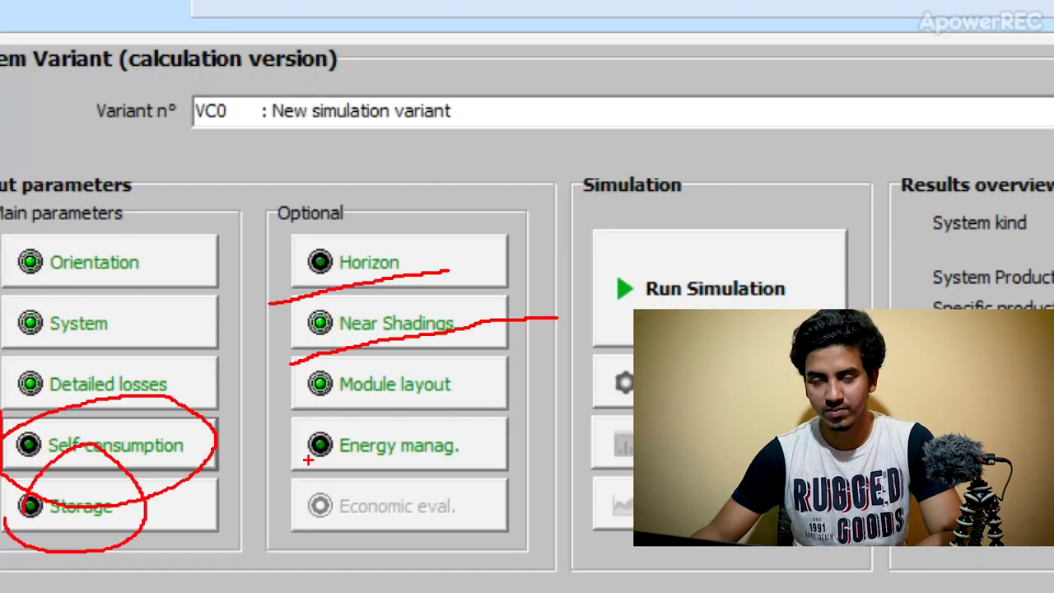
pyautogui.moveTo(292, 394); pyautogui.dragTo(461, 371)
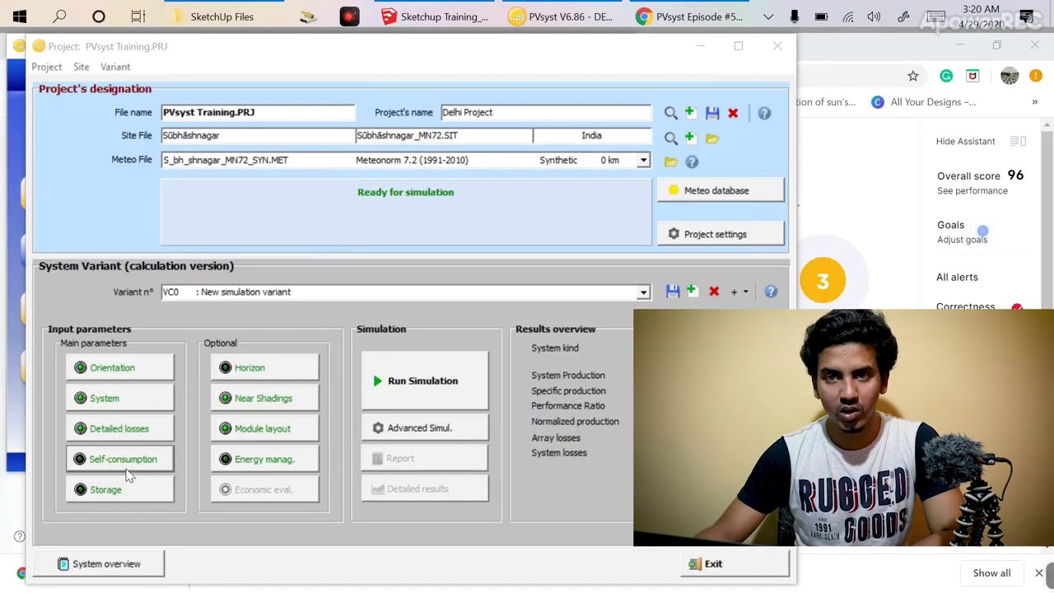
# Step: Open the self-consumption definition and try the fixed constant consumption and monthly values load profiles, including the monthly values chart
pyautogui.click(124, 465)
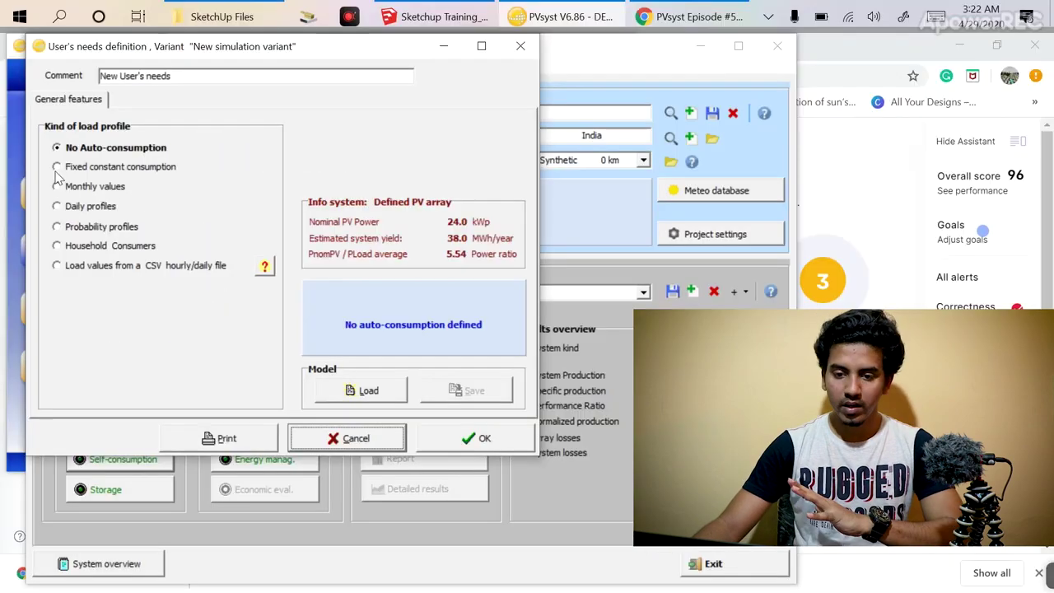
pyautogui.click(112, 158)
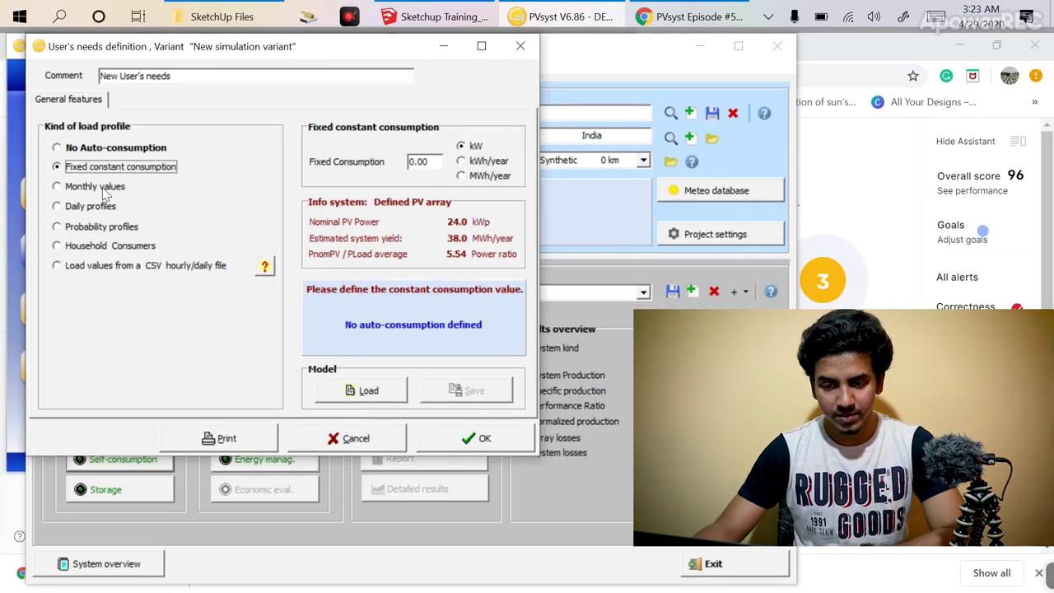
pyautogui.click(97, 187)
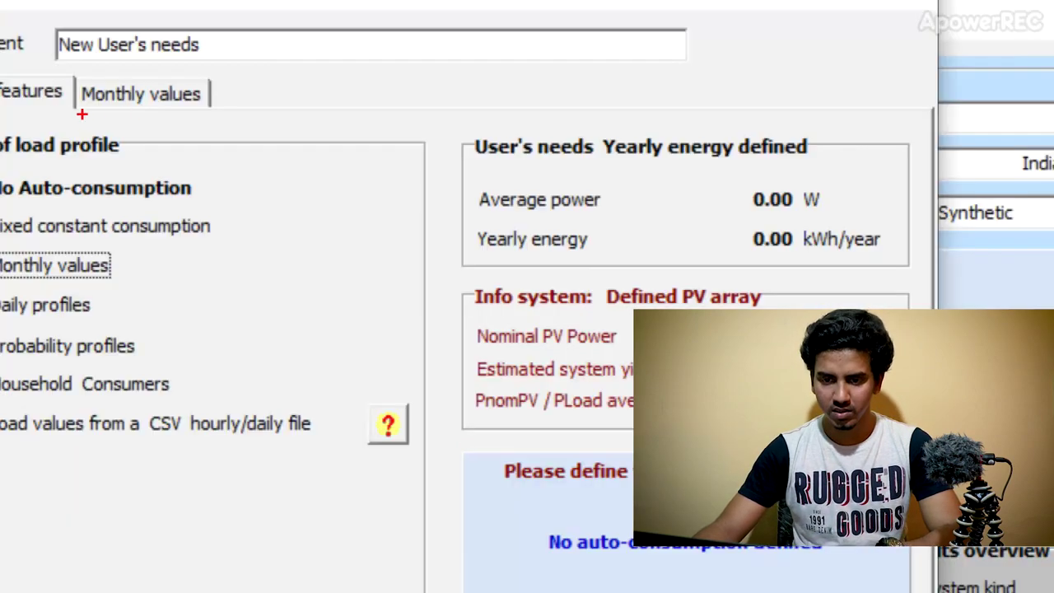
pyautogui.moveTo(81, 114); pyautogui.dragTo(243, 115)
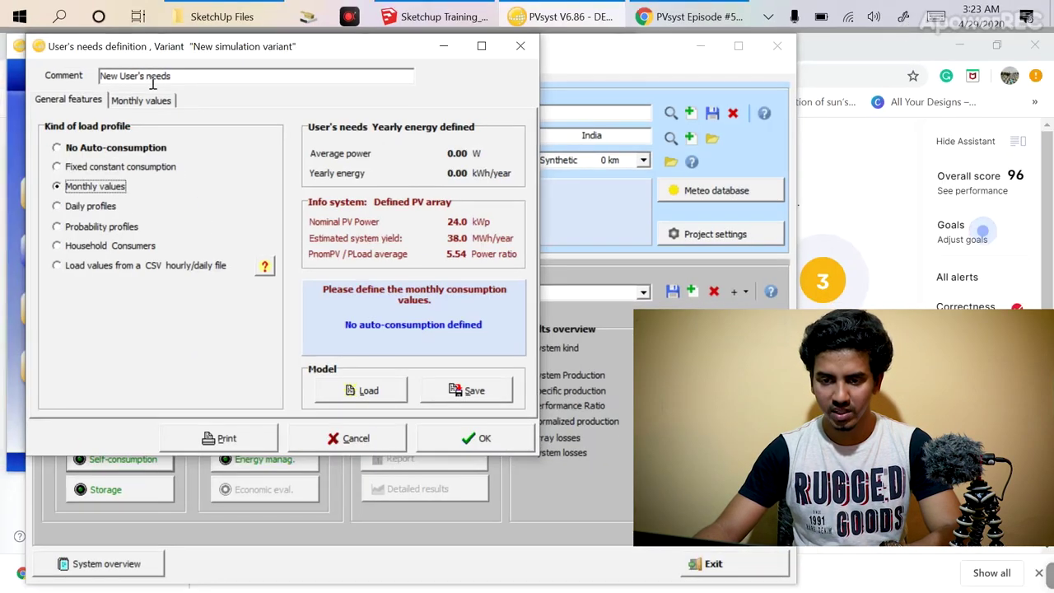
pyautogui.click(152, 94)
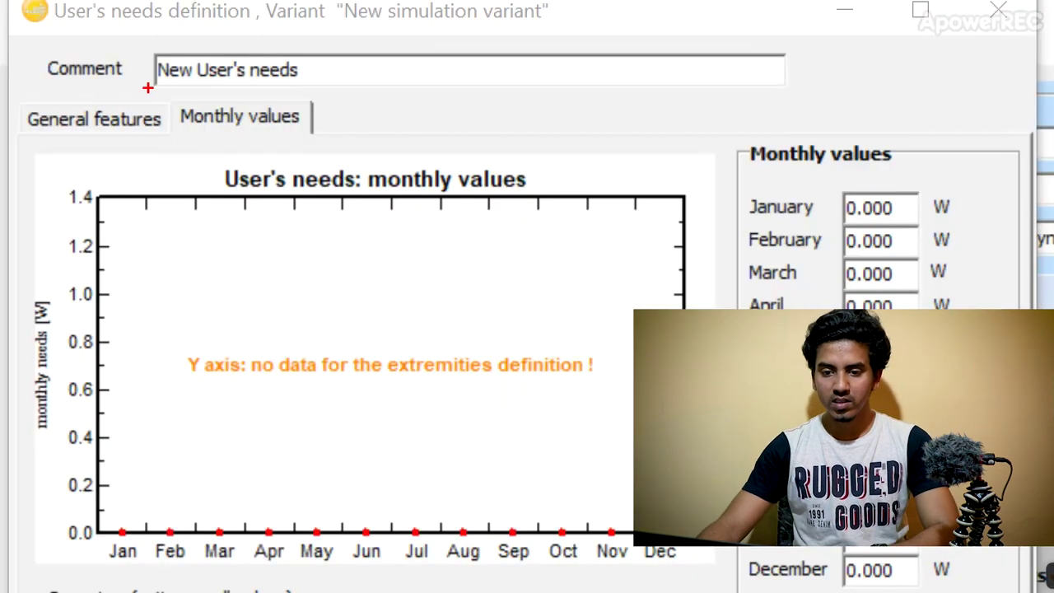
pyautogui.moveTo(147, 87); pyautogui.dragTo(274, 90)
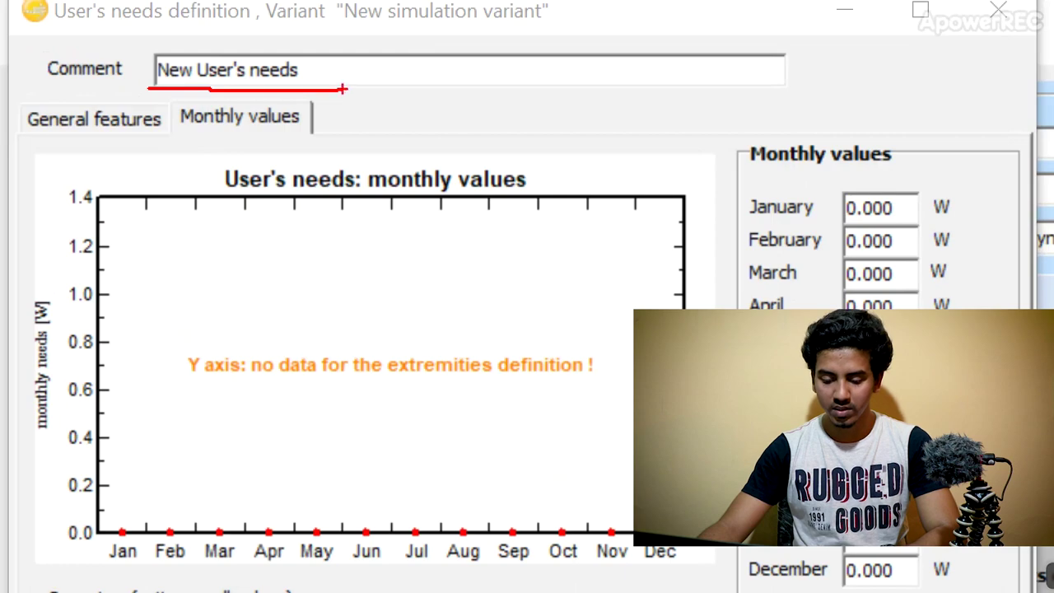
pyautogui.moveTo(330, 370)
pyautogui.mouseDown()
pyautogui.moveTo(482, 337)
pyautogui.moveTo(535, 427)
pyautogui.moveTo(356, 428)
pyautogui.moveTo(329, 384)
pyautogui.mouseUp()
# Step: Try MWh/day and kW as the units of the monthly consumption values
pyautogui.click(501, 391)
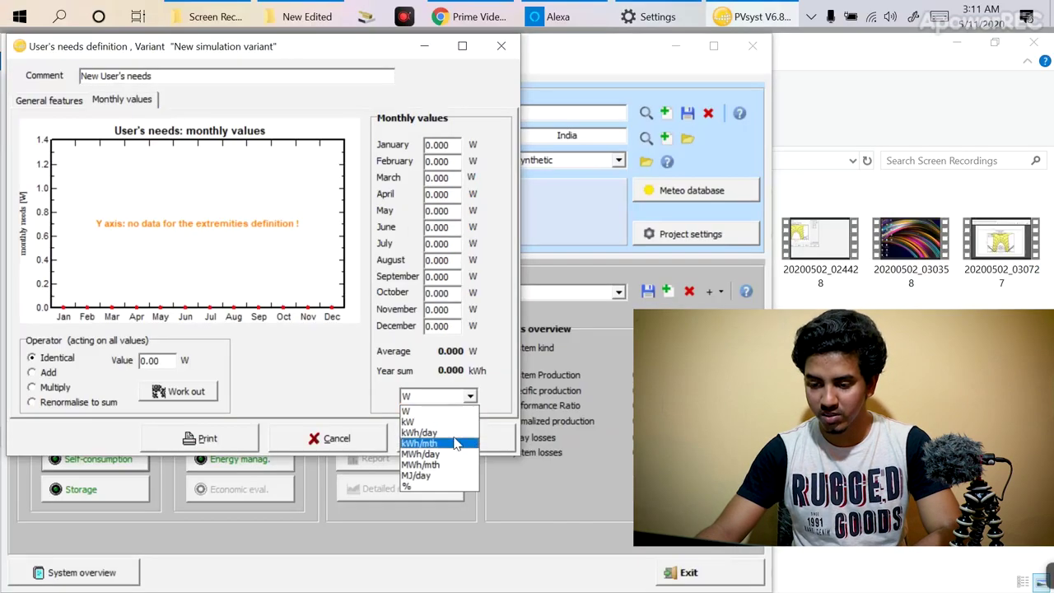
pyautogui.click(453, 455)
pyautogui.click(471, 396)
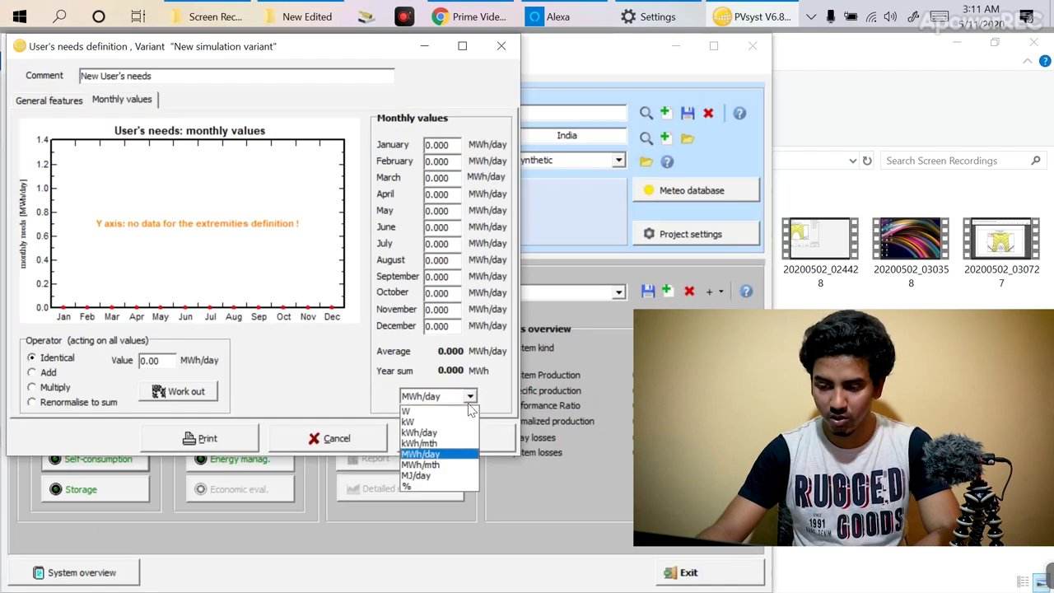
pyautogui.click(462, 429)
pyautogui.click(471, 396)
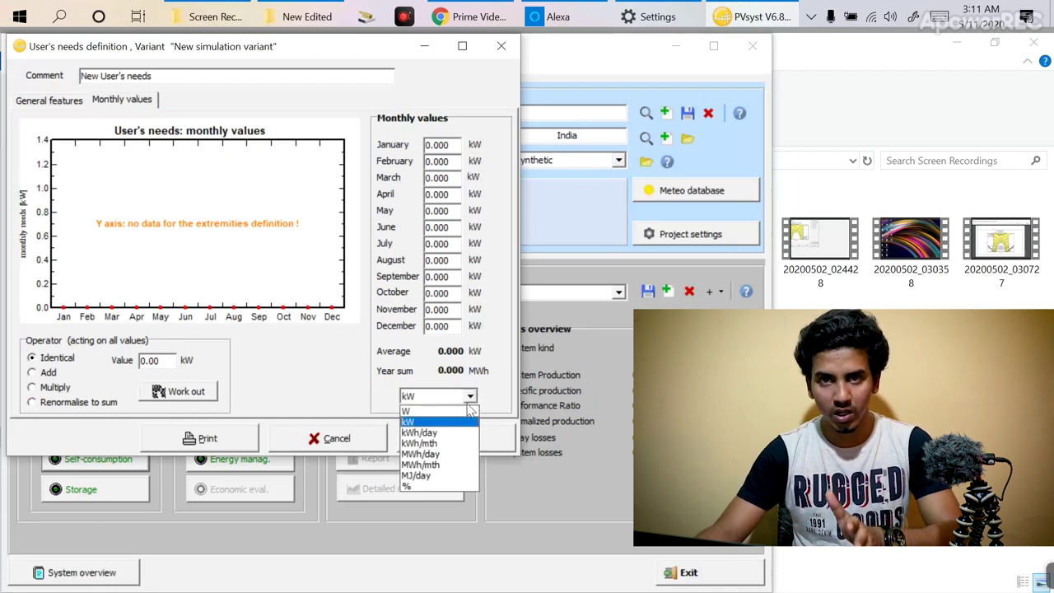
pyautogui.click(456, 431)
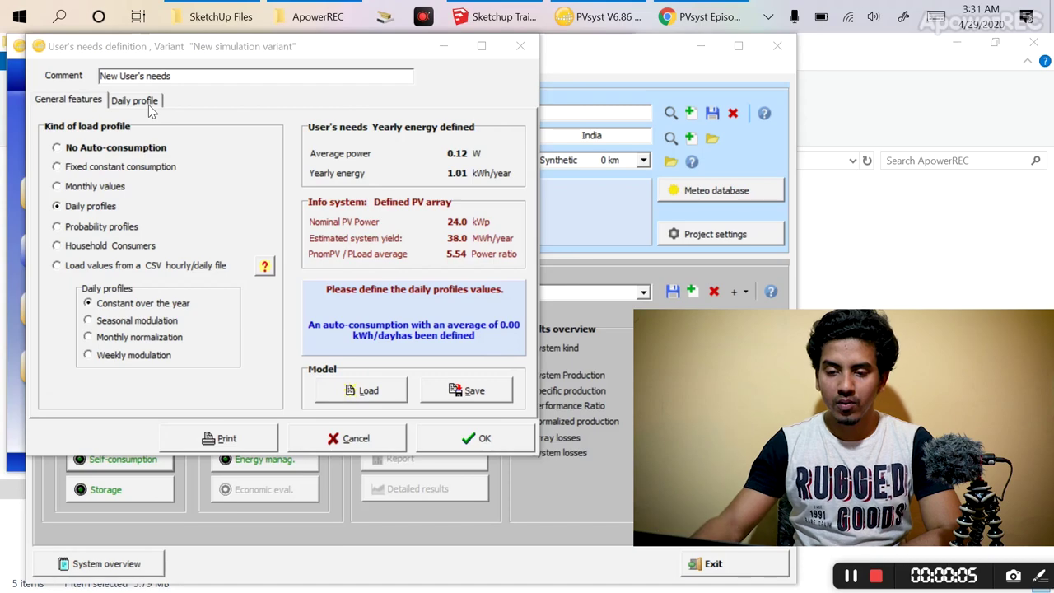
# Step: Examine the hourly values of the daily load profile and accept the self-consumption definition with No Auto-consumption
pyautogui.click(148, 104)
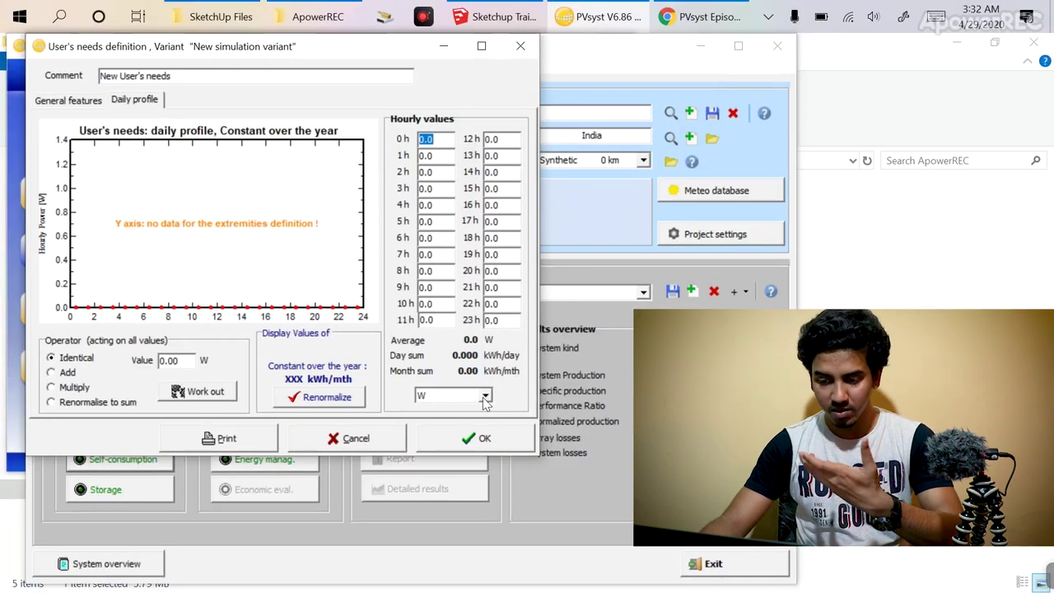
pyautogui.click(416, 388)
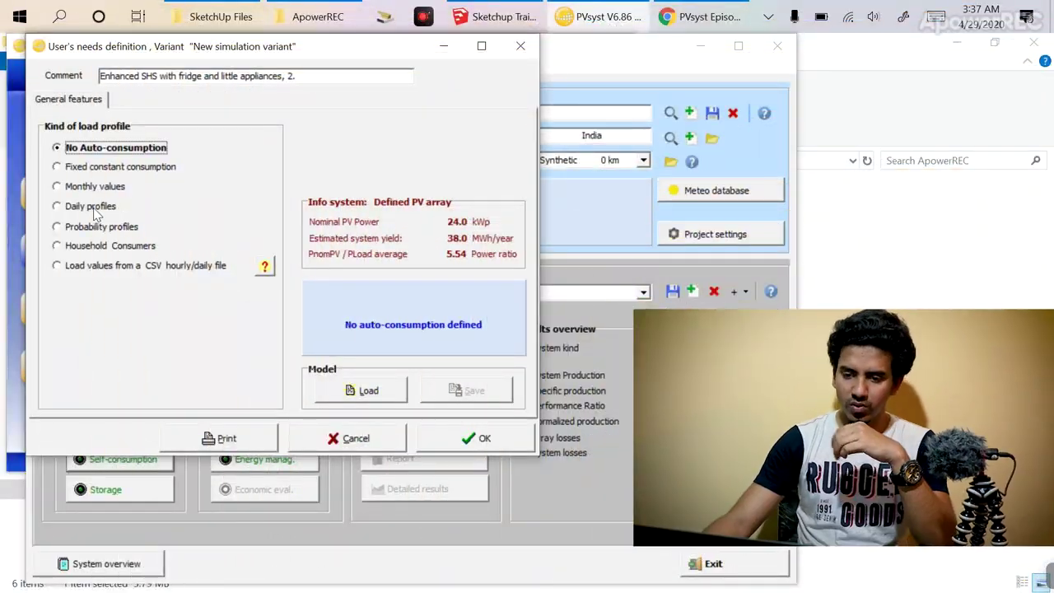
pyautogui.click(475, 438)
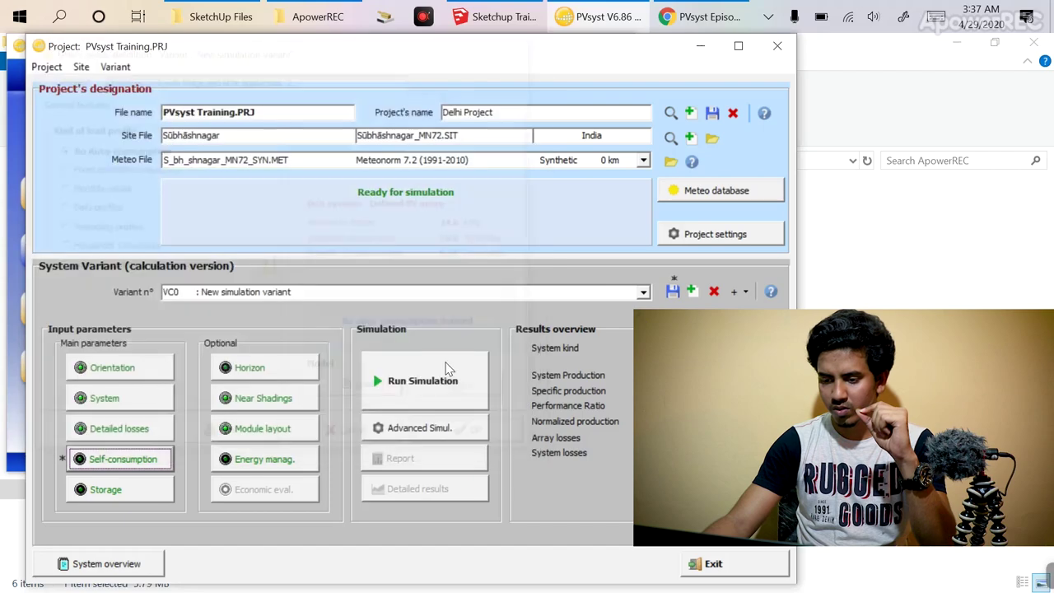
# Step: Open the storage settings and try Peak shaving as the storage strategy
pyautogui.click(110, 495)
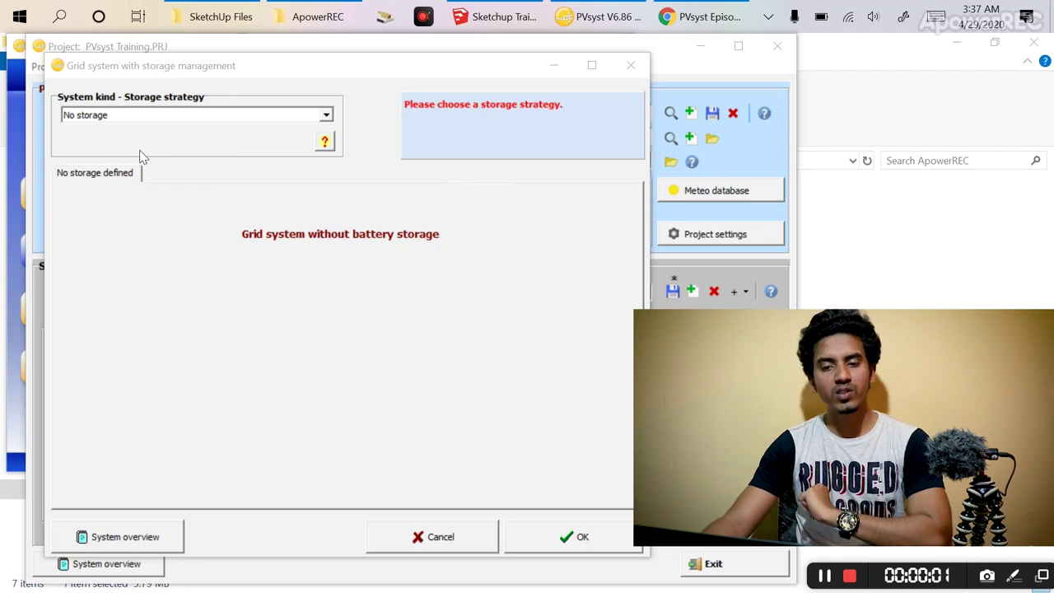
pyautogui.click(185, 116)
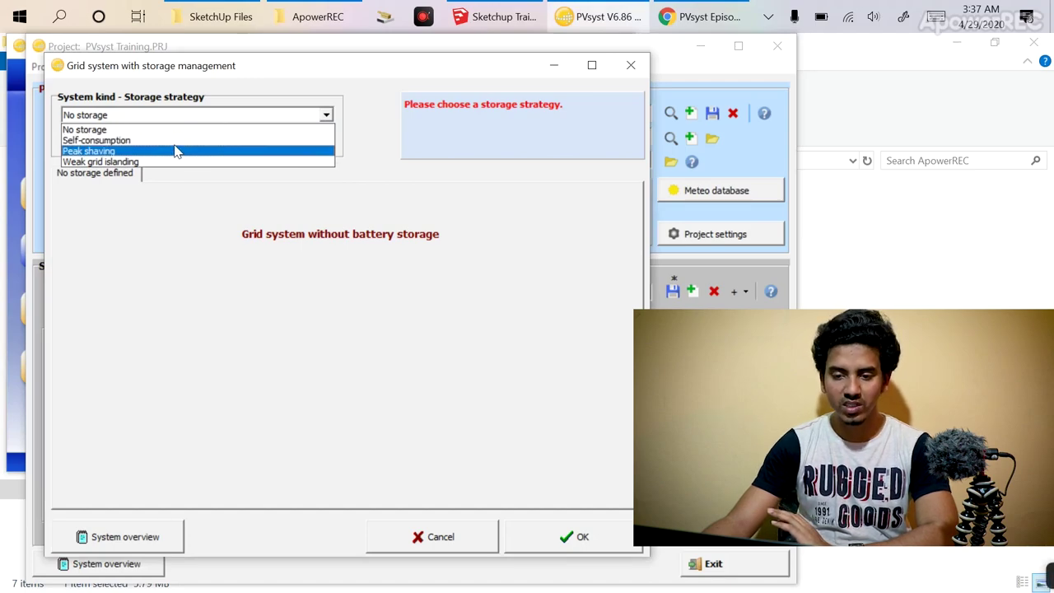
pyautogui.click(174, 152)
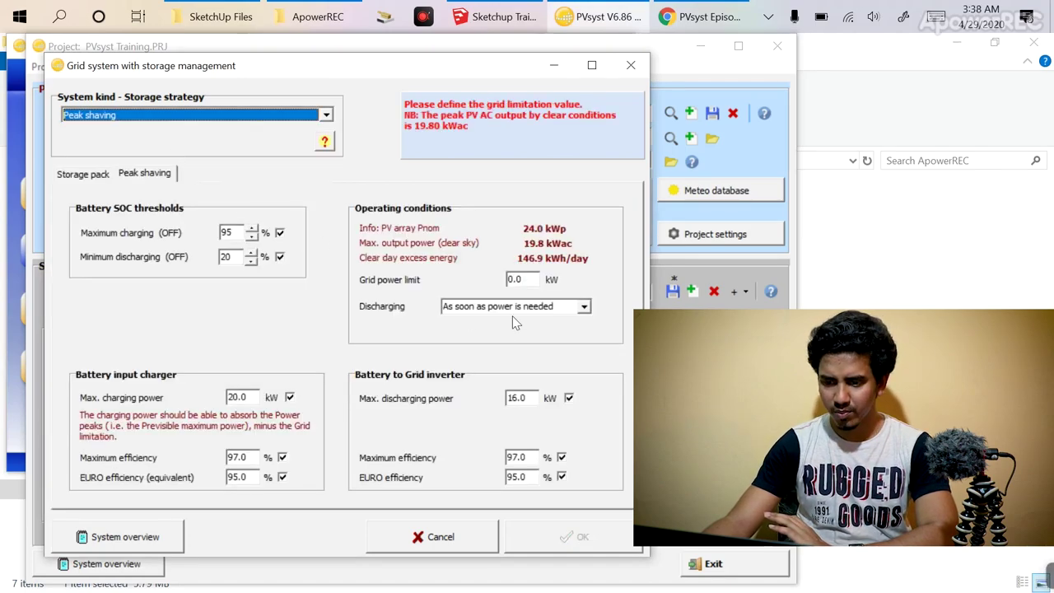
# Step: Examine the generic batteries offered for the storage pack and the SOC thresholds and operating conditions for peak shaving
pyautogui.click(86, 174)
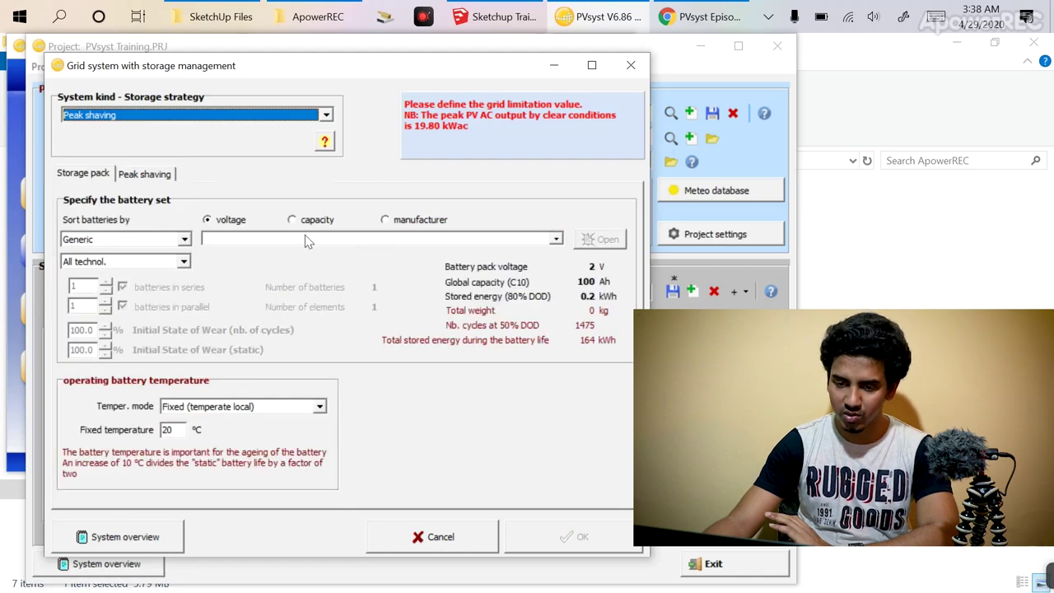
pyautogui.click(306, 239)
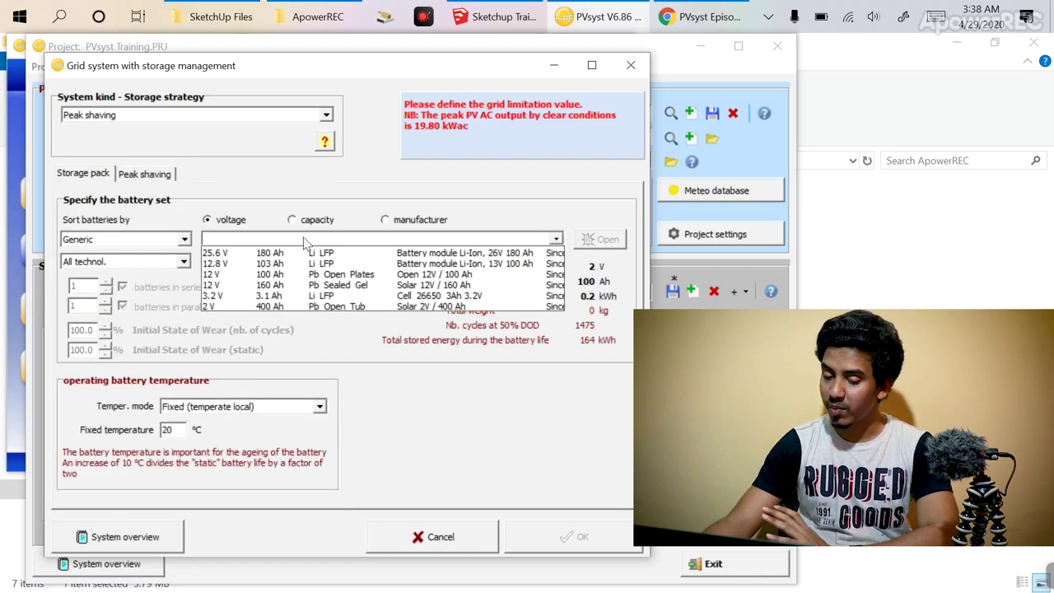
pyautogui.click(467, 420)
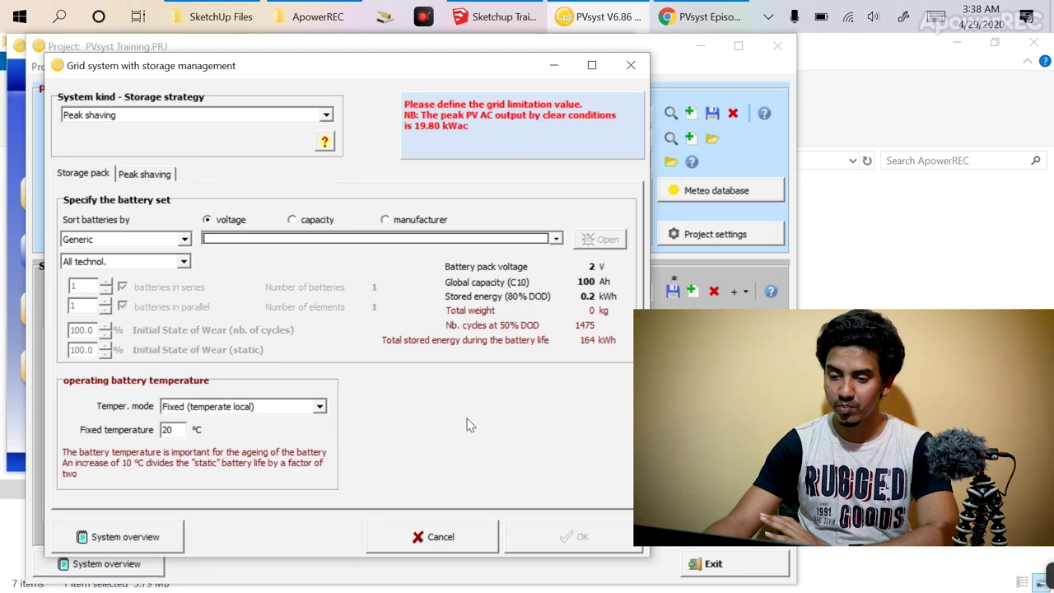
pyautogui.click(145, 174)
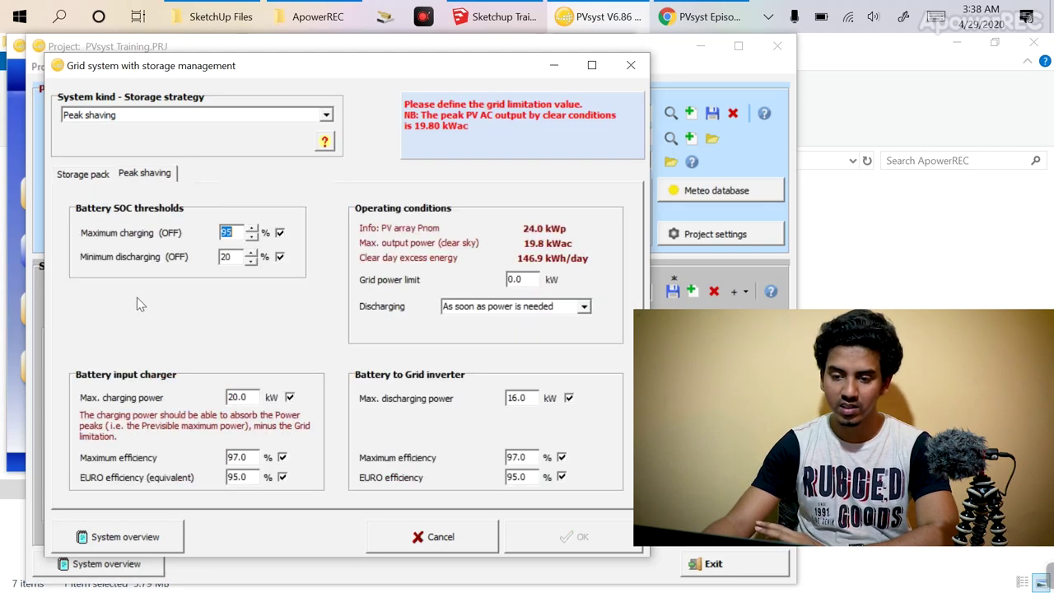
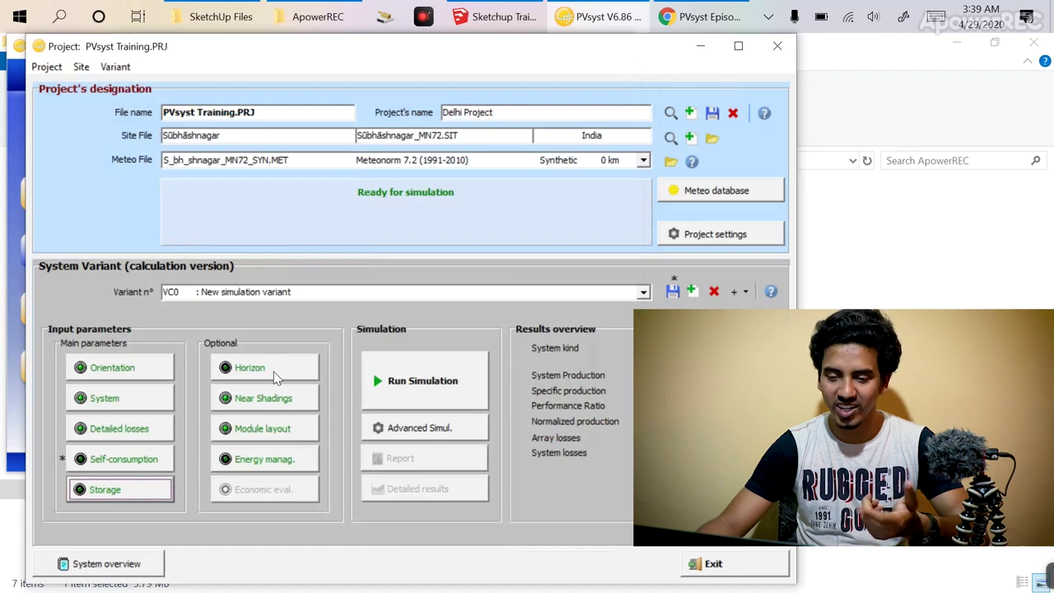
# Step: Open the horizon definition and switch to Chrome to examine the iso-shadings diagram in the PVsyst report PDF
pyautogui.click(274, 372)
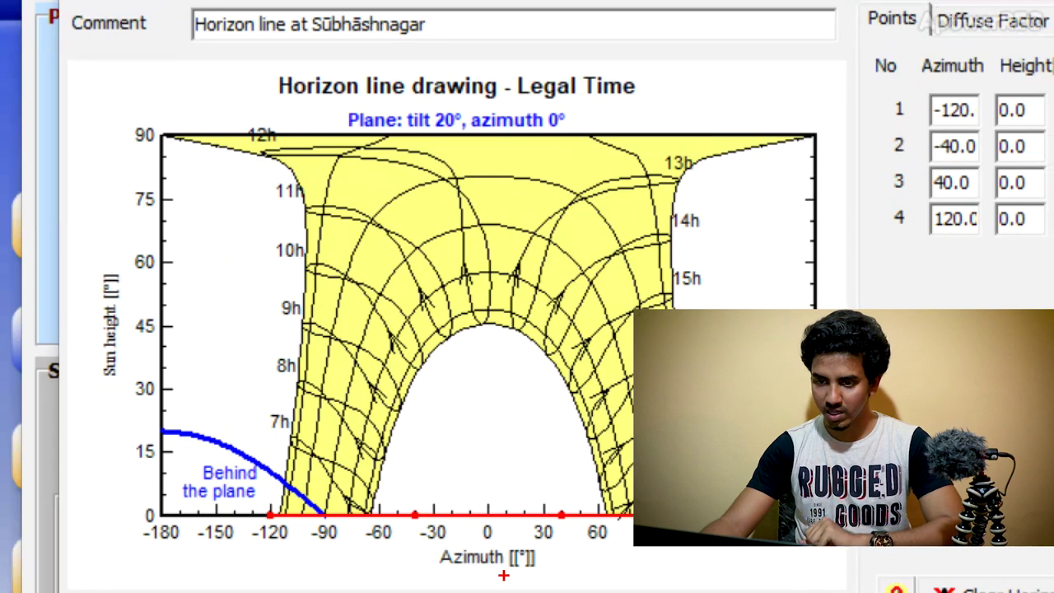
pyautogui.moveTo(420, 554)
pyautogui.mouseDown()
pyautogui.moveTo(581, 568)
pyautogui.moveTo(410, 533)
pyautogui.mouseUp()
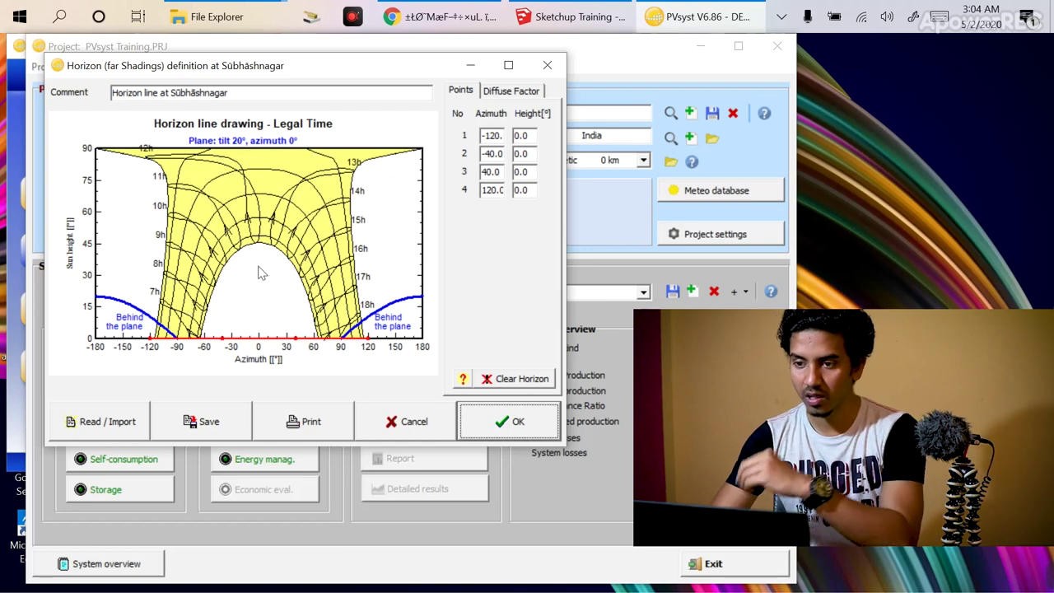
pyautogui.click(441, 16)
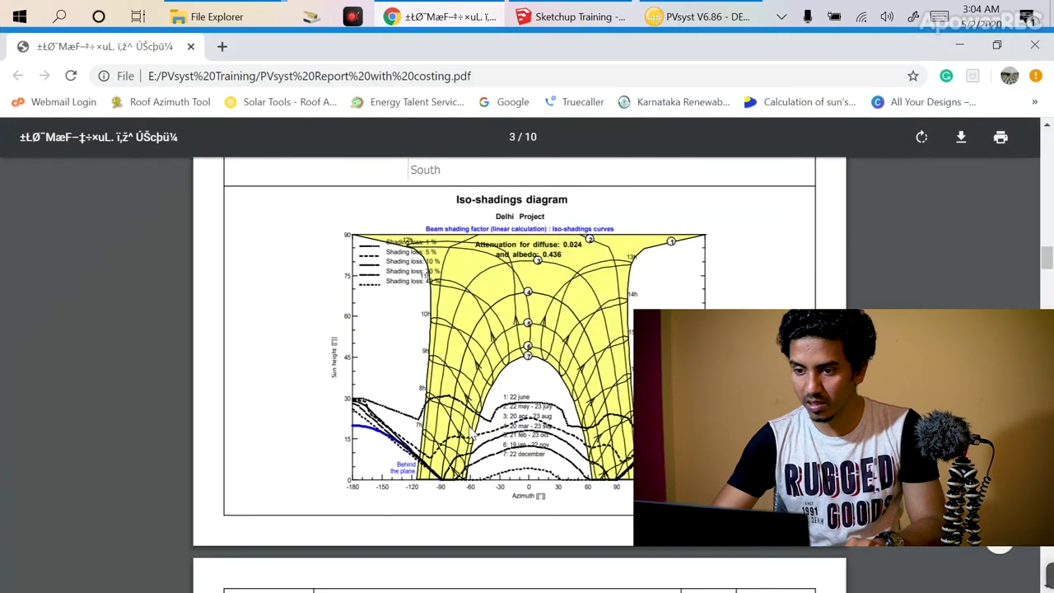
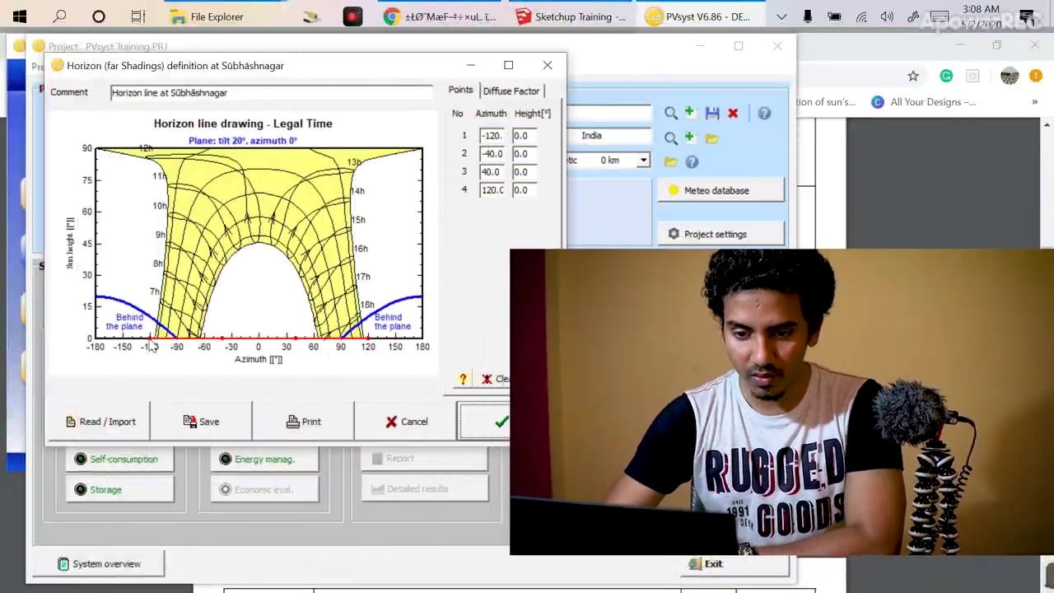
# Step: Raise the first two horizon points to about azimuth -107°, height 37.8° and azimuth -48.4°, height 20.6°, and accept the horizon
pyautogui.moveTo(150, 337); pyautogui.dragTo(162, 261)
pyautogui.moveTo(224, 333); pyautogui.dragTo(214, 293)
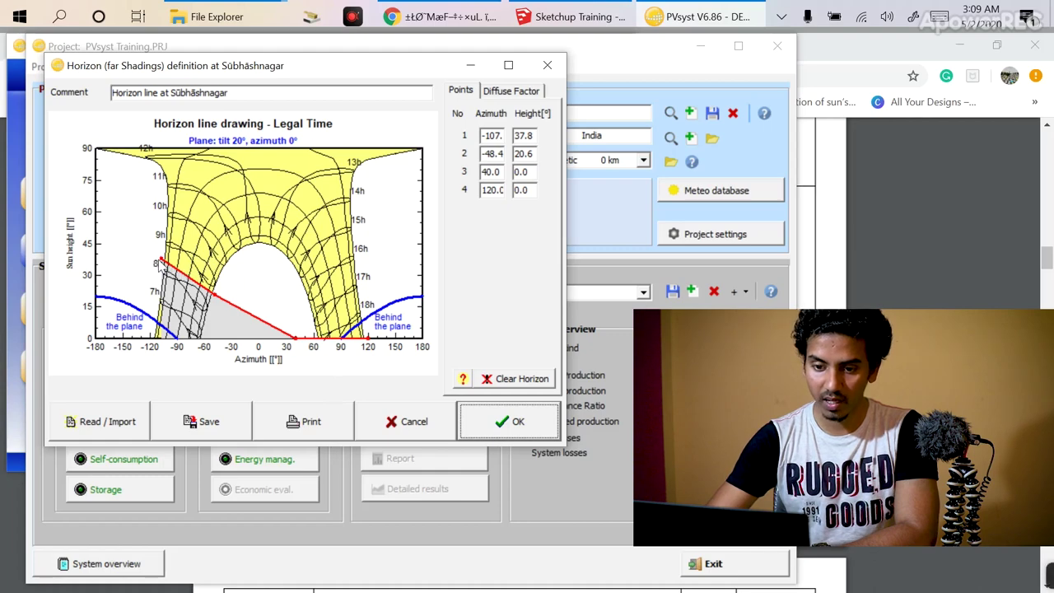
pyautogui.click(527, 424)
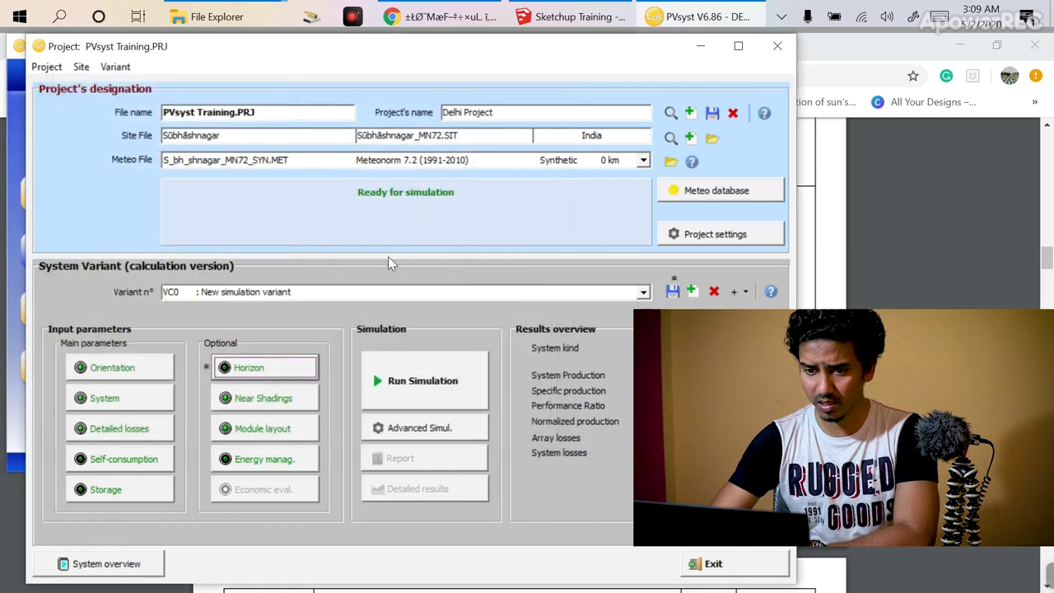
# Step: Open the near shadings 3D scene, select the existing PV tables and building objects with a rectangle, and delete them
pyautogui.click(260, 398)
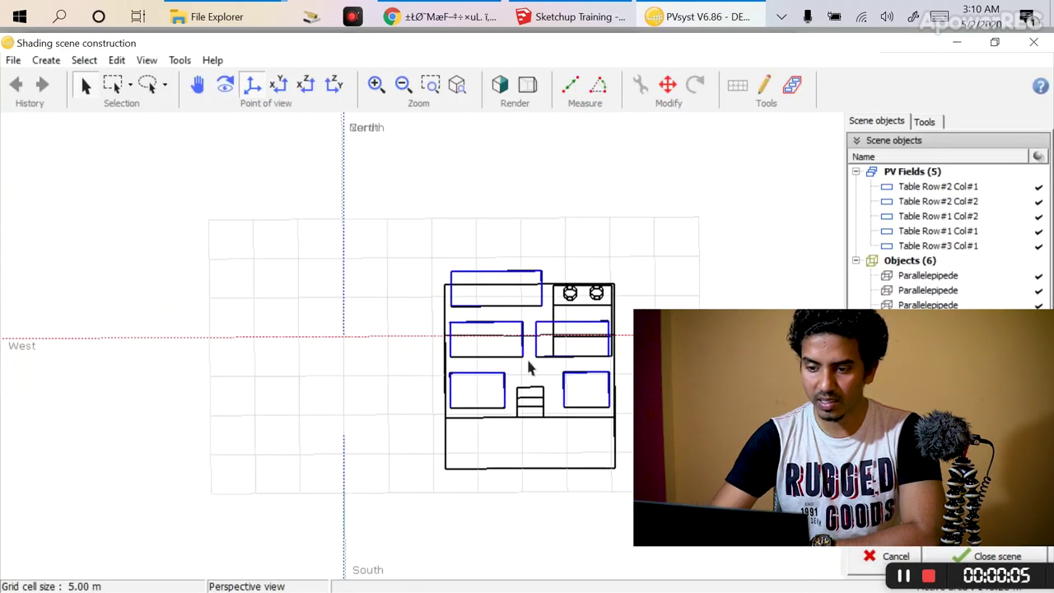
pyautogui.click(113, 84)
pyautogui.moveTo(655, 199); pyautogui.dragTo(377, 515)
pyautogui.press('Delete')
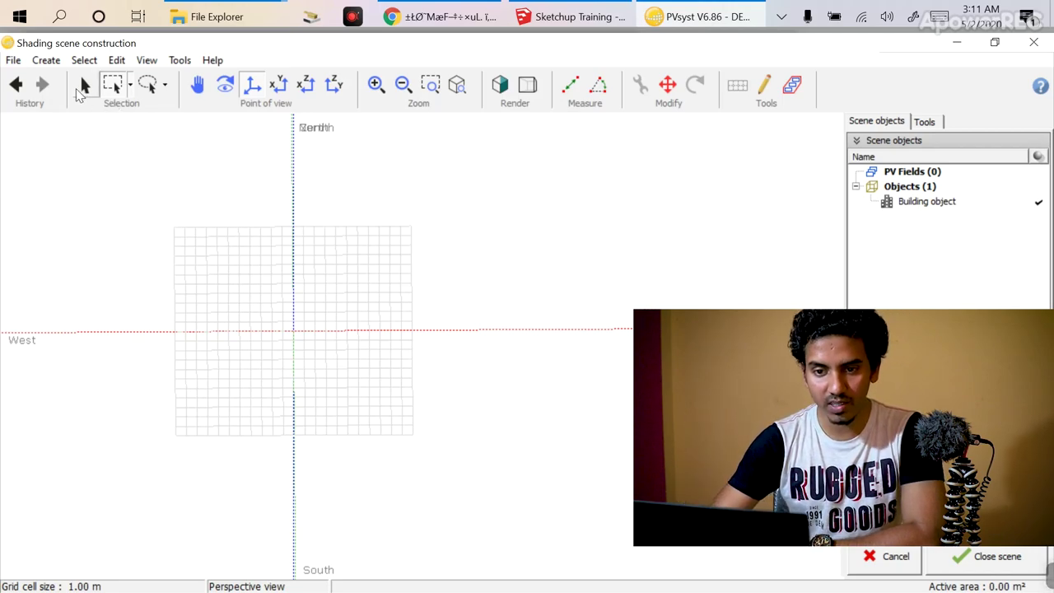
pyautogui.click(83, 85)
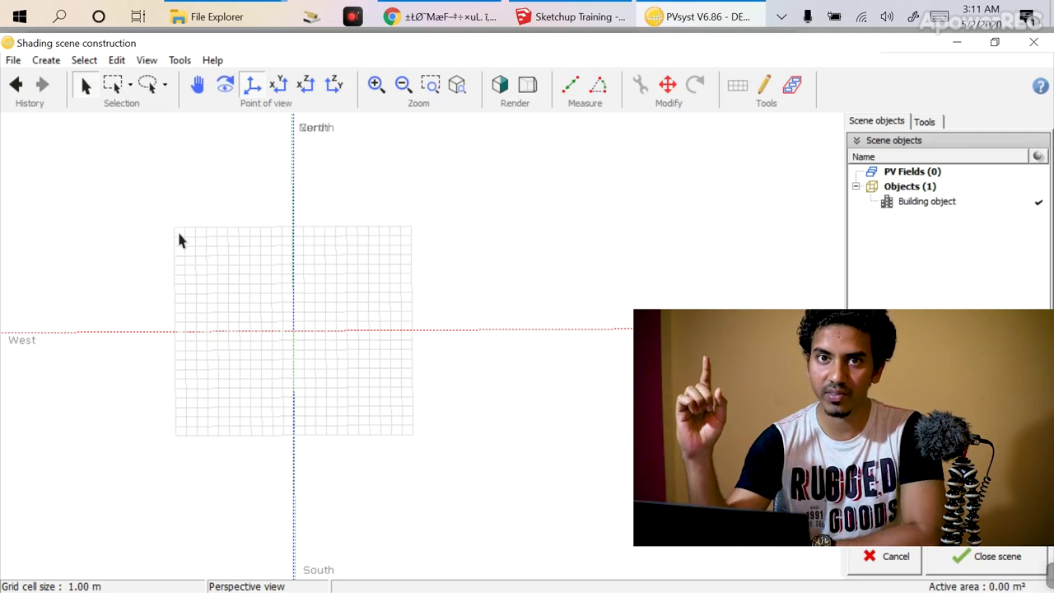
# Step: Import the Helios3D file Sketchup Training_18.h2p from the H2p folder into the shading scene
pyautogui.click(13, 60)
pyautogui.moveTo(92, 149)
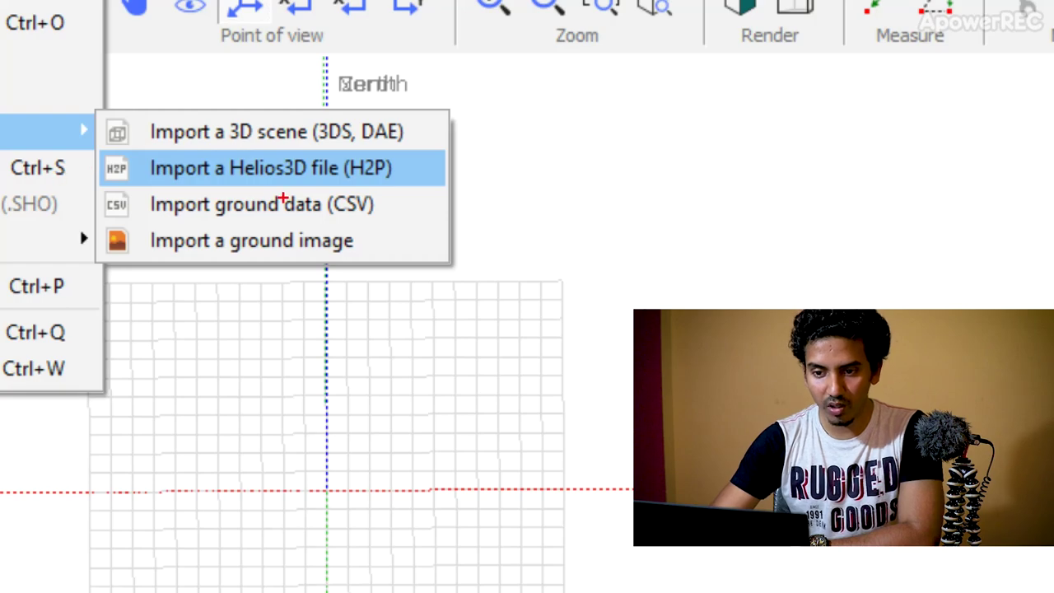
pyautogui.click(318, 180)
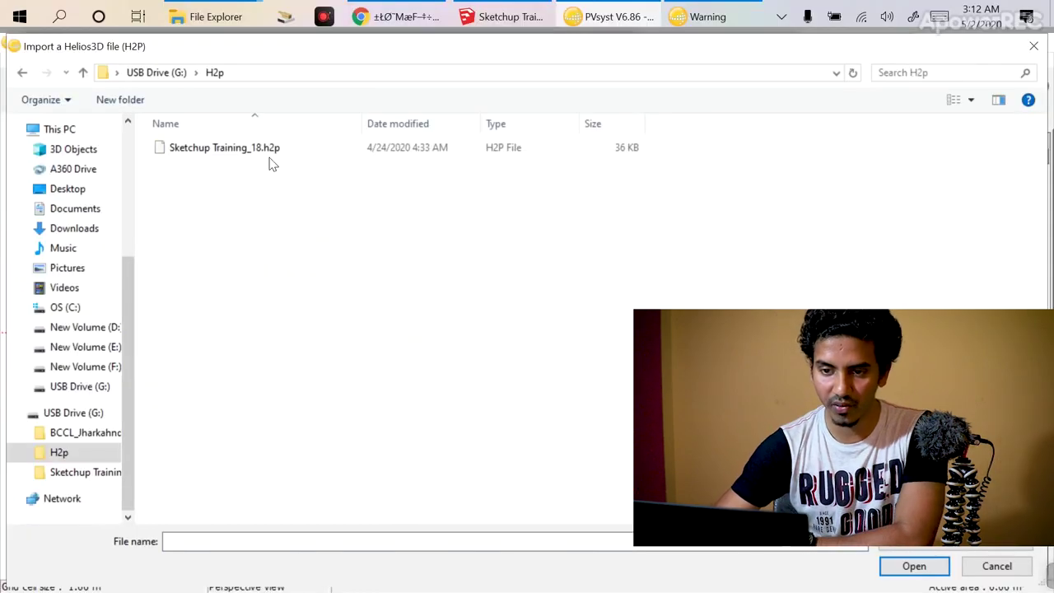
pyautogui.click(274, 149)
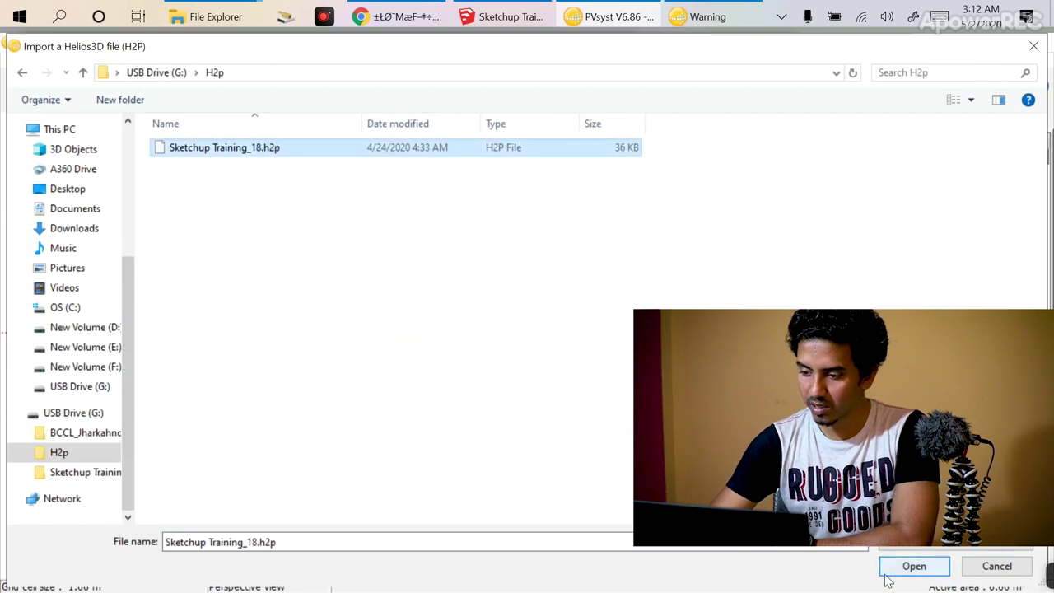
pyautogui.click(888, 573)
pyautogui.press('Return')
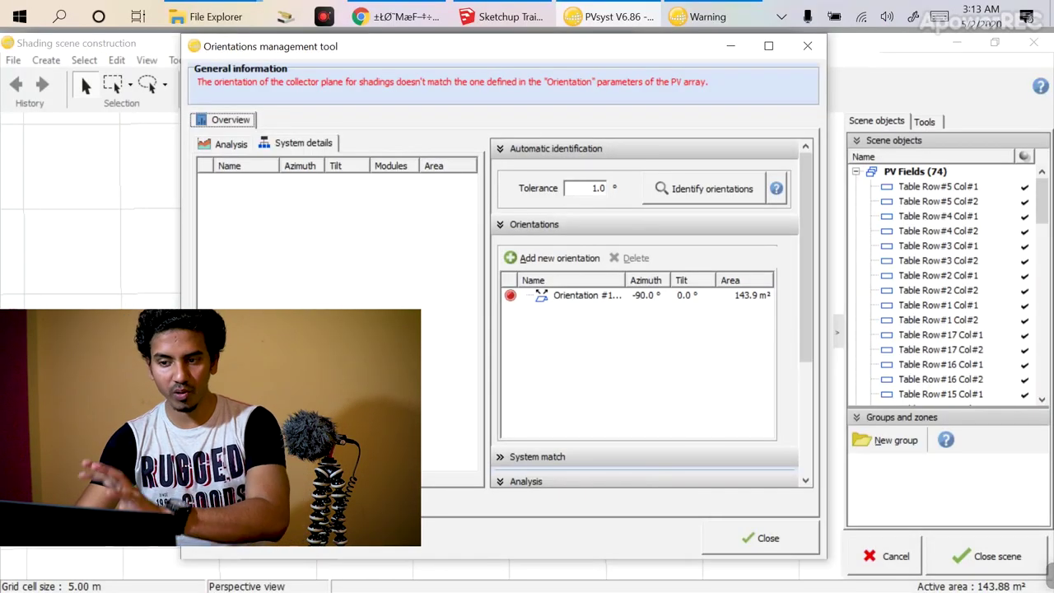
# Step: Expand the system match details for the imported orientation and update the variant orientations to match the scene
pyautogui.scroll(-5, 757, 358)
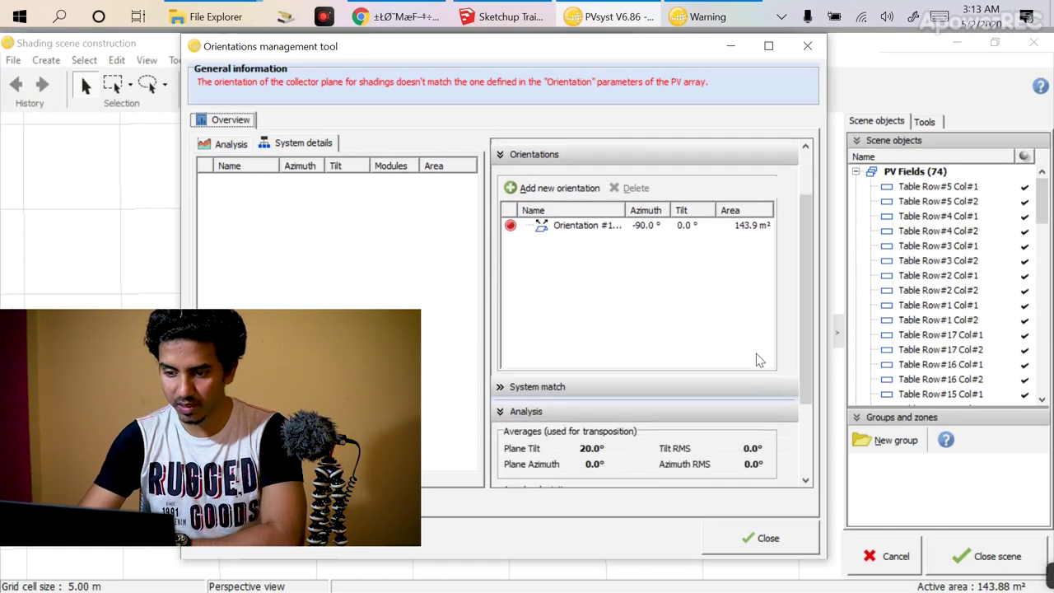
pyautogui.scroll(-3, 758, 360)
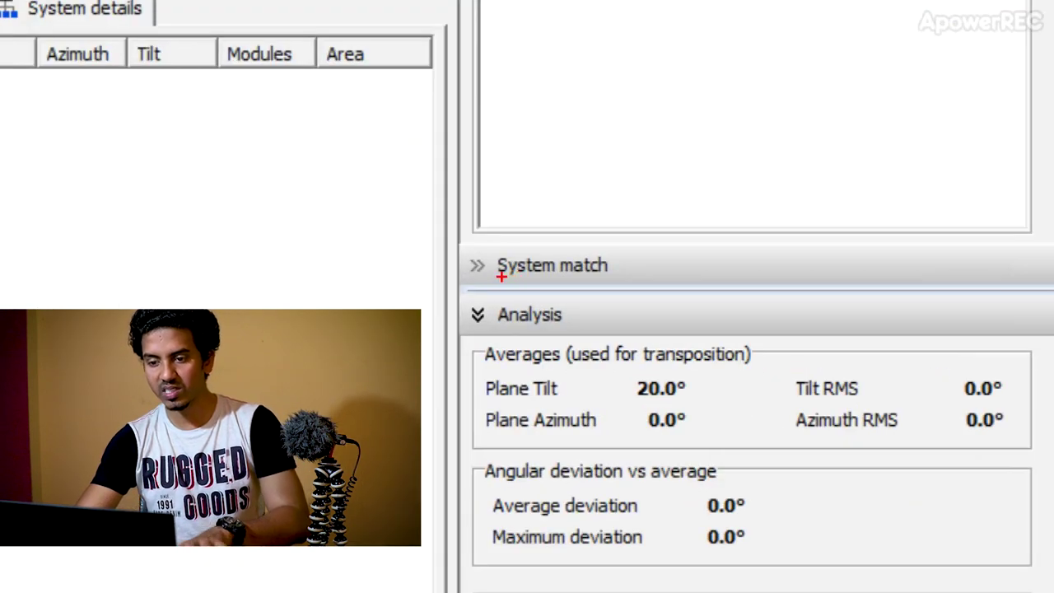
pyautogui.moveTo(499, 277); pyautogui.dragTo(609, 277)
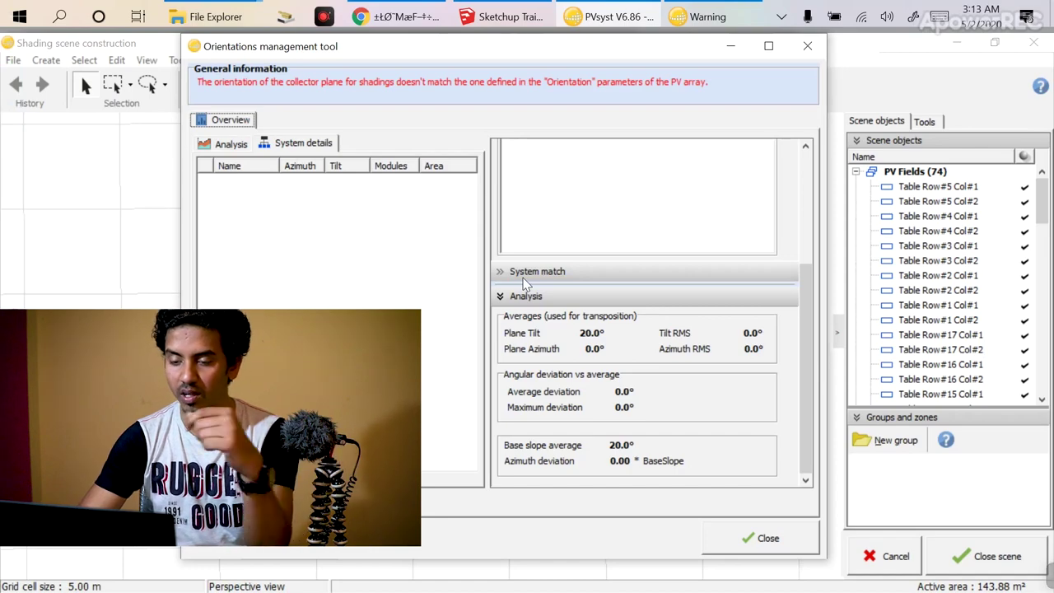
pyautogui.click(501, 273)
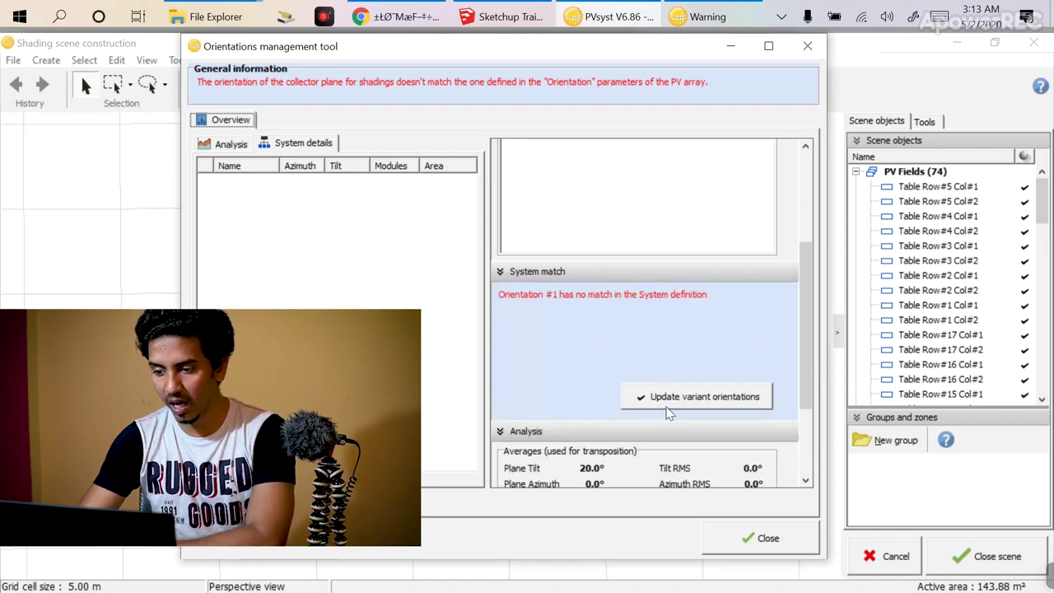
pyautogui.click(714, 404)
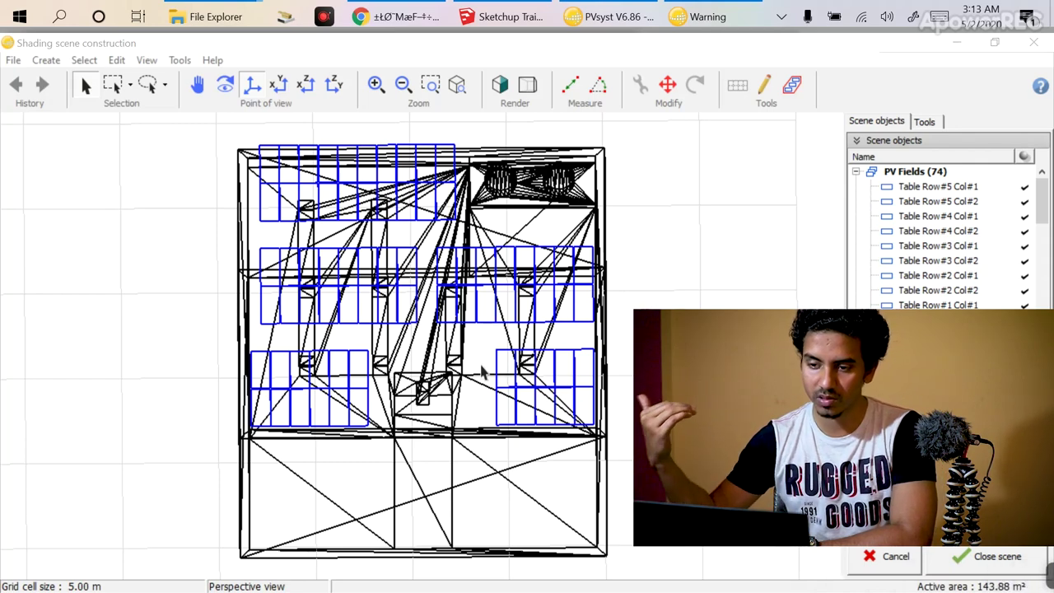
# Step: Show the imported building and its PV tables in solid rendering instead of wireframe
pyautogui.scroll(-5, 202, 384)
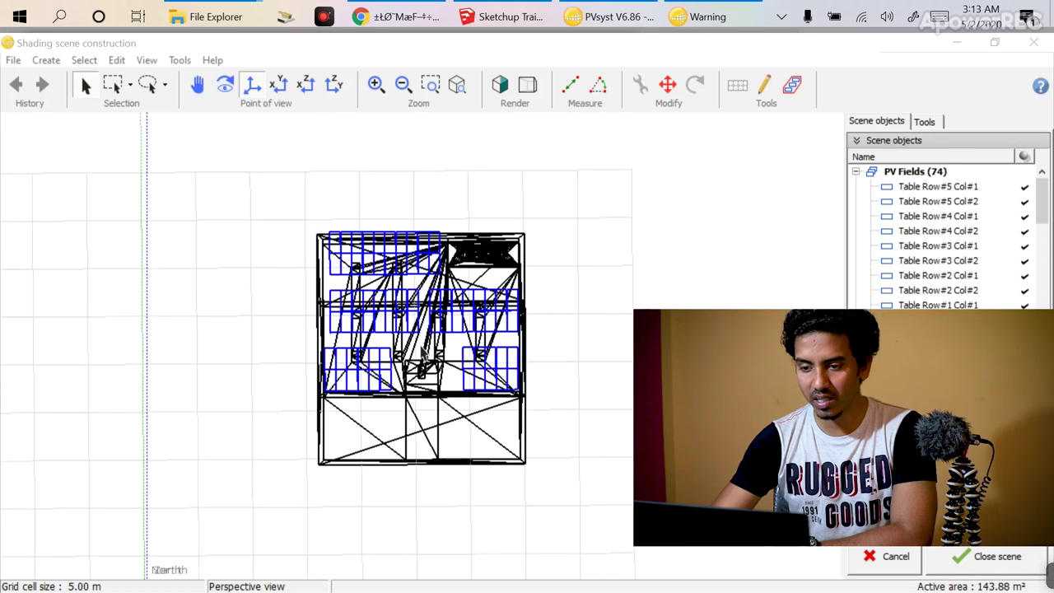
pyautogui.moveTo(584, 384); pyautogui.dragTo(508, 303, button='right')
pyautogui.scroll(5, 354, 259)
pyautogui.scroll(-5, 308, 252)
pyautogui.scroll(3, 508, 303)
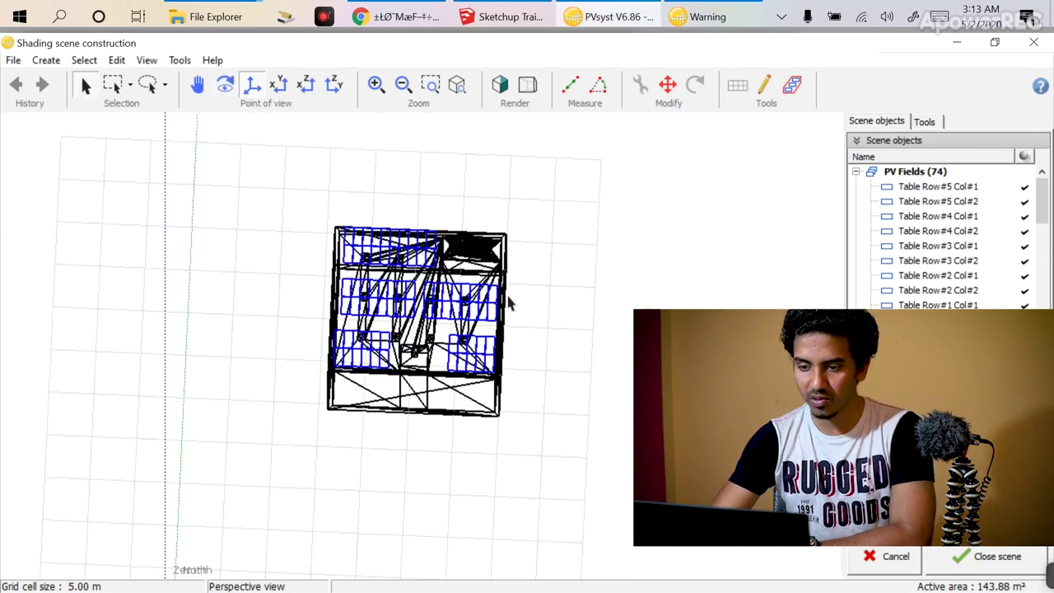
pyautogui.click(503, 86)
pyautogui.scroll(5, 554, 372)
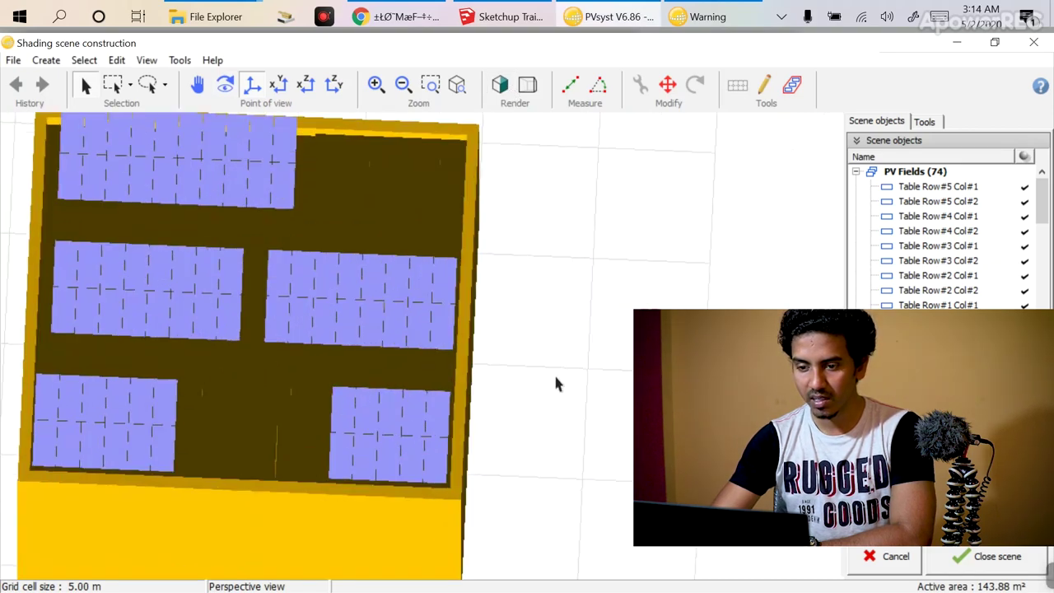
# Step: Examine the PV tables, parapet walls and rooftop obstacles of the imported building from several sides
pyautogui.moveTo(553, 373)
pyautogui.mouseDown(button='right')
pyautogui.moveTo(400, 184)
pyautogui.moveTo(159, 147)
pyautogui.moveTo(35, 261)
pyautogui.moveTo(527, 282)
pyautogui.mouseUp(button='right')
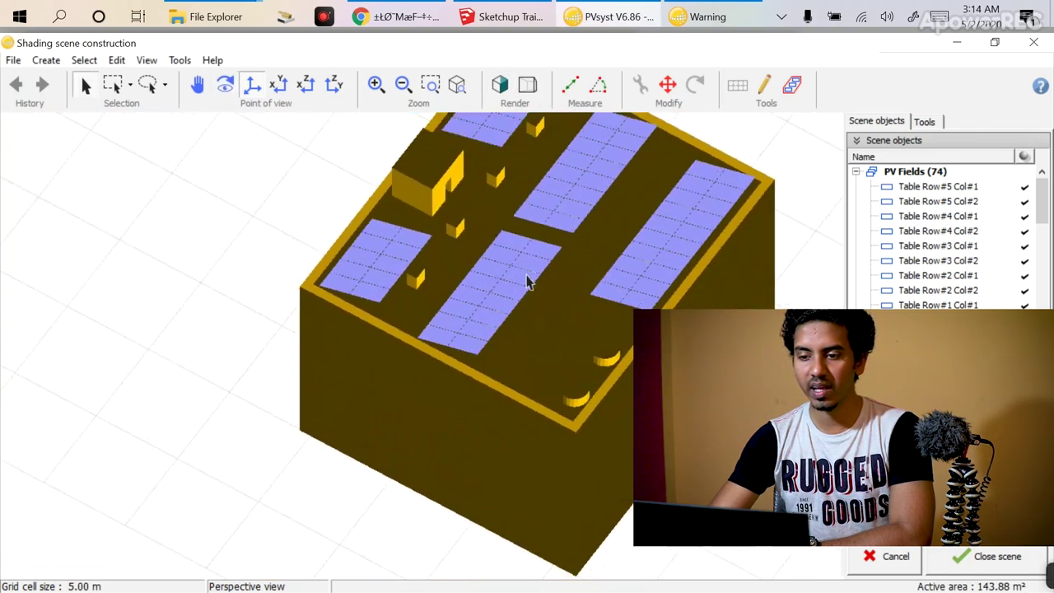
pyautogui.scroll(-5, 428, 280)
pyautogui.moveTo(428, 280); pyautogui.dragTo(619, 262, button='right')
pyautogui.scroll(5, 344, 244)
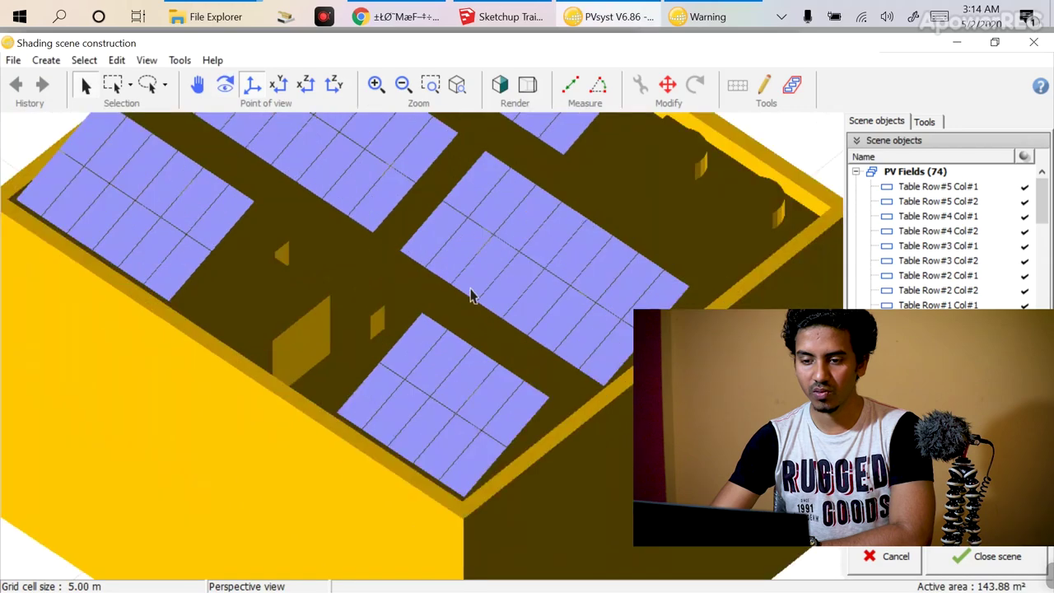
pyautogui.scroll(-5, 470, 294)
pyautogui.moveTo(138, 315); pyautogui.dragTo(327, 407, button='right')
pyautogui.scroll(5, 326, 406)
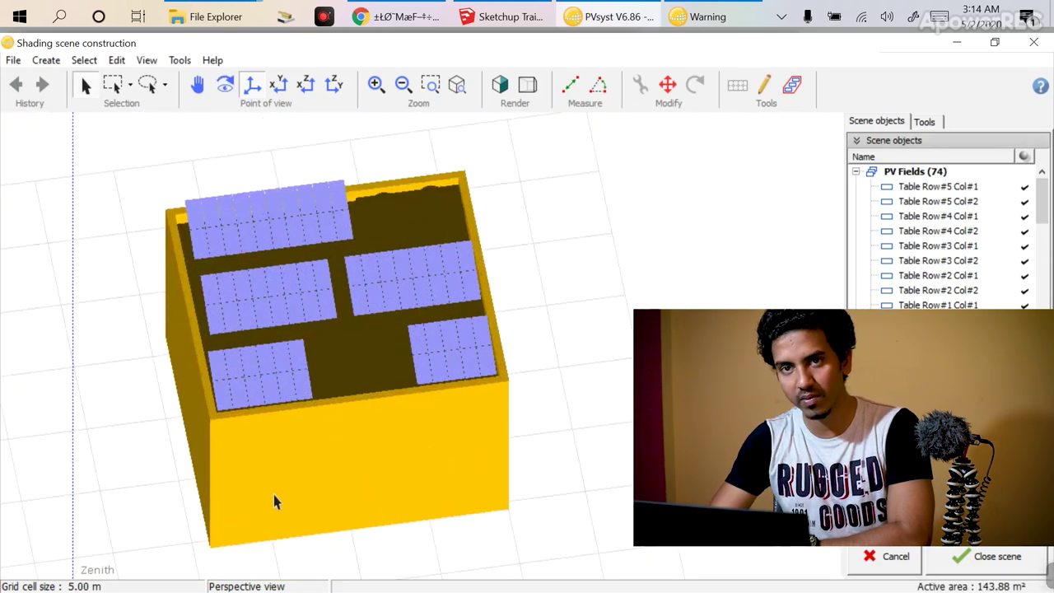
pyautogui.scroll(-5, 436, 520)
pyautogui.moveTo(513, 439); pyautogui.dragTo(445, 314, button='right')
pyautogui.scroll(5, 529, 365)
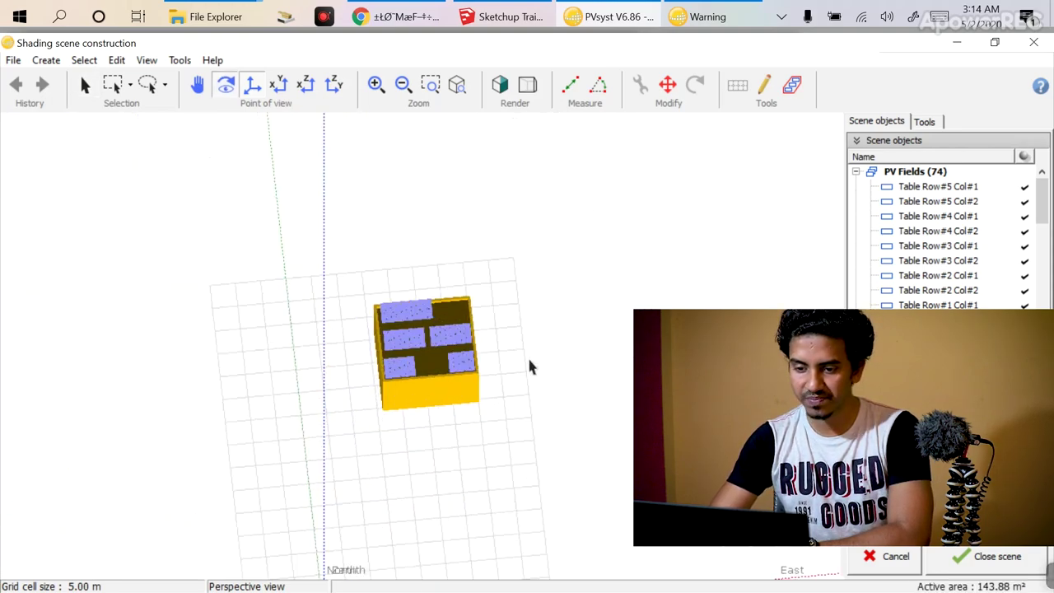
# Step: Select the whole imported building with its PV tables using a rectangle and move it along the Y axis toward the scene origin
pyautogui.moveTo(530, 365); pyautogui.dragTo(525, 281, button='right')
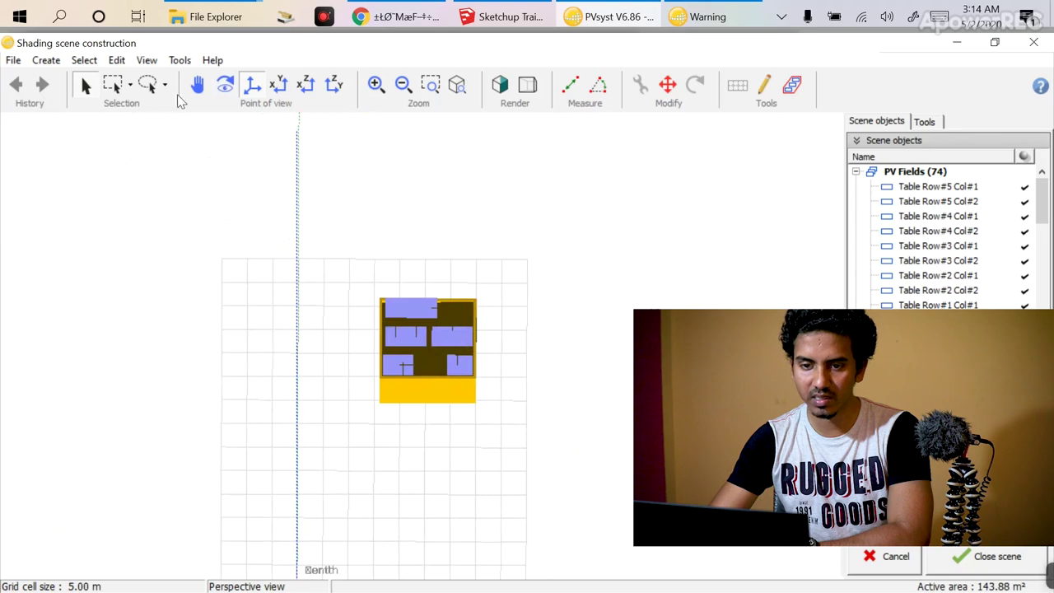
pyautogui.click(113, 84)
pyautogui.moveTo(519, 247); pyautogui.dragTo(350, 434)
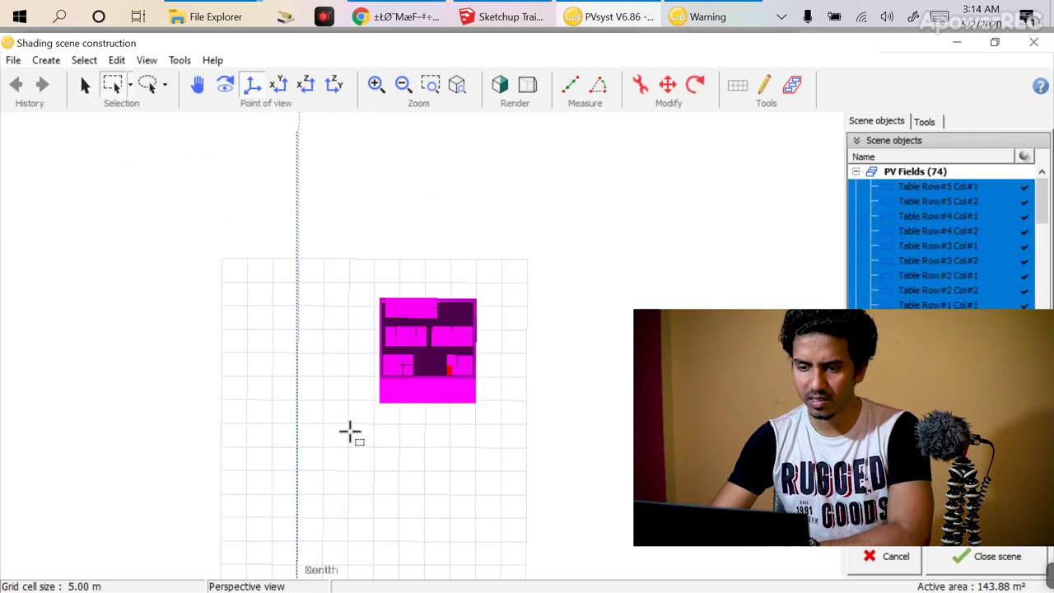
pyautogui.click(667, 86)
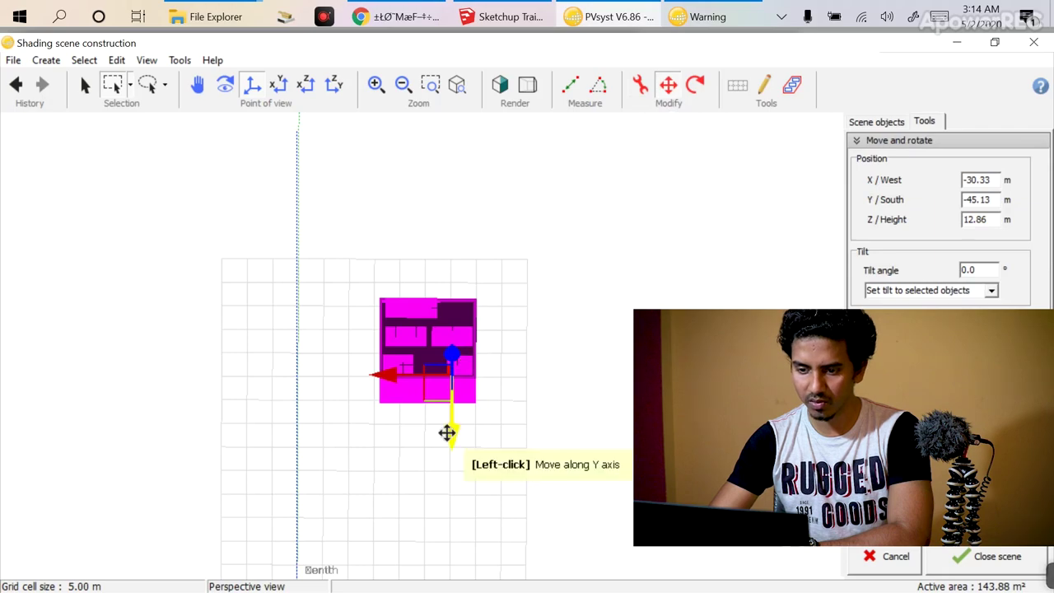
pyautogui.moveTo(447, 433); pyautogui.dragTo(470, 486)
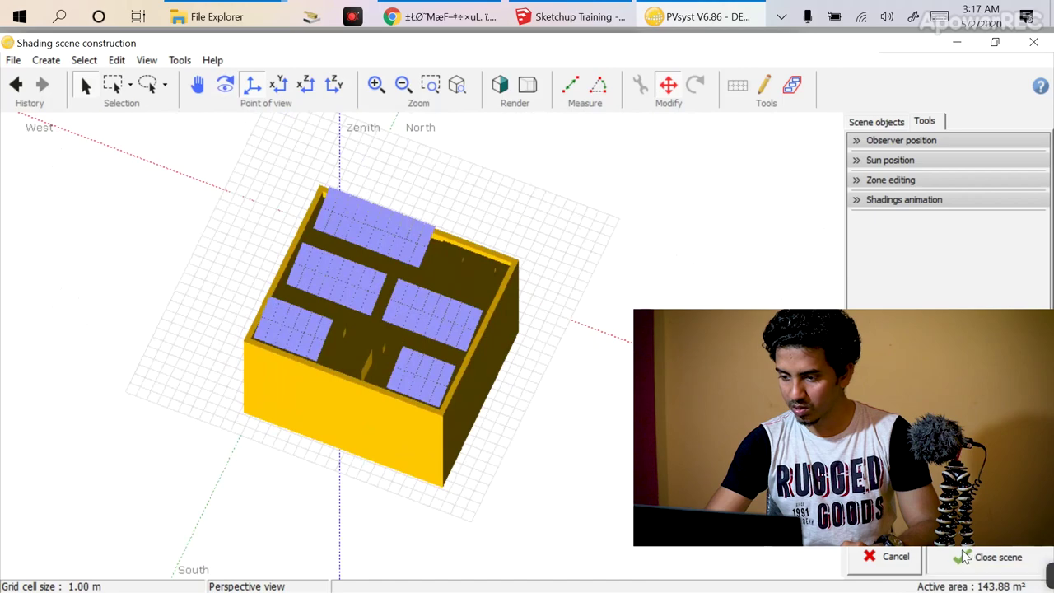
# Step: Close the 3D scene, compute the shading factor table and examine its diffuse and albedo shading factors
pyautogui.click(963, 558)
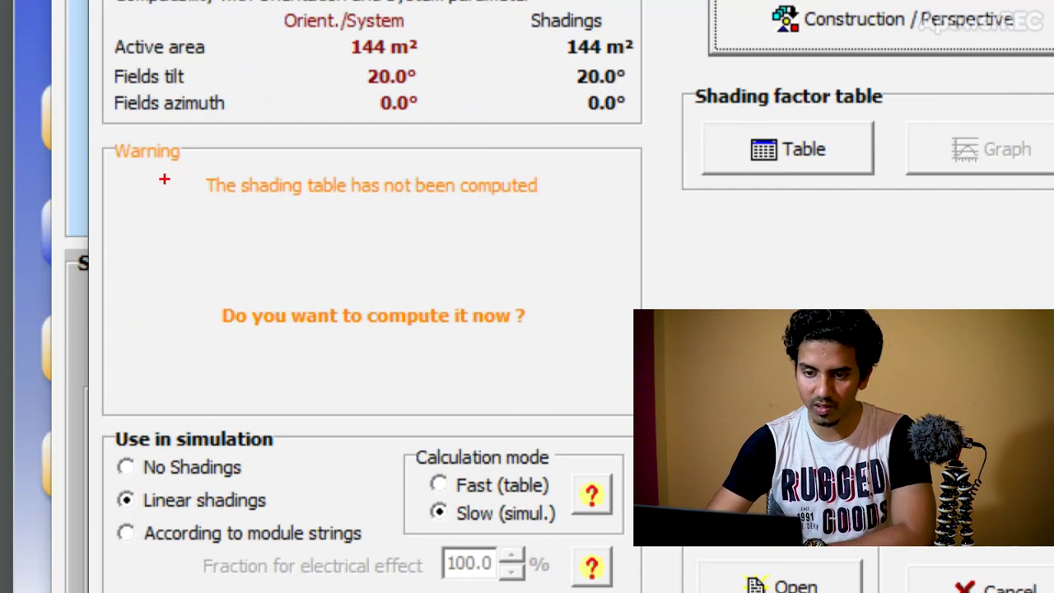
pyautogui.moveTo(164, 178)
pyautogui.mouseDown()
pyautogui.moveTo(576, 169)
pyautogui.moveTo(200, 160)
pyautogui.mouseUp()
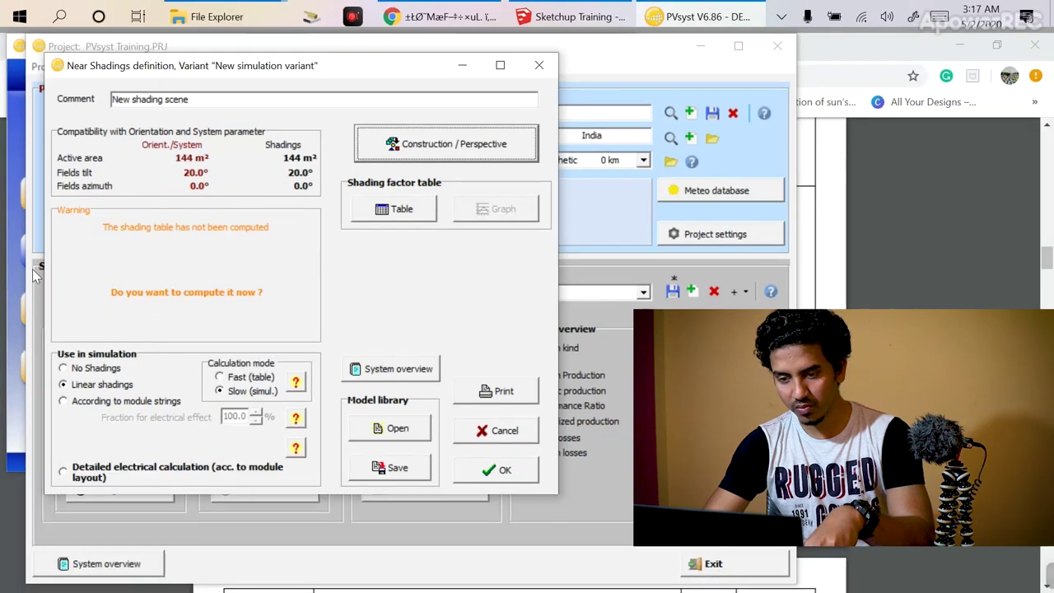
pyautogui.click(396, 209)
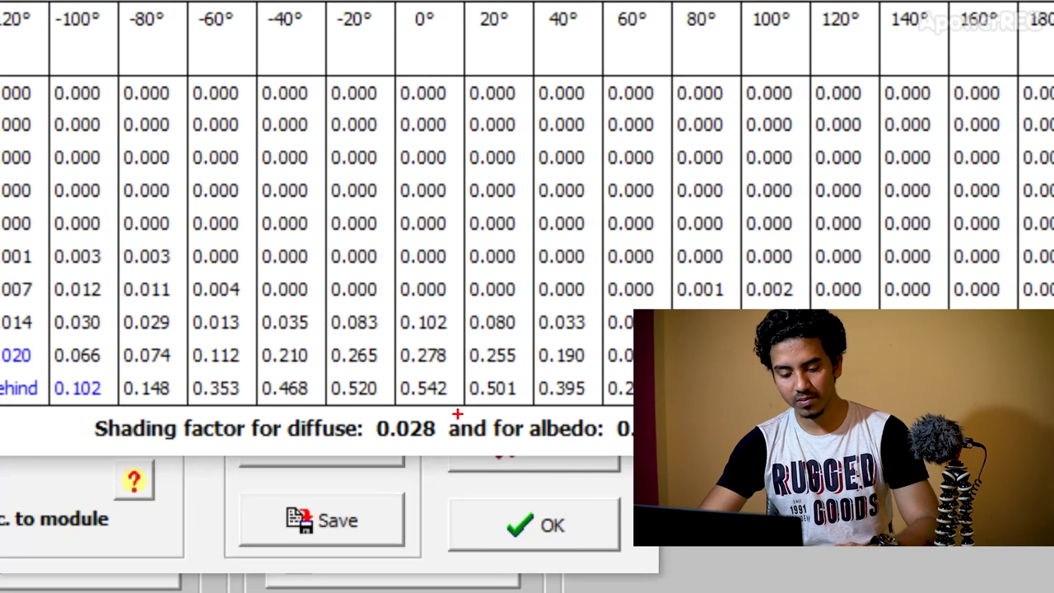
pyautogui.moveTo(440, 413); pyautogui.dragTo(373, 434)
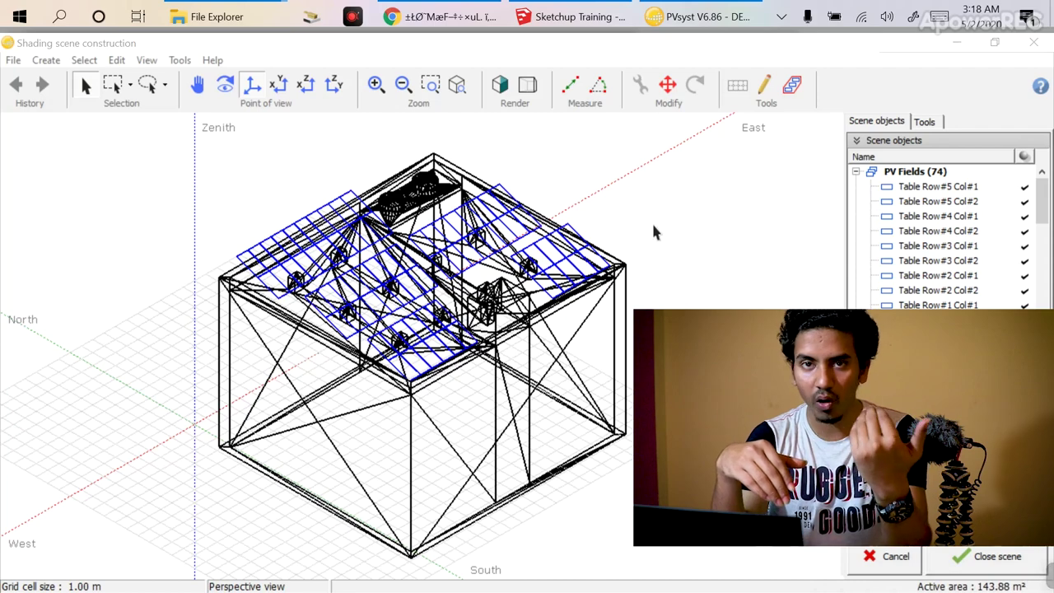
# Step: Select all PV tables and building objects in the near shadings scene with a rectangle and delete them
pyautogui.press('t')
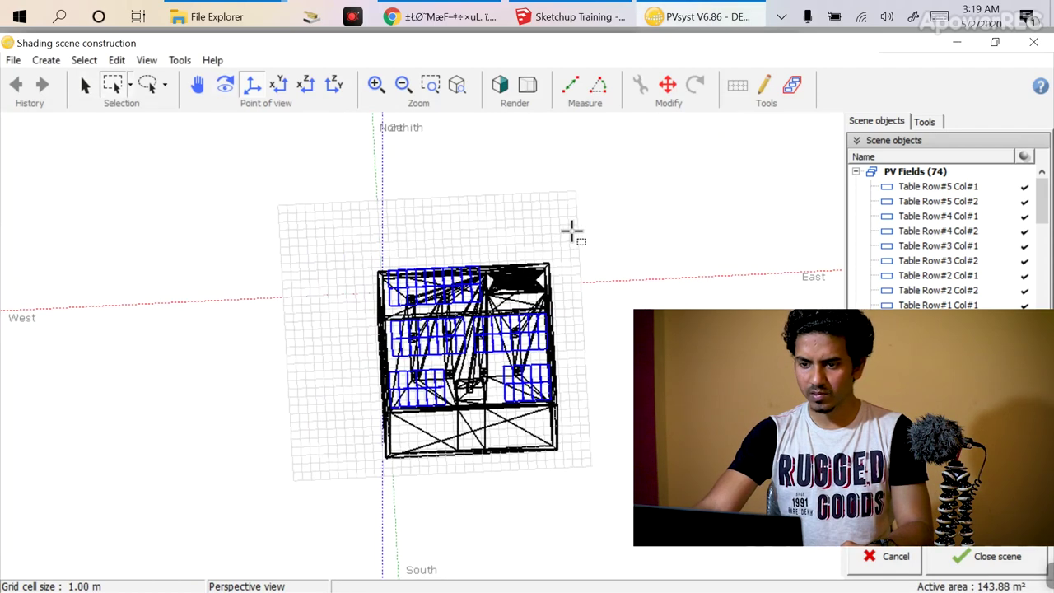
pyautogui.moveTo(572, 233); pyautogui.dragTo(313, 478)
pyautogui.press('Delete')
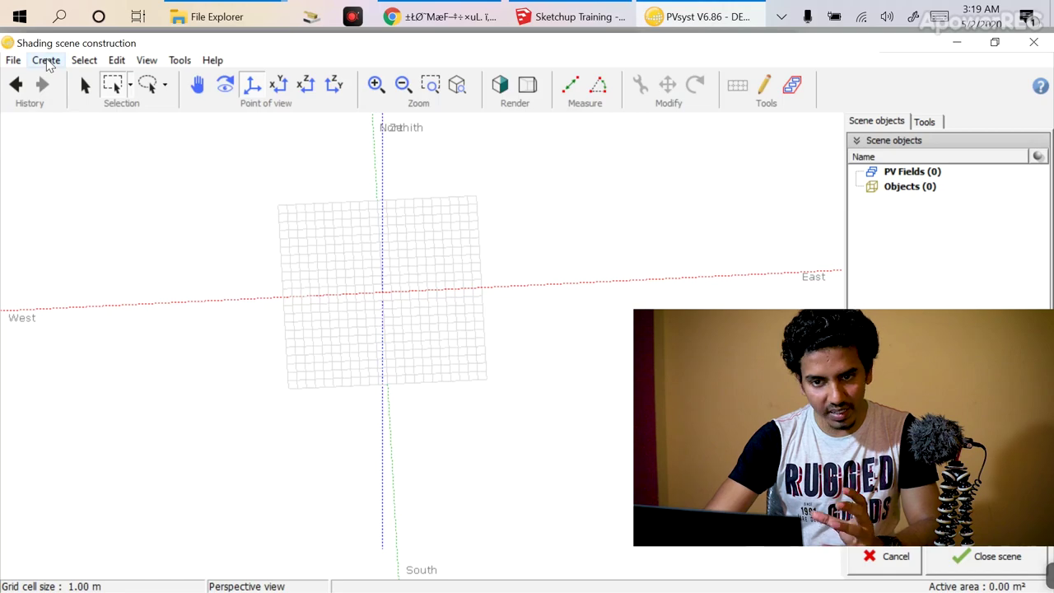
# Step: Create a new elementary shading object with the Parallelepipede shape in the empty scene
pyautogui.scroll(3, 239, 212)
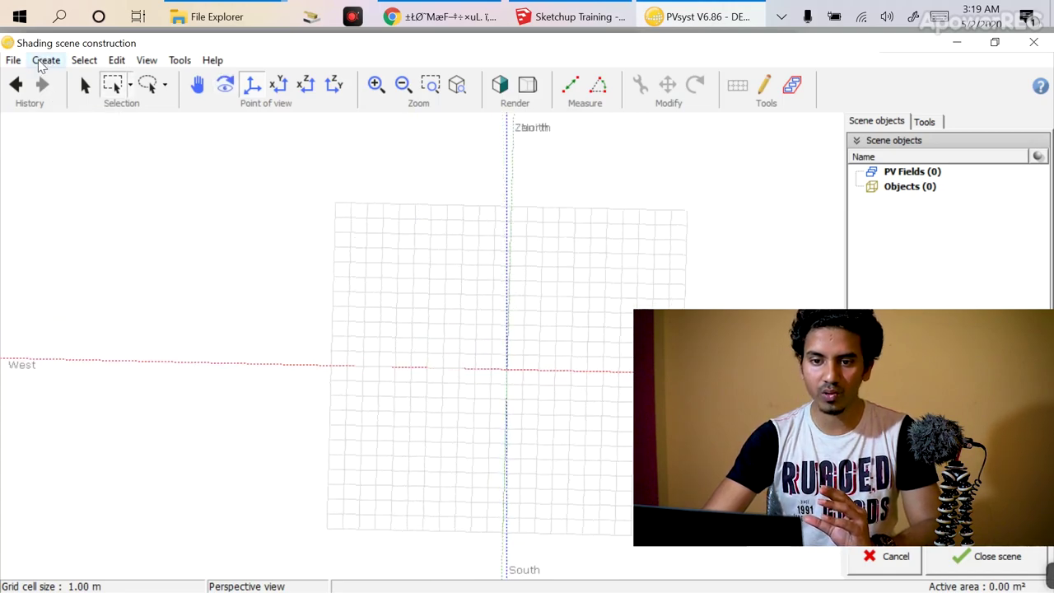
pyautogui.click(43, 61)
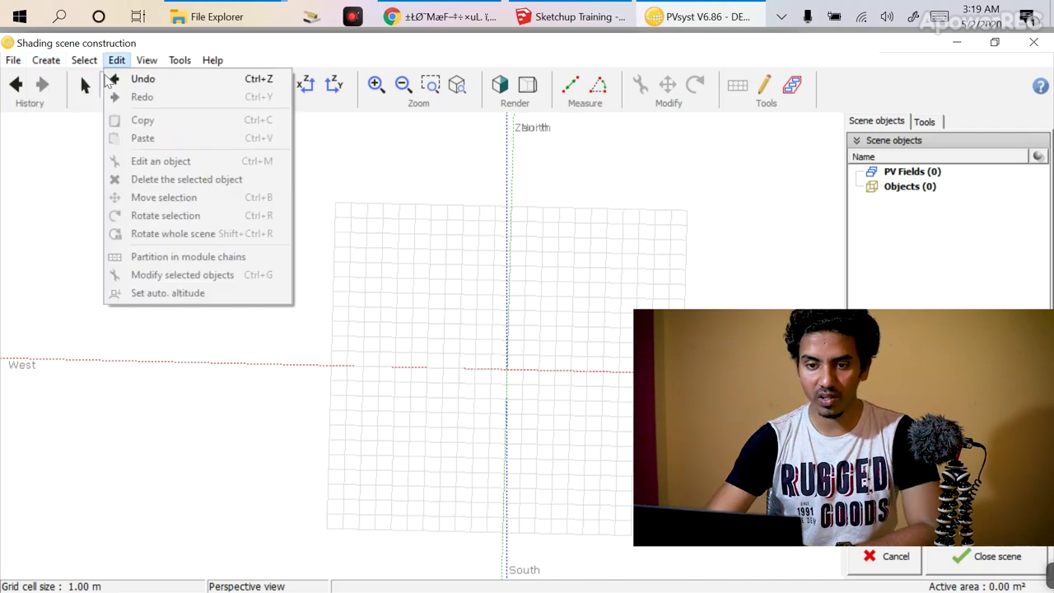
pyautogui.click(107, 79)
pyautogui.moveTo(370, 332)
pyautogui.mouseDown()
pyautogui.moveTo(236, 205)
pyautogui.moveTo(172, 236)
pyautogui.moveTo(323, 247)
pyautogui.moveTo(536, 239)
pyautogui.moveTo(467, 251)
pyautogui.mouseUp()
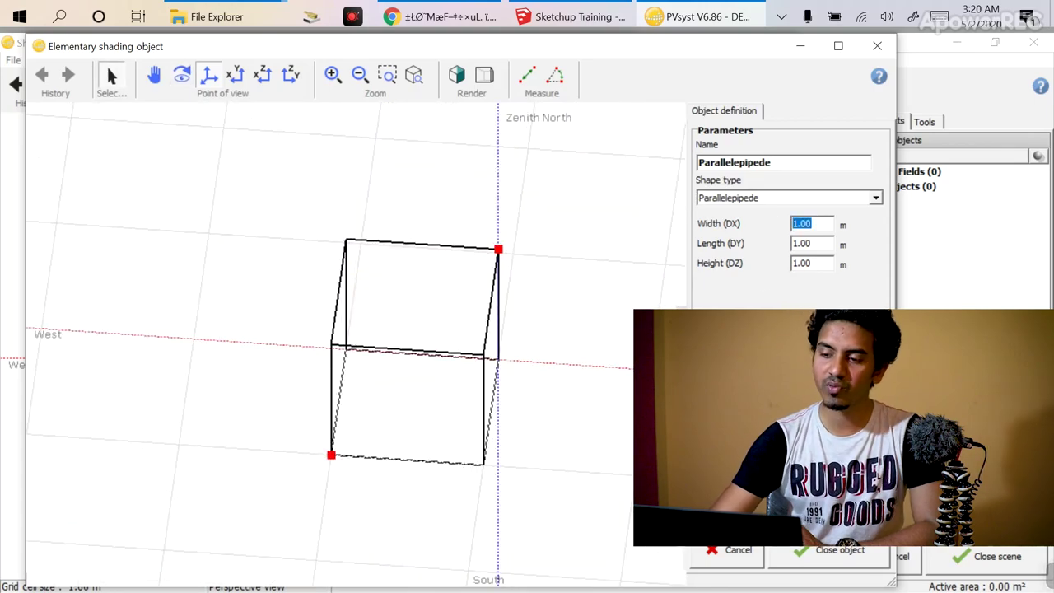
pyautogui.press('Tab')
pyautogui.press('Tab')
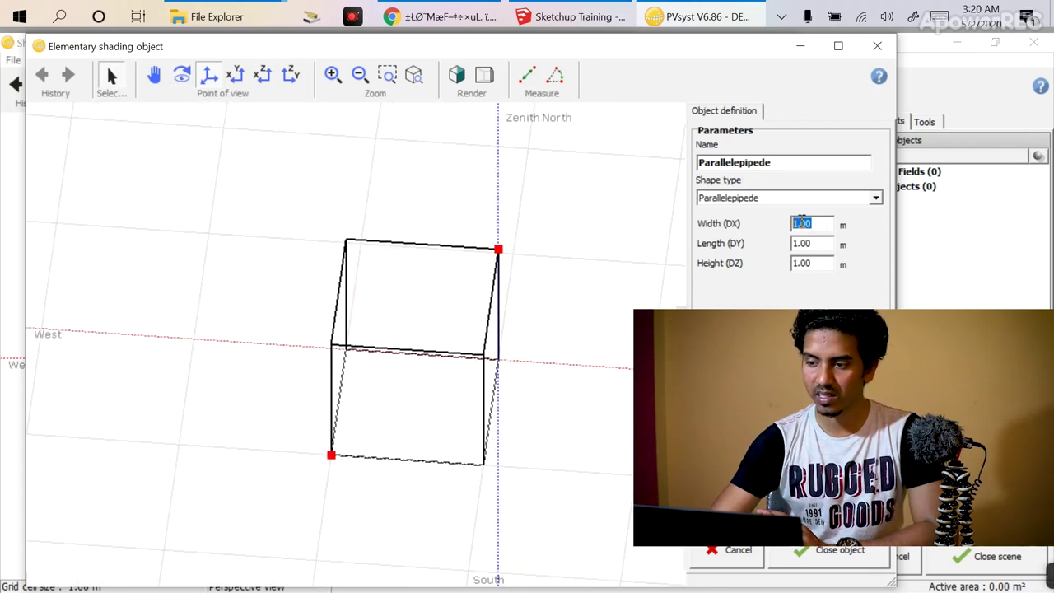
# Step: Switch to the Sketchup Training model in SketchUp and examine the building's dimensions along its front edge
pyautogui.hotkey('alt', 'Tab')
pyautogui.scroll(2, 444, 333)
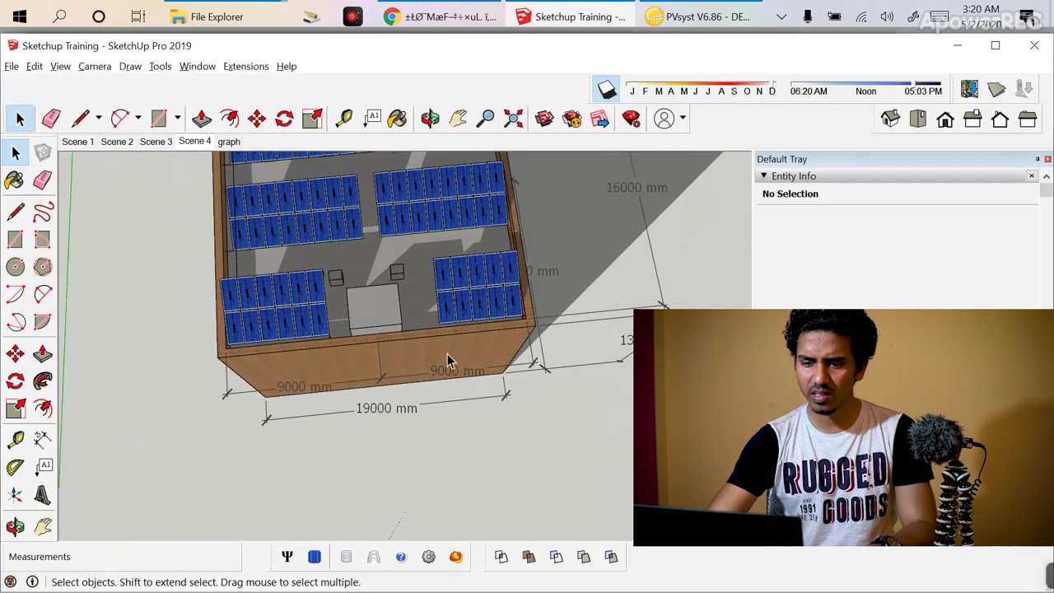
pyautogui.scroll(-2, 238, 333)
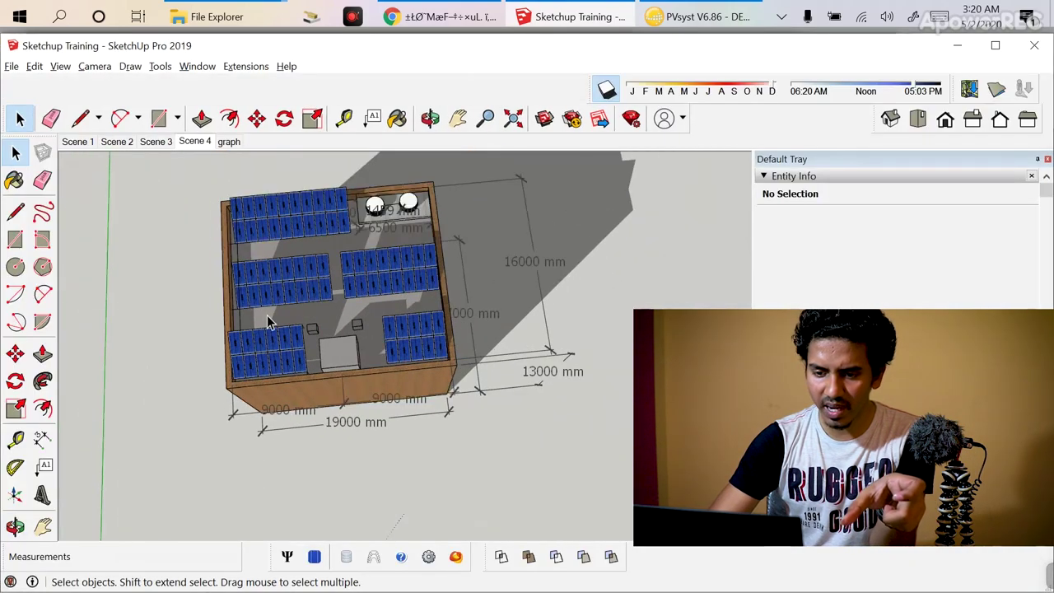
pyautogui.scroll(2, 251, 231)
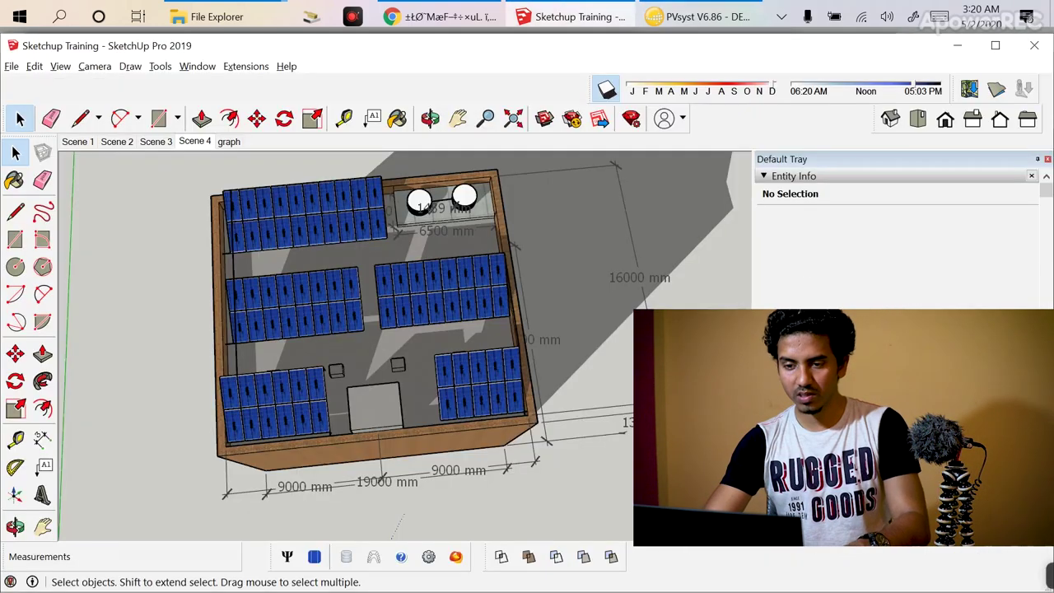
pyautogui.scroll(2, 386, 489)
pyautogui.scroll(-4, 423, 480)
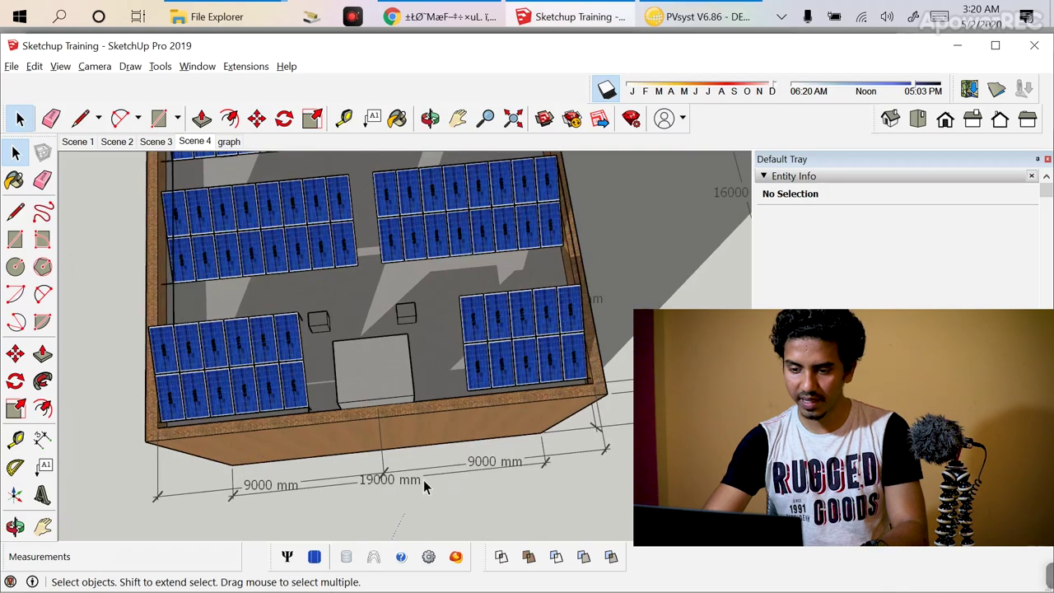
pyautogui.moveTo(494, 395)
pyautogui.mouseDown(button='middle')
pyautogui.moveTo(557, 357)
pyautogui.moveTo(617, 352)
pyautogui.mouseUp(button='middle')
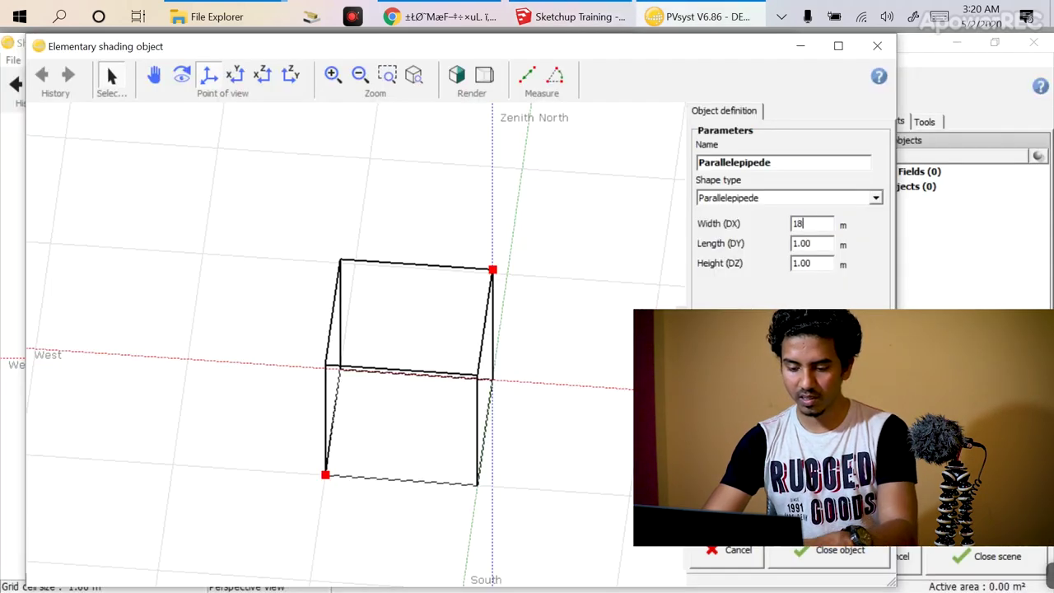
# Step: Set the parallelepiped's width to 18 m, length to 16 m and height to 12 m, and place it in the shading scene
pyautogui.press('Tab')
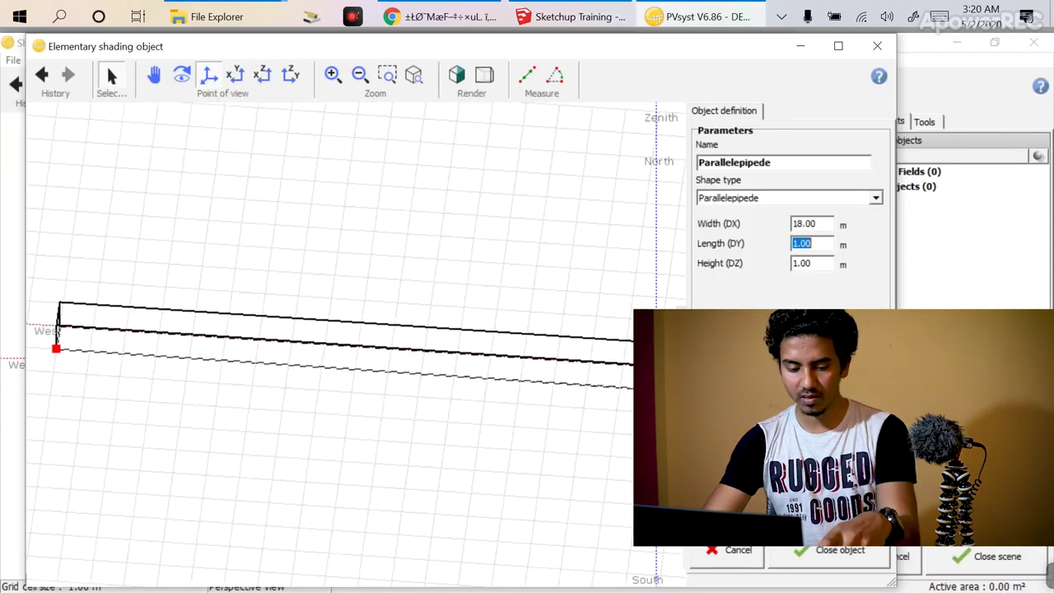
pyautogui.write('16')
pyautogui.press('Tab')
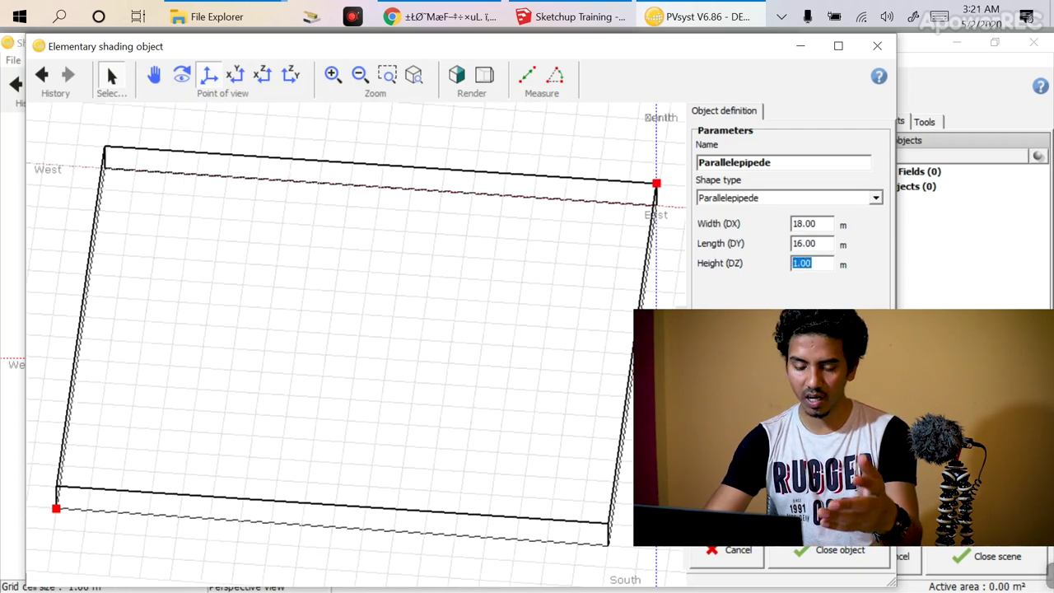
pyautogui.write('12')
pyautogui.press('Tab')
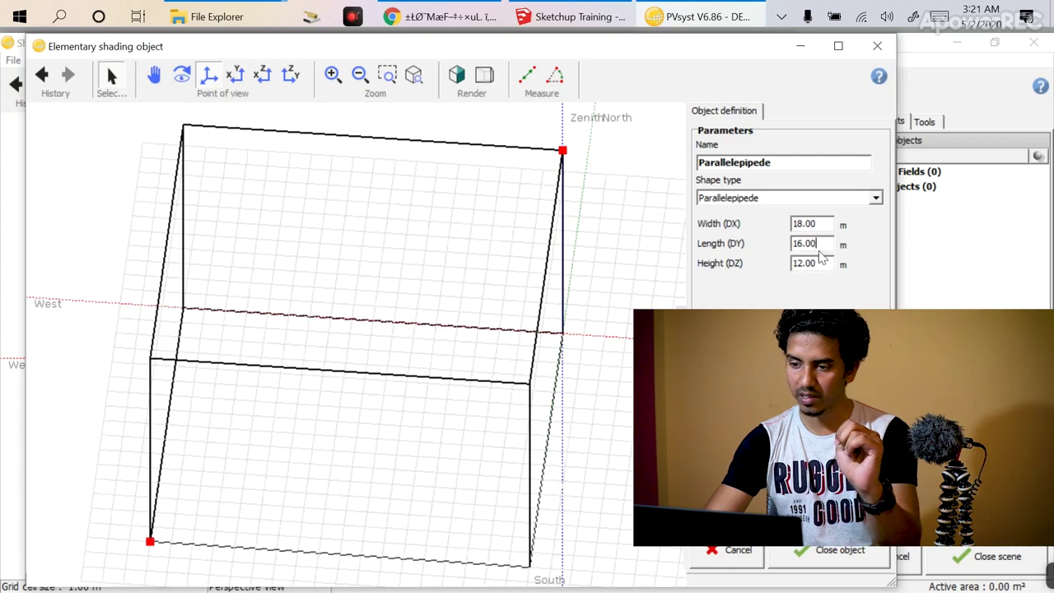
pyautogui.scroll(-5, 508, 333)
pyautogui.scroll(5, 508, 333)
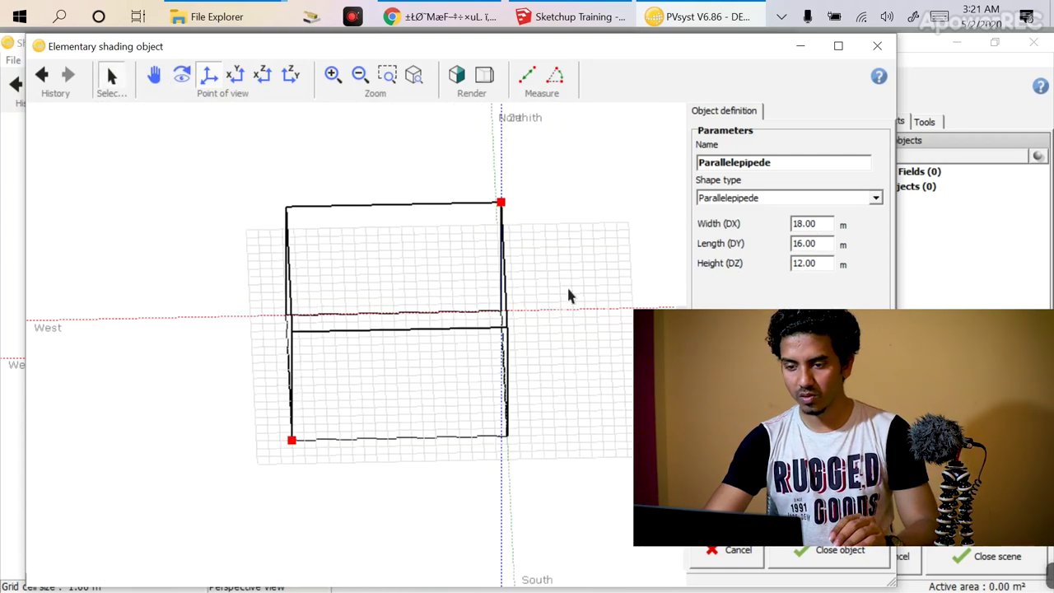
pyautogui.press('Return')
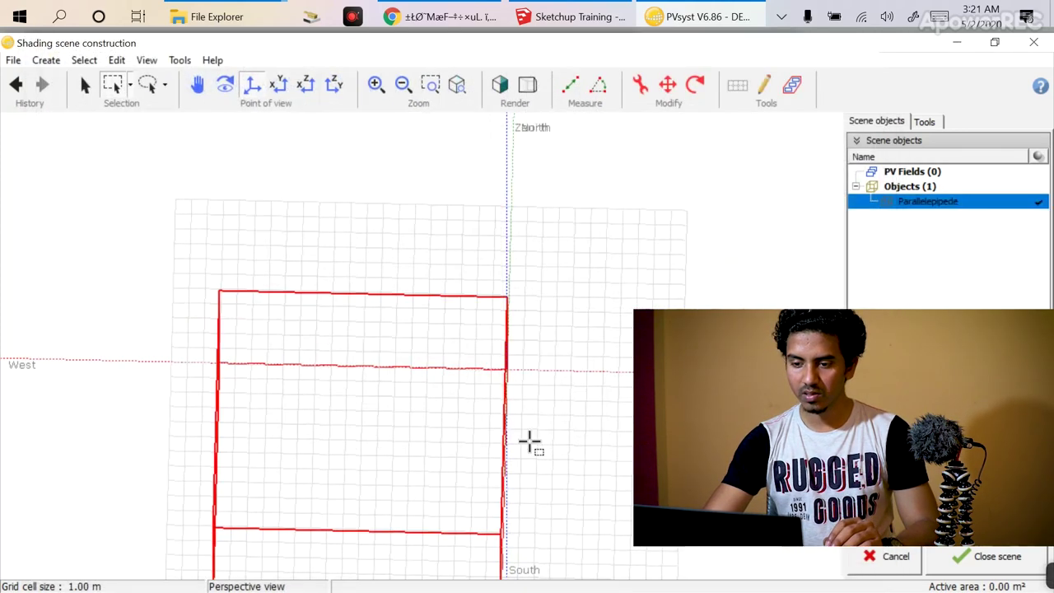
pyautogui.scroll(-3, 562, 315)
pyautogui.moveTo(562, 315); pyautogui.dragTo(469, 335, button='right')
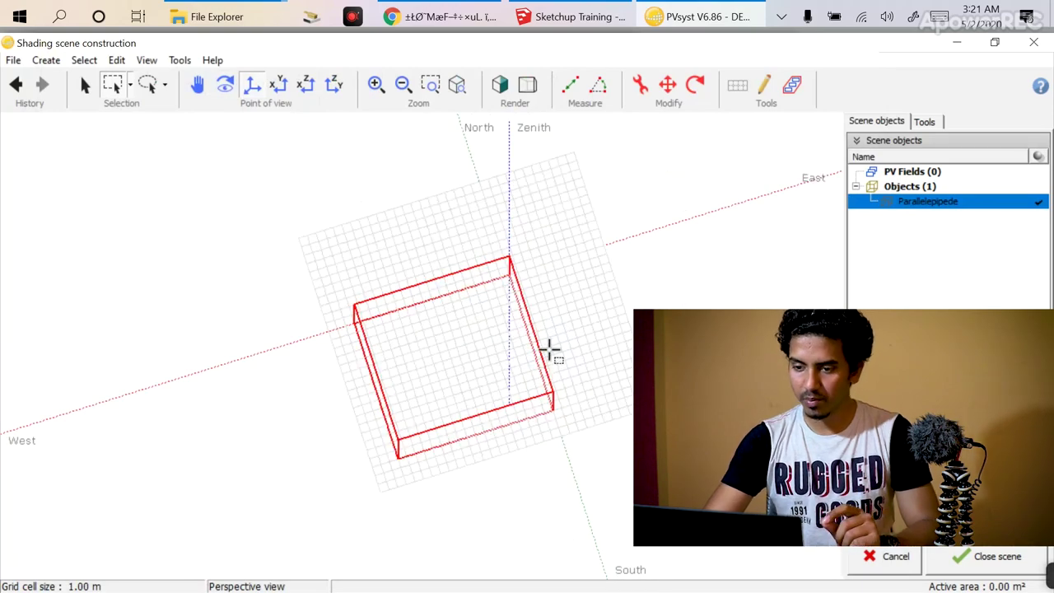
pyautogui.scroll(-3, 255, 453)
pyautogui.scroll(2, 488, 343)
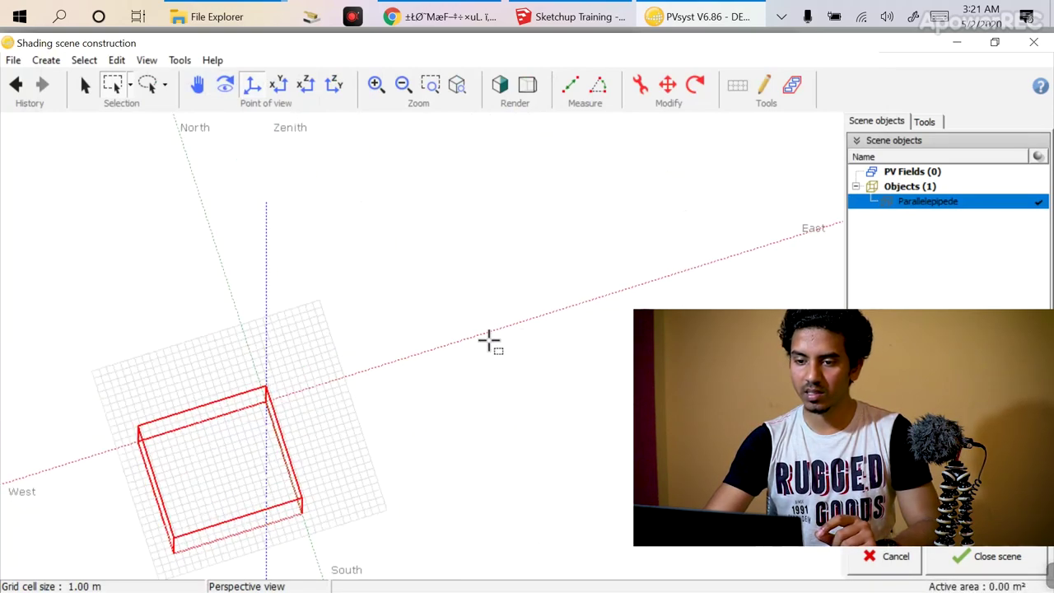
# Step: Switch to the Sketchup Training model in SketchUp and measure the side edge of the large block on the roof
pyautogui.click(601, 28)
pyautogui.scroll(6, 390, 370)
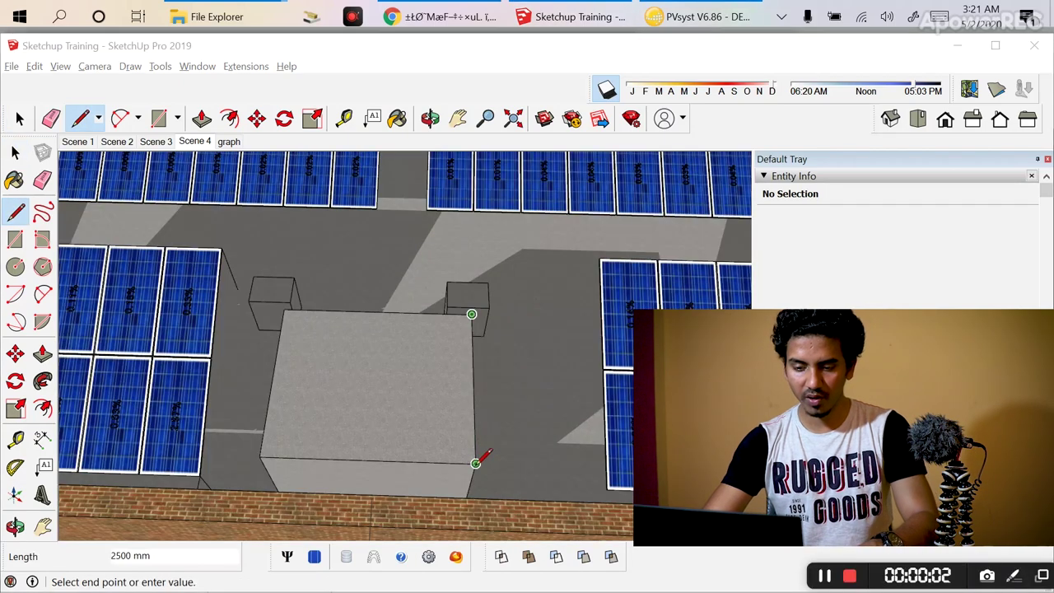
pyautogui.click(475, 463)
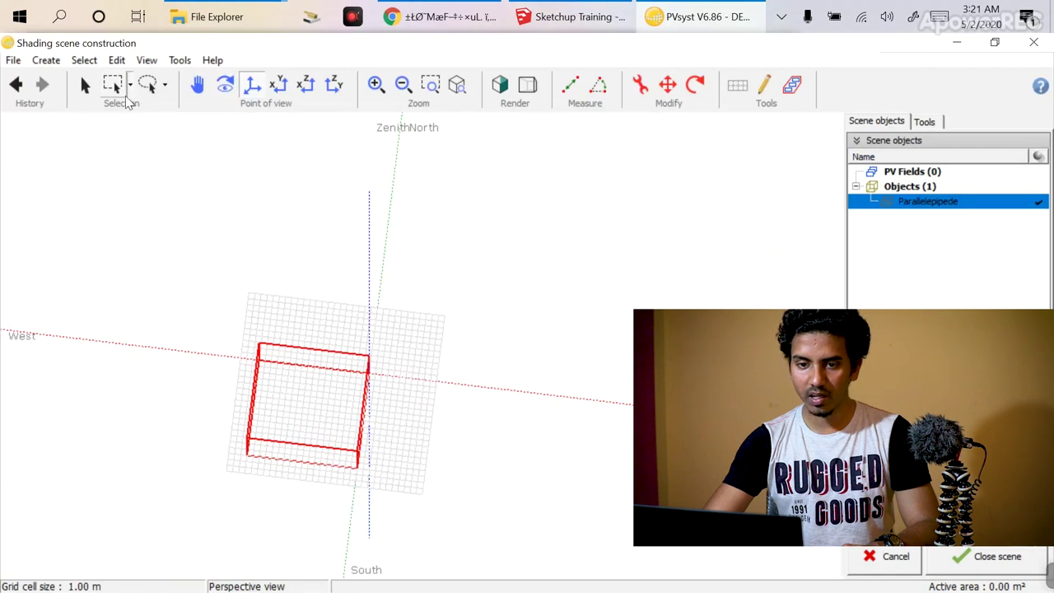
# Step: Add a second parallelepiped to the shading scene, 3 m wide, 2.5 m long and 2.5 m high
pyautogui.click(47, 61)
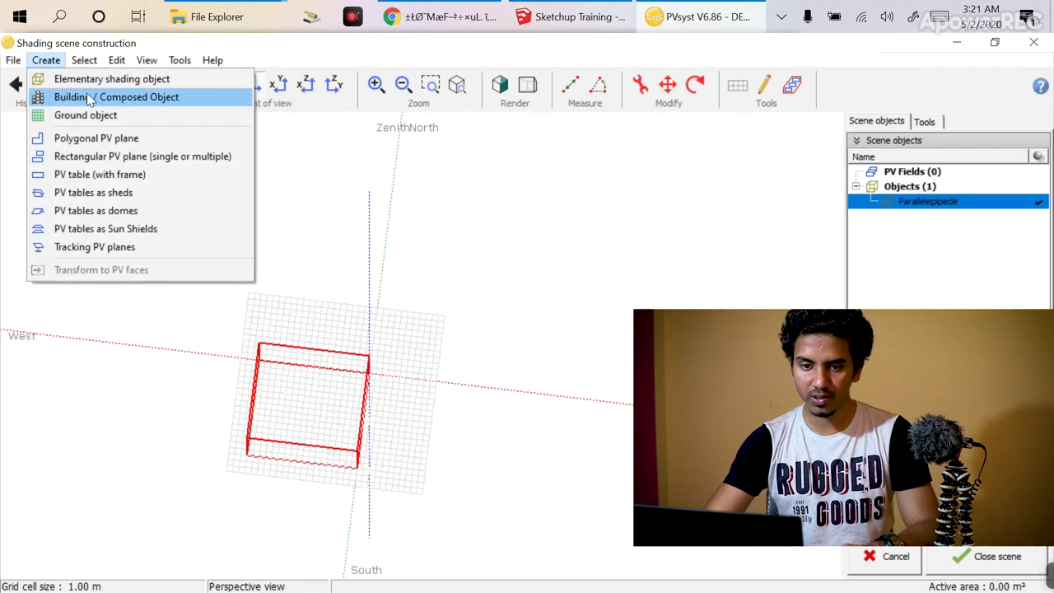
pyautogui.click(91, 97)
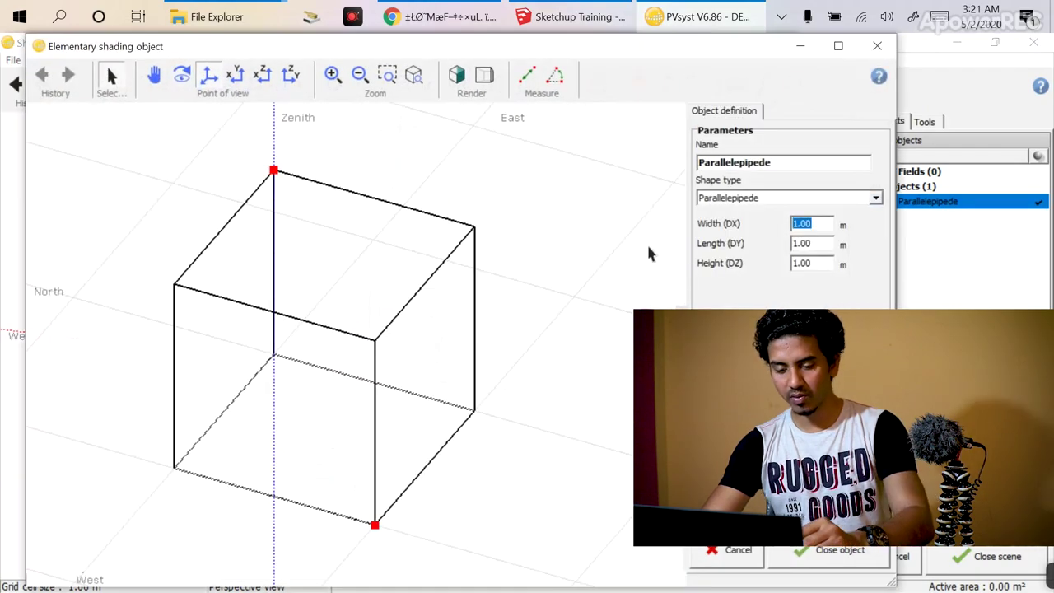
pyautogui.press('Tab')
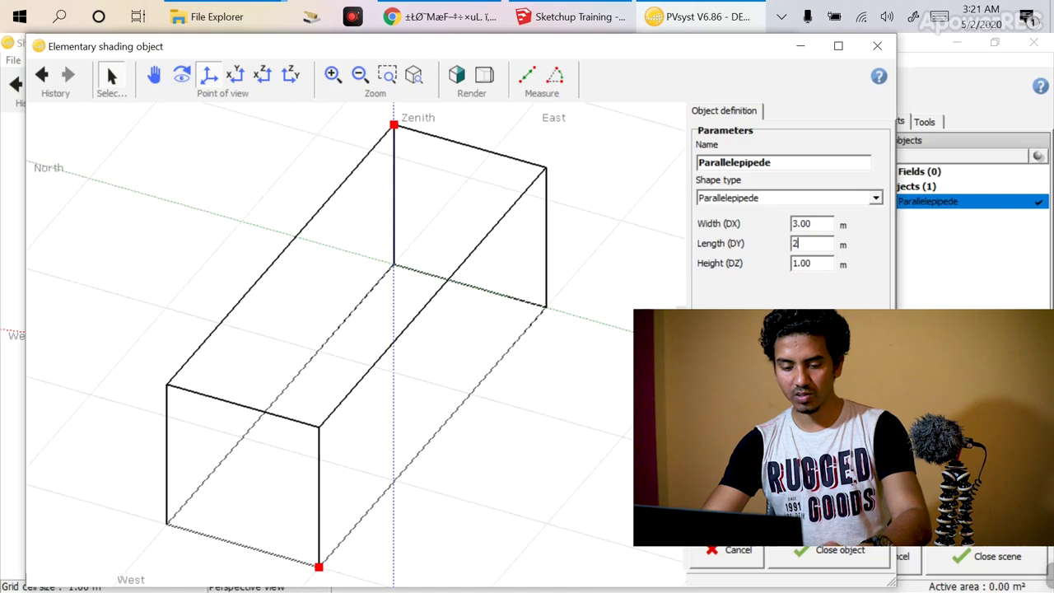
pyautogui.write('2.5')
pyautogui.press('Tab')
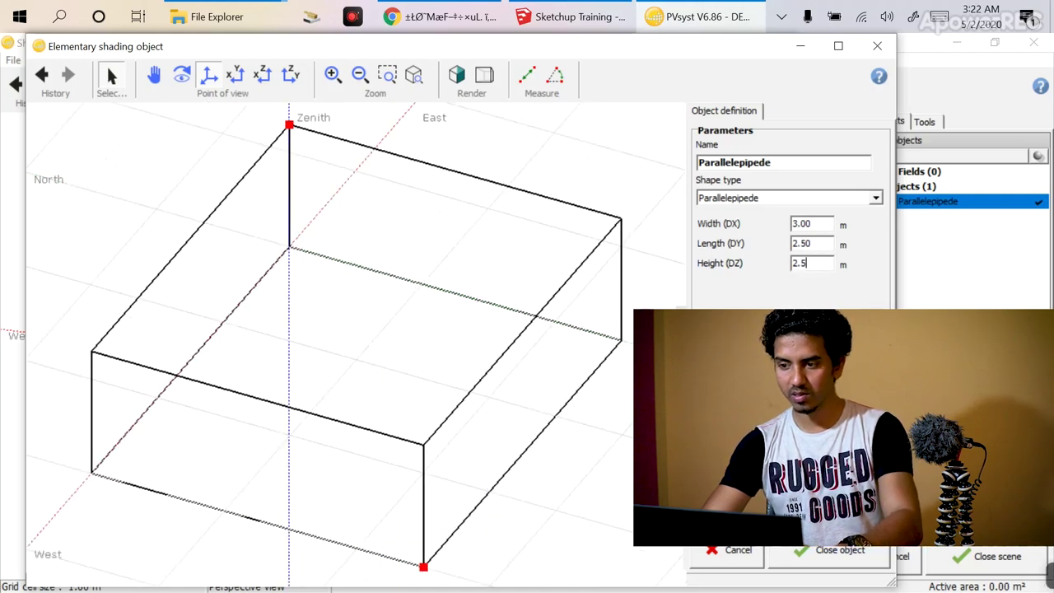
pyautogui.press('Tab')
pyautogui.click(831, 550)
# Step: Move the small block onto the roof at X/West 7.00 m, Y/South 11.87 m and Z/Height 12.00 m
pyautogui.moveTo(427, 363); pyautogui.dragTo(454, 287, button='right')
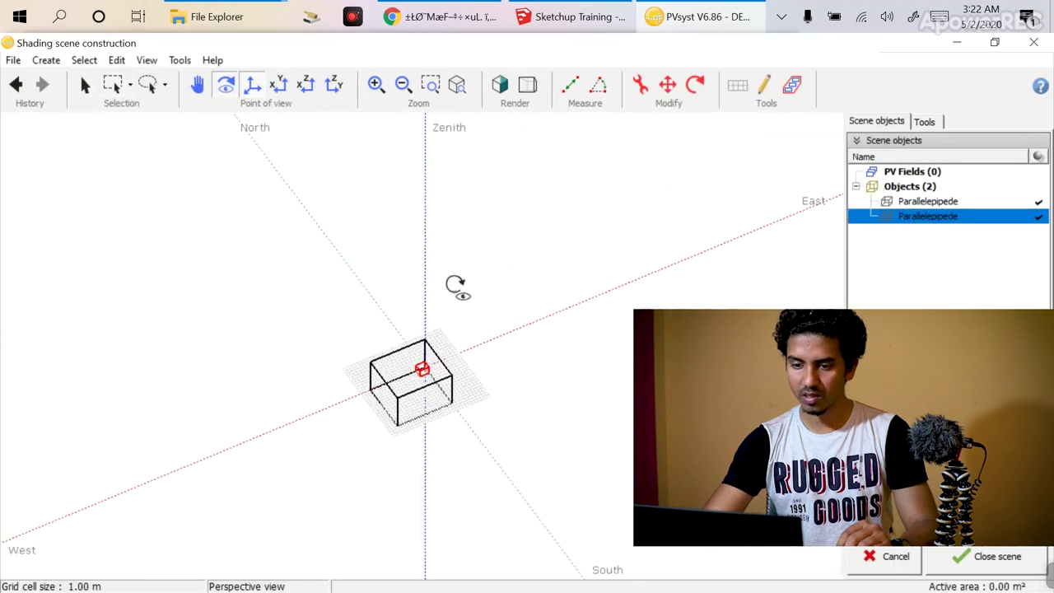
pyautogui.scroll(6, 437, 354)
pyautogui.scroll(-5, 406, 327)
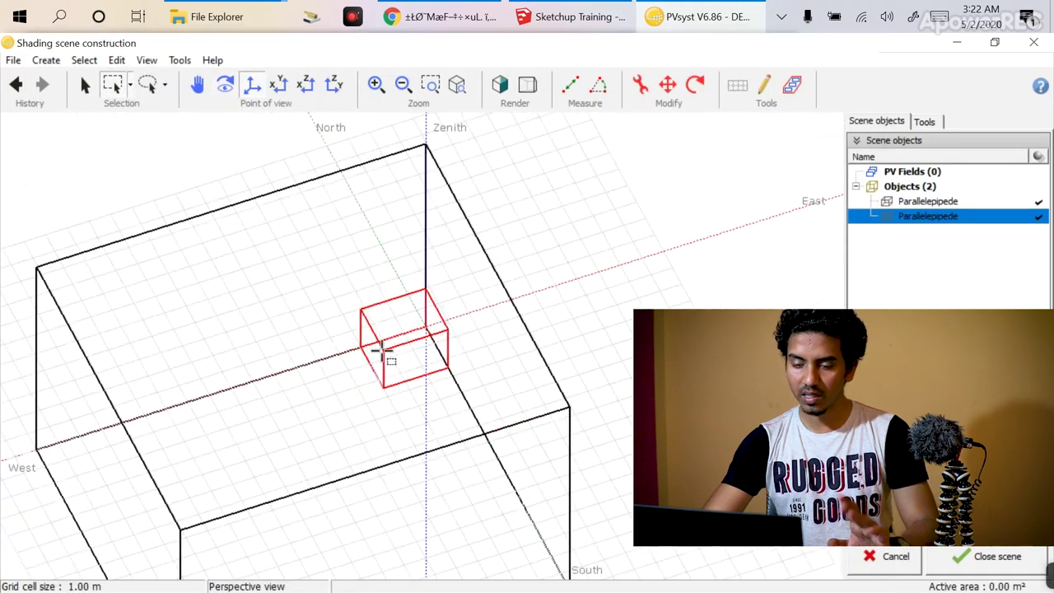
pyautogui.moveTo(592, 294); pyautogui.dragTo(494, 337, button='right')
pyautogui.scroll(-3, 496, 337)
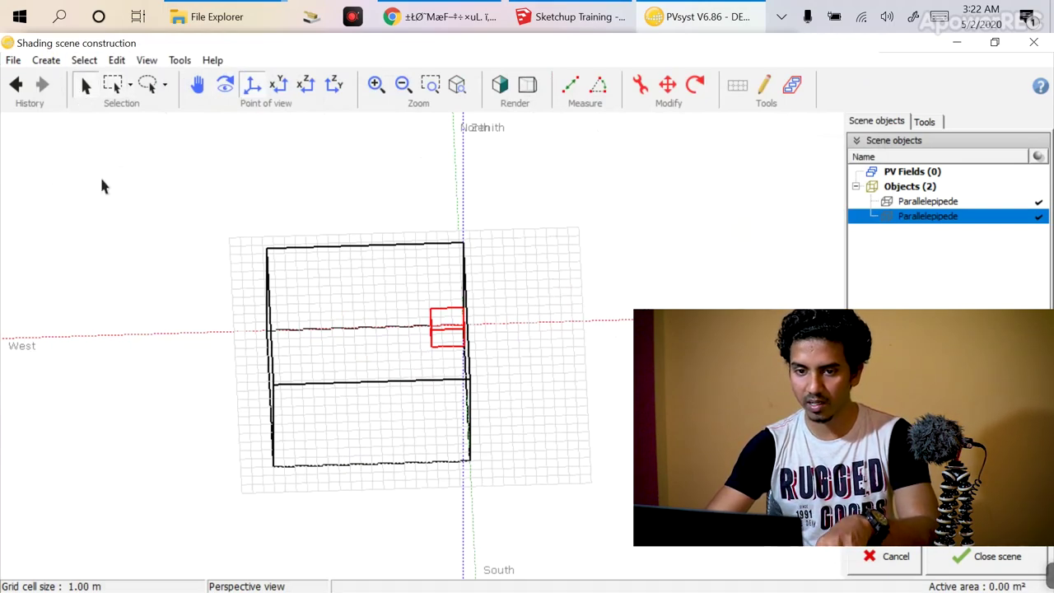
pyautogui.click(405, 252)
pyautogui.scroll(3, 428, 325)
pyautogui.click(447, 329)
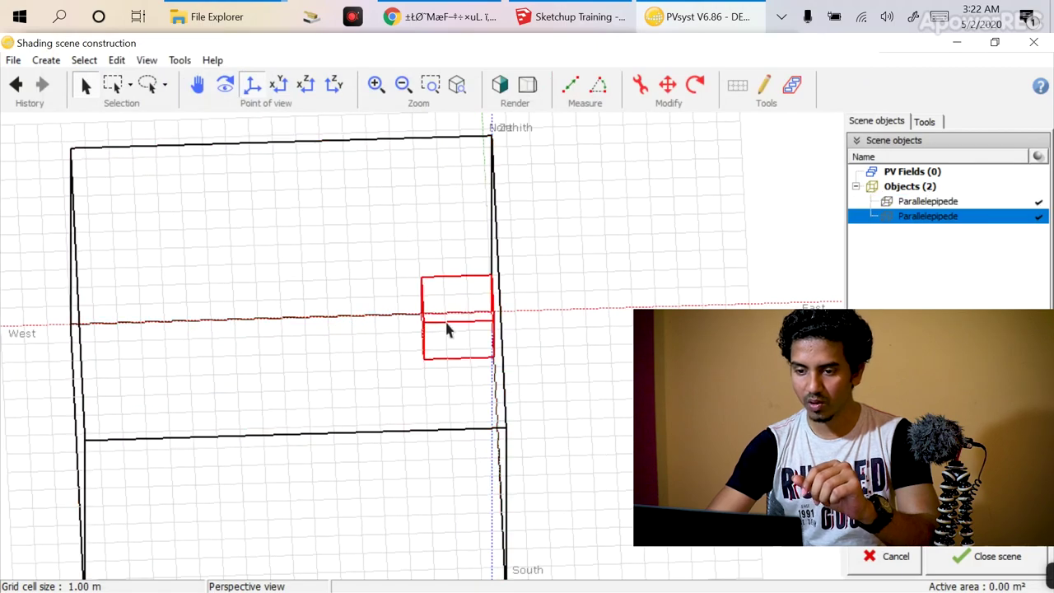
pyautogui.scroll(-2, 627, 327)
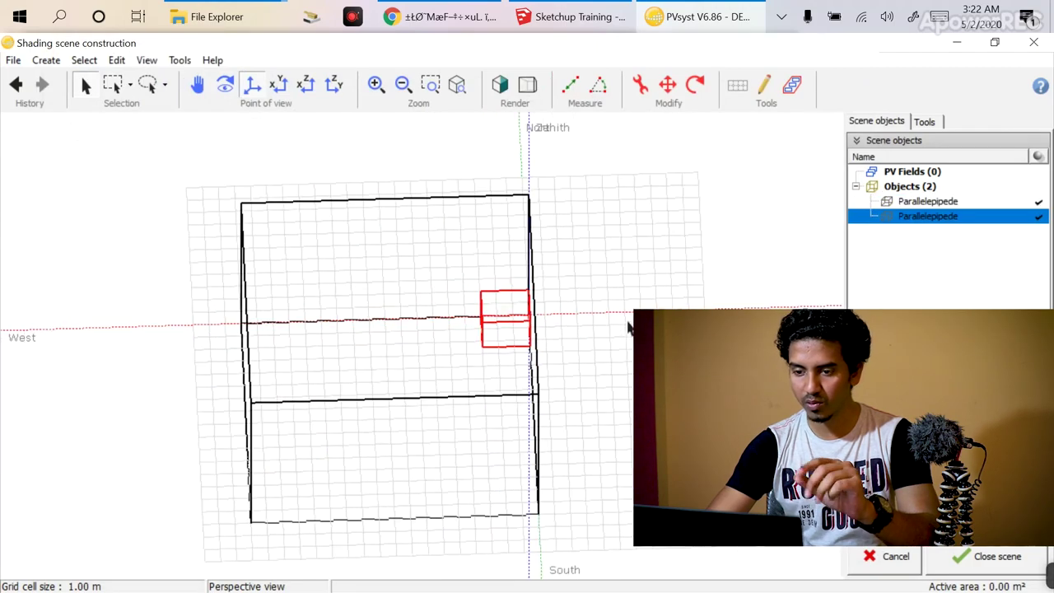
pyautogui.click(667, 86)
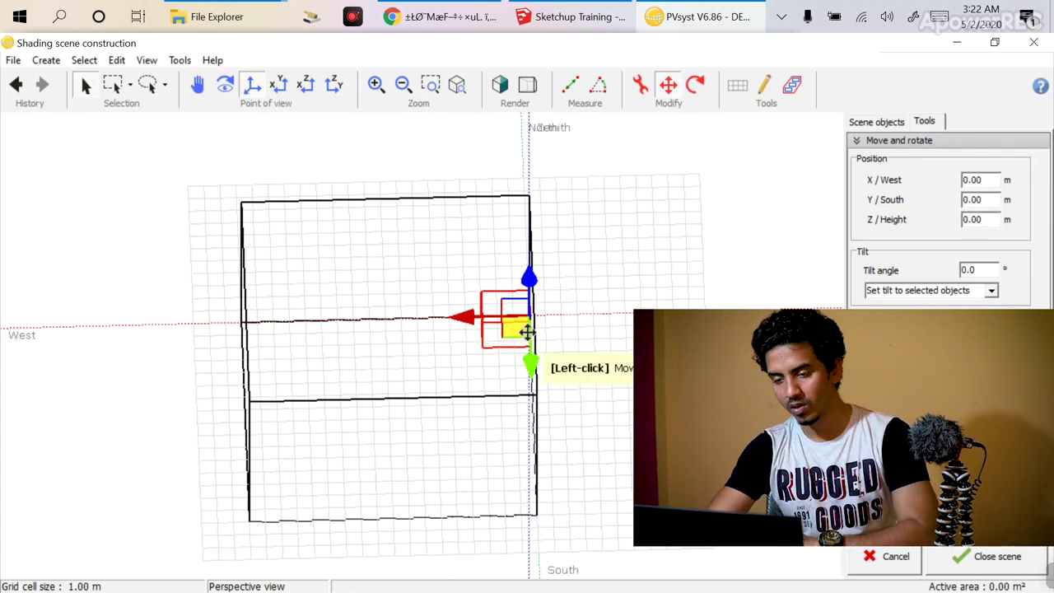
pyautogui.scroll(3, 508, 324)
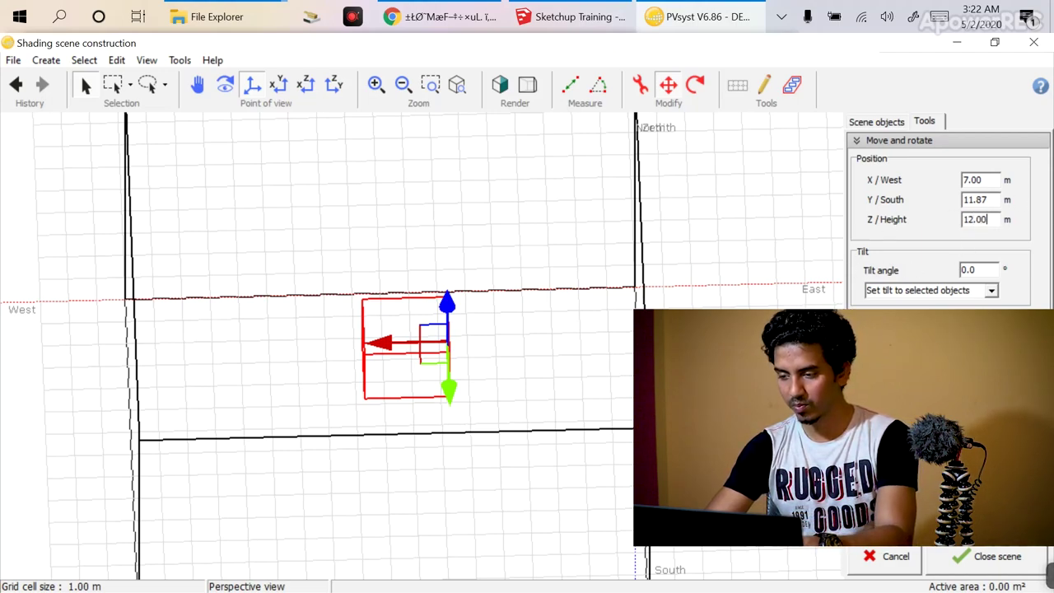
# Step: Shift the small block along the roof to its southeast corner, at about X/West 0.02 m and Y/South 13.51 m
pyautogui.click(815, 168)
pyautogui.scroll(-3, 601, 354)
pyautogui.moveTo(612, 329); pyautogui.dragTo(304, 233, button='right')
pyautogui.click(300, 230)
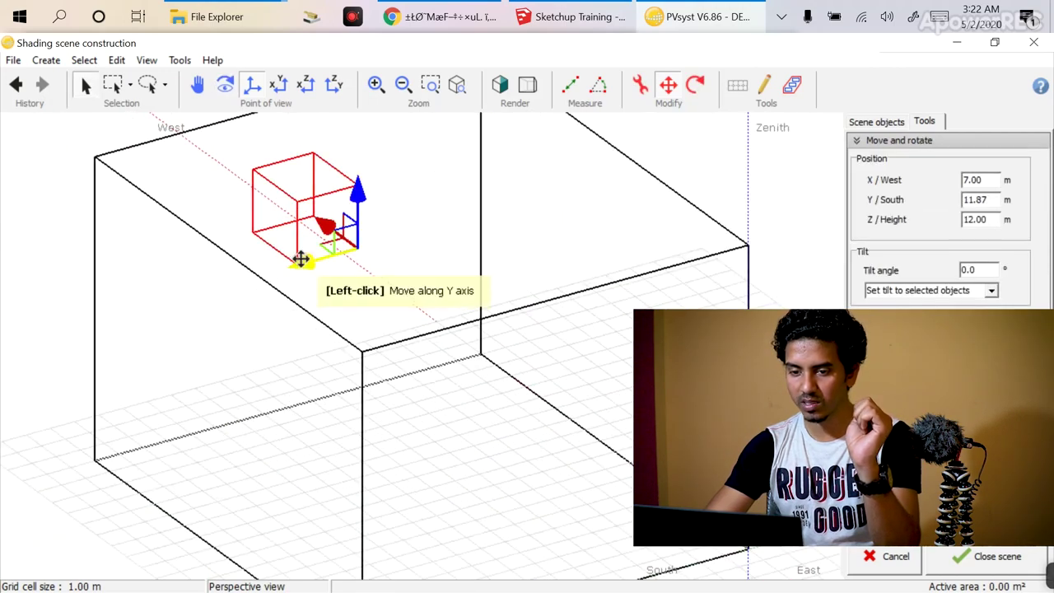
pyautogui.moveTo(301, 260); pyautogui.dragTo(261, 267)
pyautogui.moveTo(261, 267); pyautogui.dragTo(360, 323, button='right')
pyautogui.moveTo(290, 346); pyautogui.dragTo(402, 319)
pyautogui.scroll(3, 525, 305)
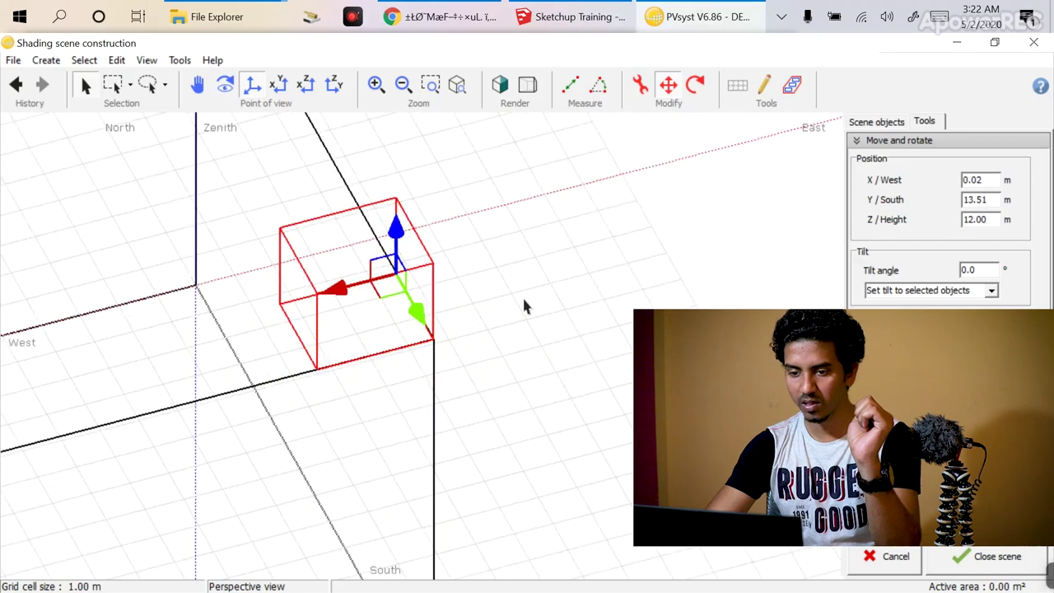
# Step: Switch to SketchUp and measure the distance along the front parapet from the large rooftop block to the building's corner
pyautogui.hotkey('alt', 'Tab')
pyautogui.moveTo(461, 338); pyautogui.dragTo(330, 370, button='middle')
pyautogui.click(456, 341)
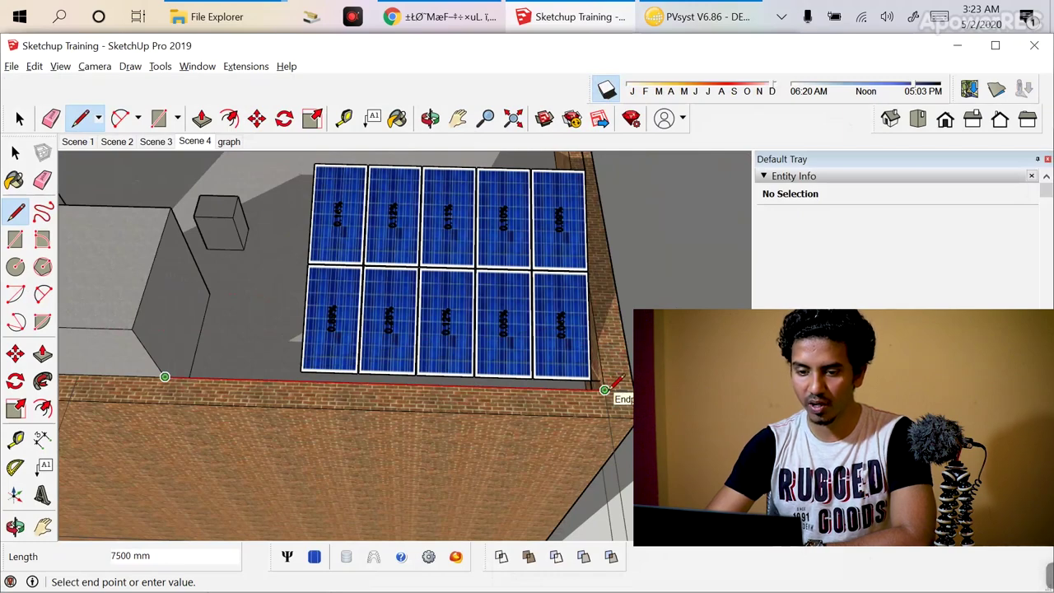
pyautogui.moveTo(604, 389); pyautogui.dragTo(618, 395, button='middle')
# Step: Switch back to PVsyst, set the small block's X/West position to 7.5 m and deselect it
pyautogui.hotkey('alt', 'Tab')
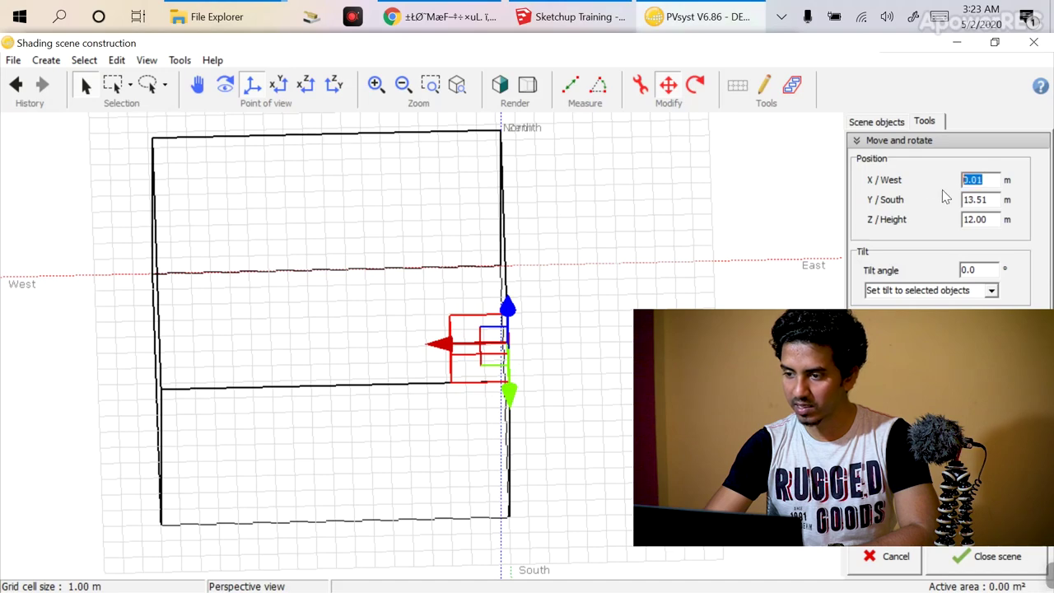
pyautogui.write('7.5')
pyautogui.press('Return')
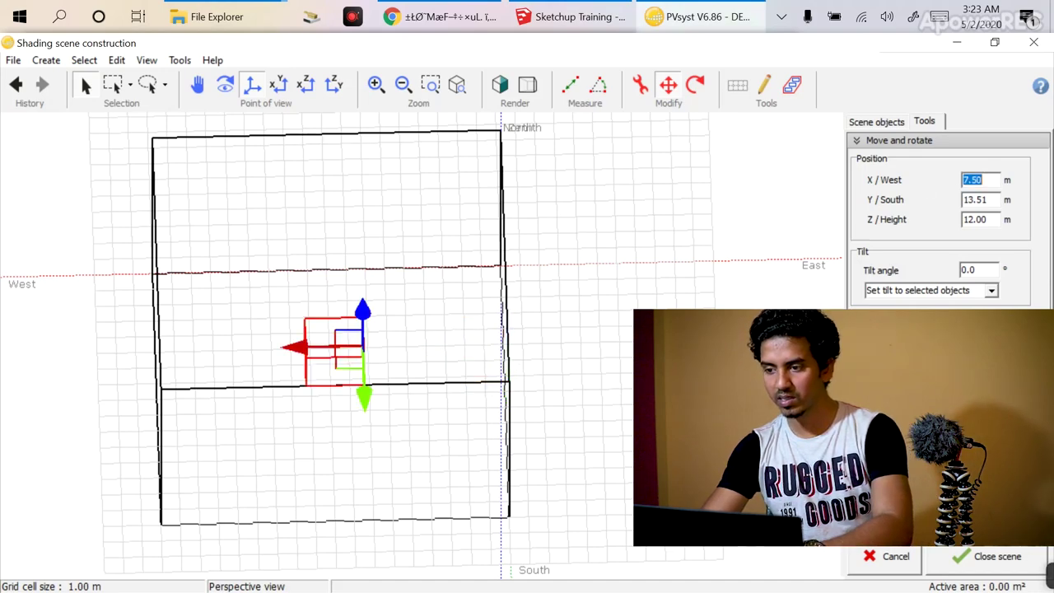
pyautogui.scroll(3, 381, 395)
pyautogui.scroll(-2, 505, 291)
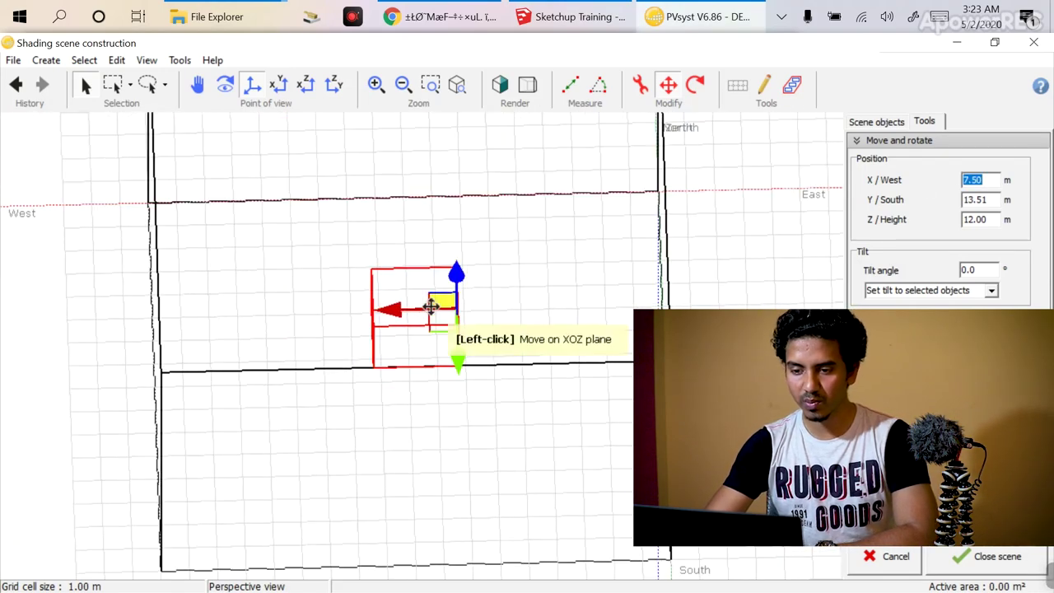
pyautogui.scroll(1, 423, 422)
pyautogui.scroll(-3, 483, 334)
pyautogui.scroll(2, 468, 346)
pyautogui.scroll(-3, 524, 414)
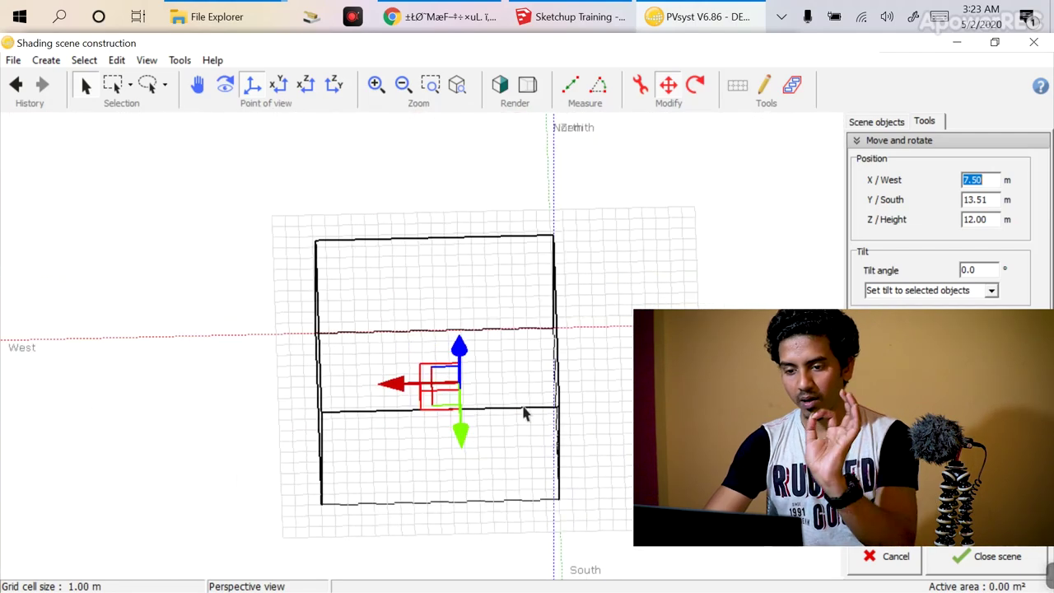
pyautogui.click(456, 315)
pyautogui.scroll(2, 283, 377)
pyautogui.scroll(-3, 283, 376)
# Step: Start a new PV table with frame, and check the panel layout beside the large rooftop block in SketchUp
pyautogui.click(46, 60)
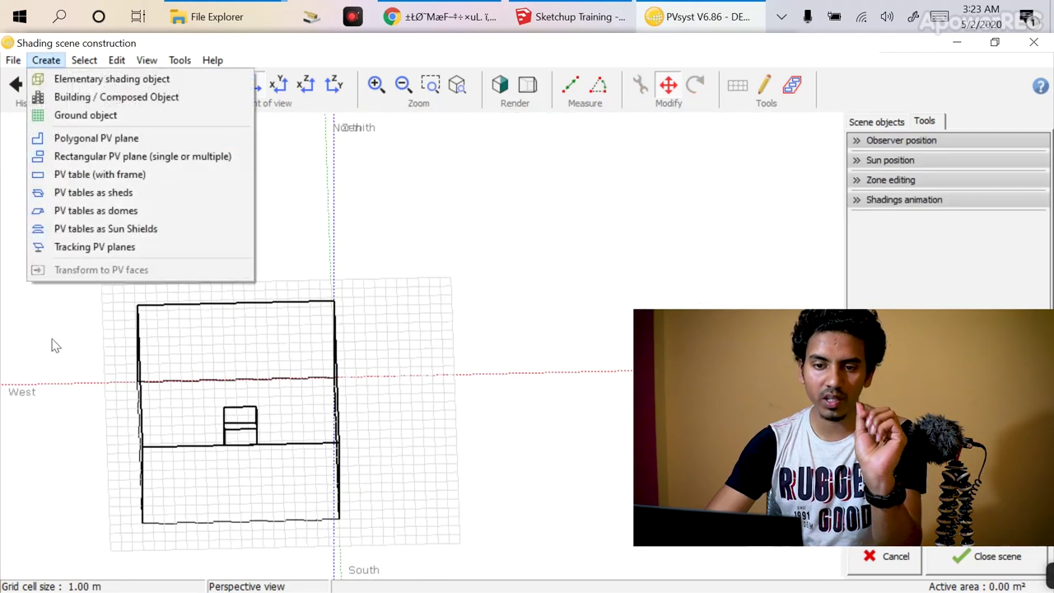
pyautogui.click(90, 176)
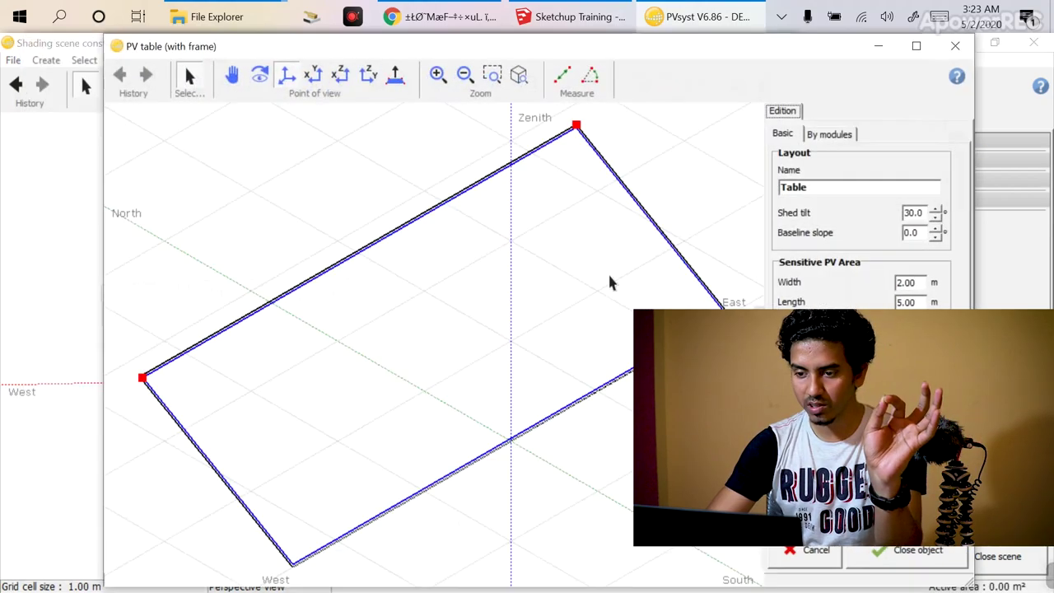
pyautogui.scroll(-4, 367, 304)
pyautogui.scroll(2, 461, 292)
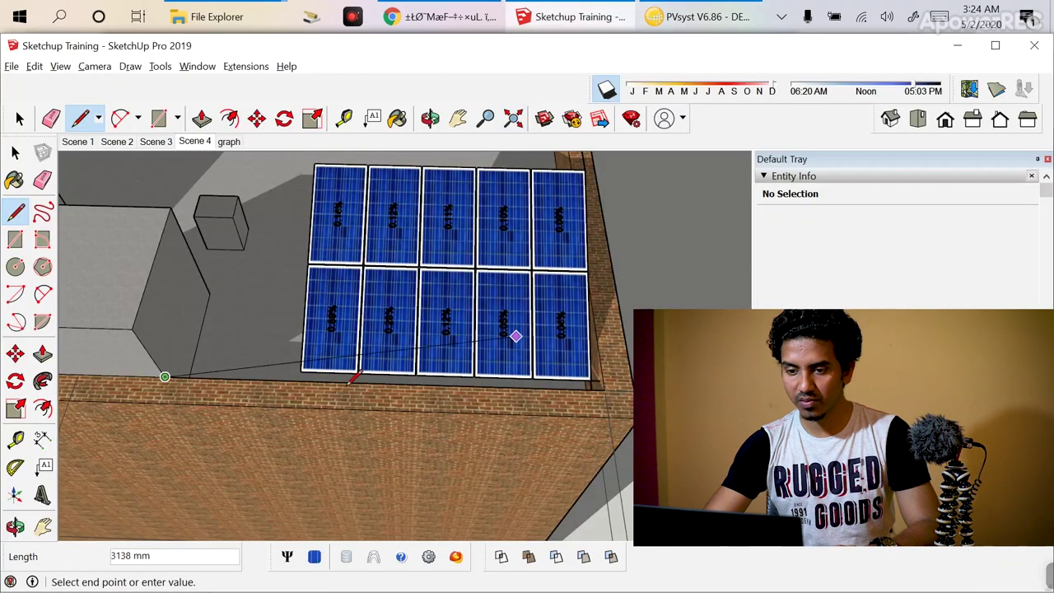
pyautogui.press('space')
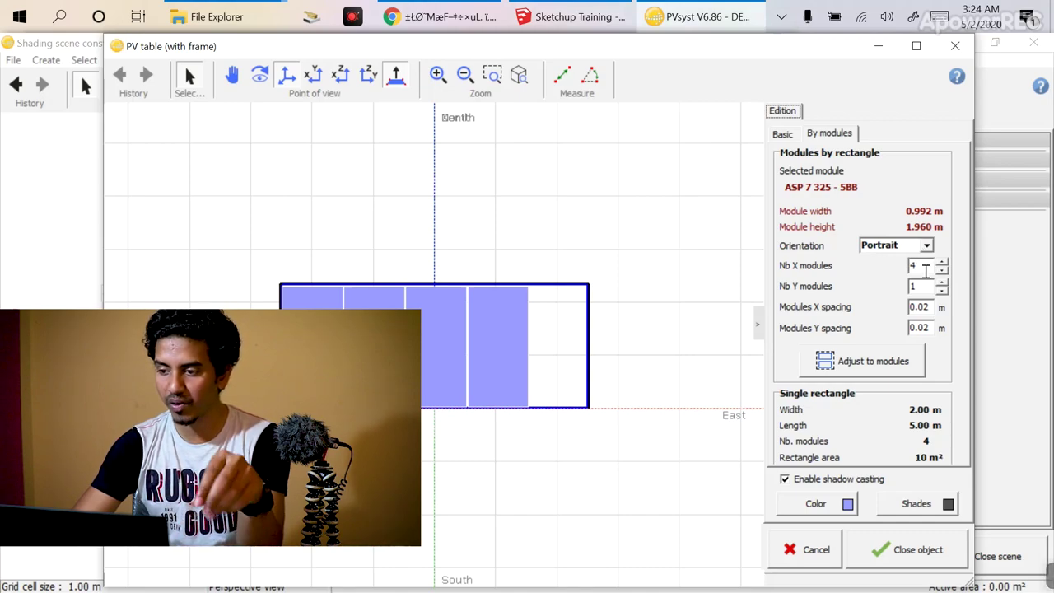
# Step: Define the PV table by 5 portrait modules in X and 2 in Y, and adjust its size to the modules
pyautogui.moveTo(926, 270); pyautogui.dragTo(878, 271)
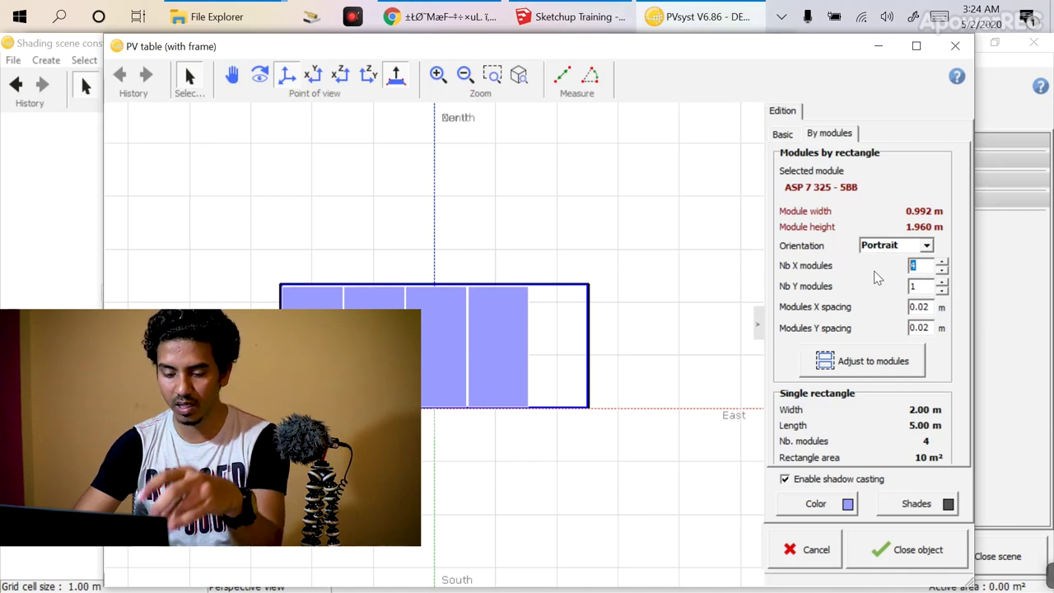
pyautogui.press('Tab')
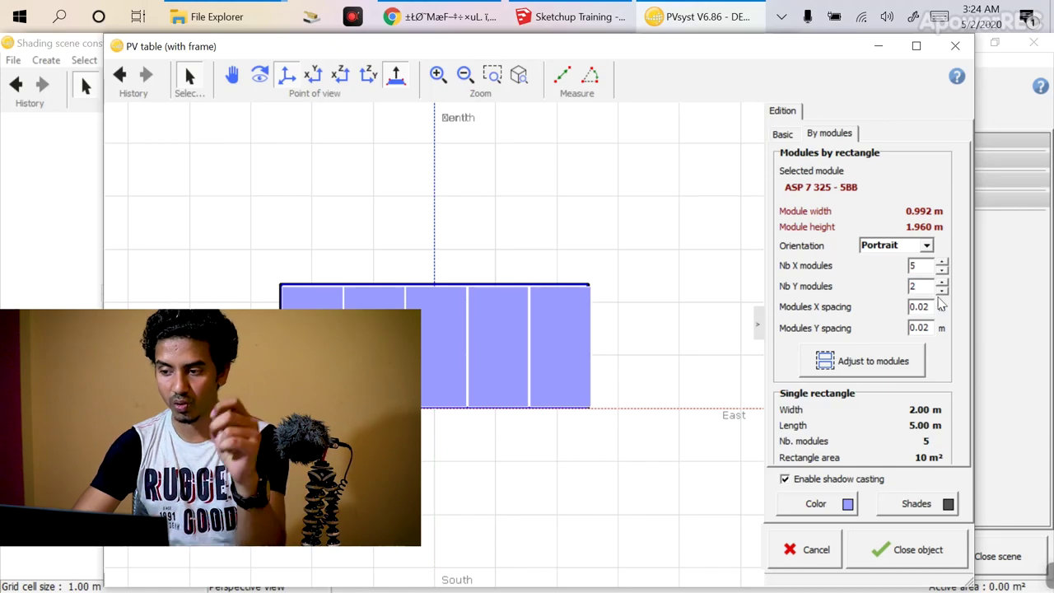
pyautogui.write('2')
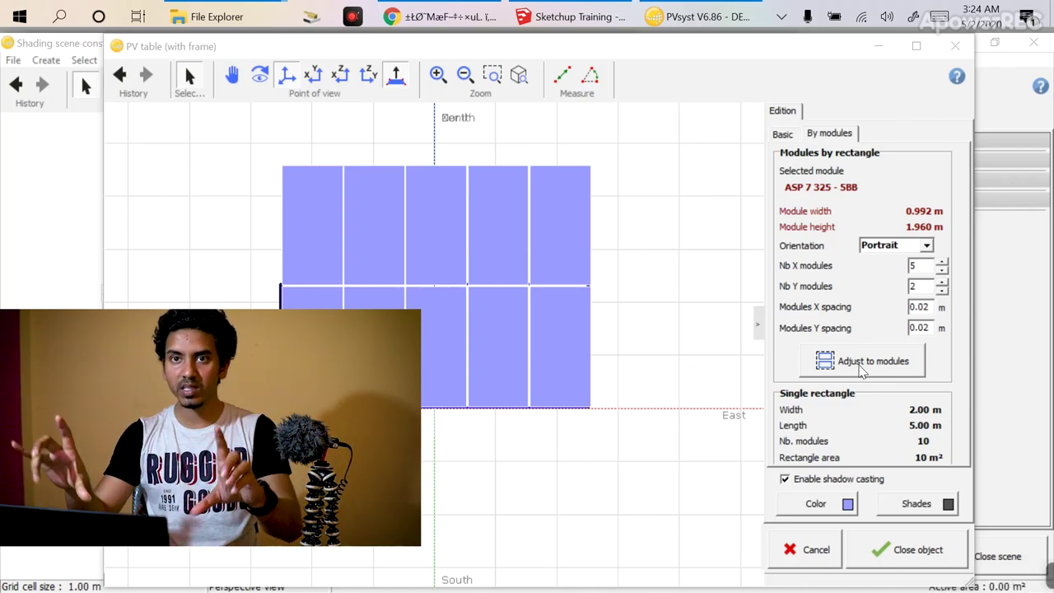
pyautogui.click(888, 373)
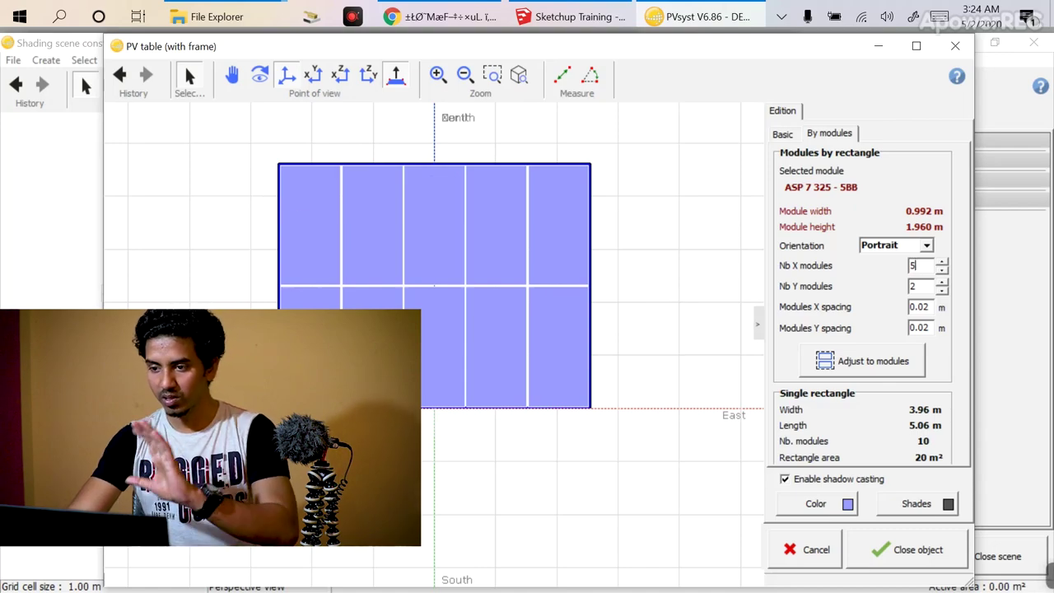
# Step: Finish the PV table definition and set the table's Z/Height position to 12.861 m
pyautogui.click(936, 548)
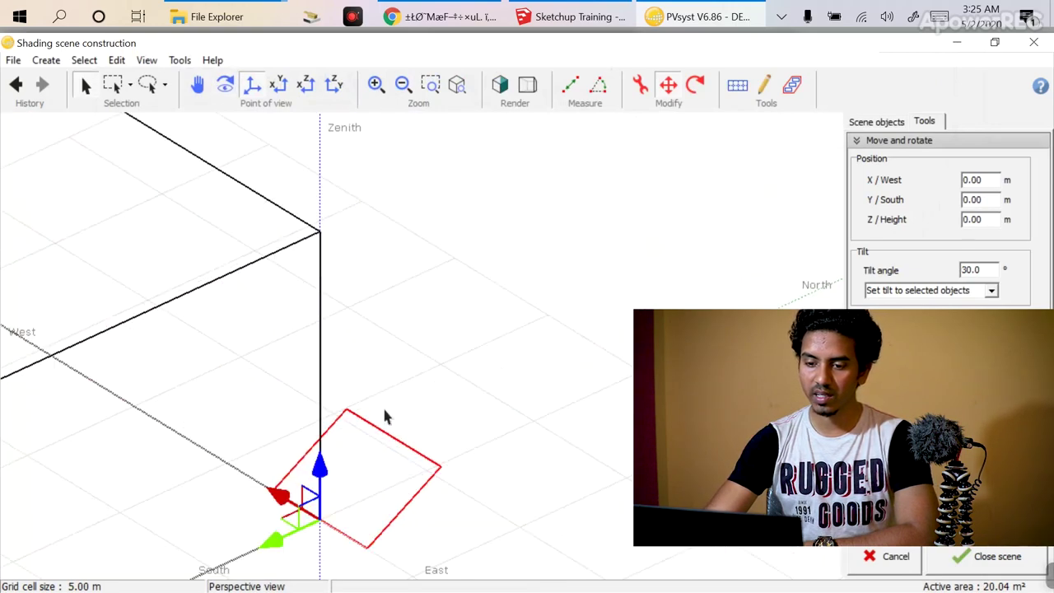
pyautogui.moveTo(494, 340); pyautogui.dragTo(377, 343, button='right')
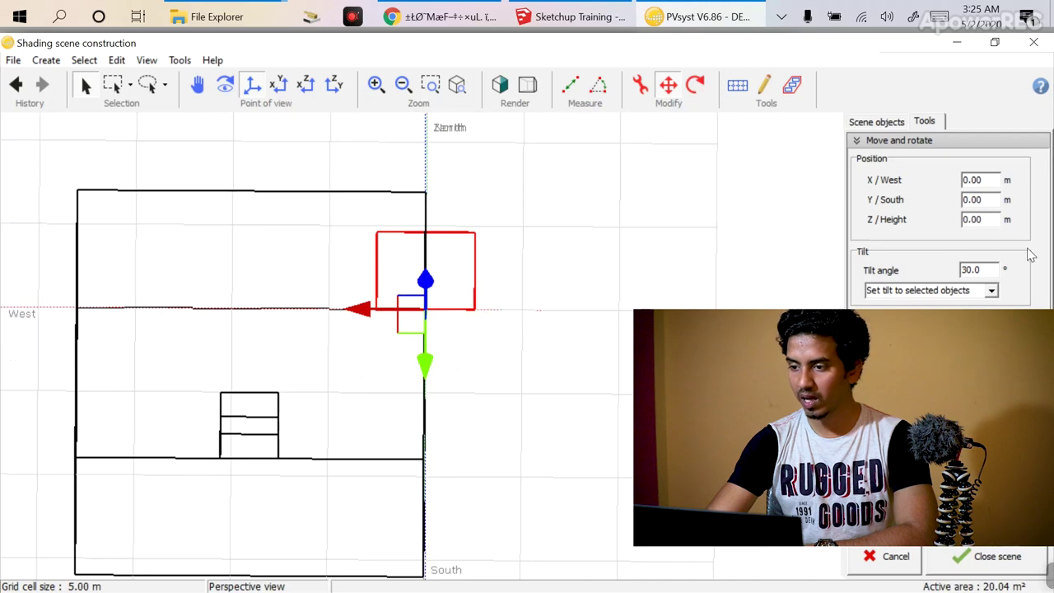
pyautogui.doubleClick(992, 217)
pyautogui.write('12.861')
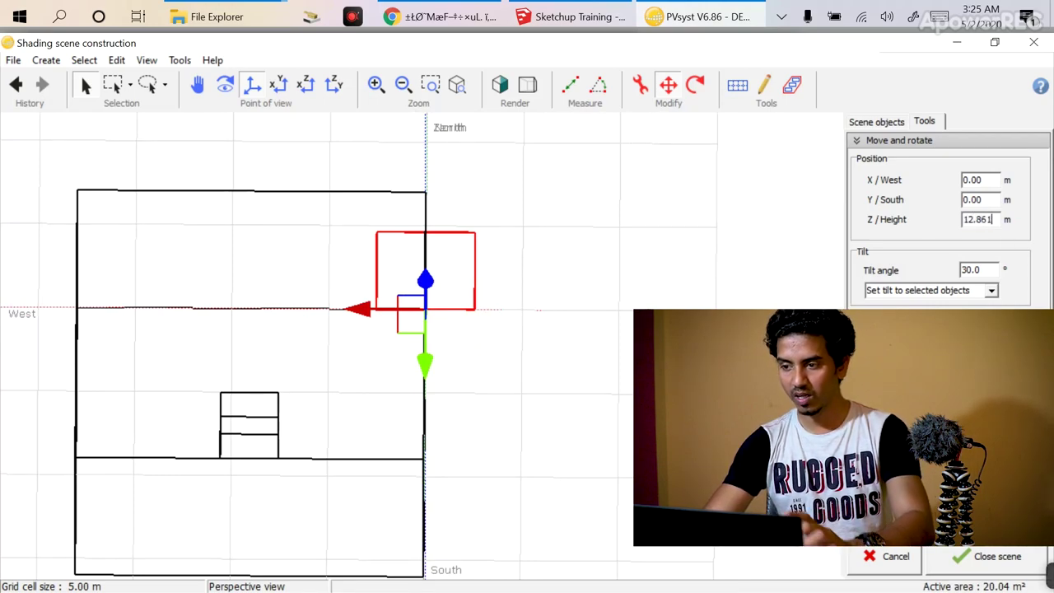
pyautogui.press('Return')
# Step: Move the PV table to the roof's front east corner, at about 2.57 m X/West and 15.96 m Y/South
pyautogui.scroll(-3, 416, 280)
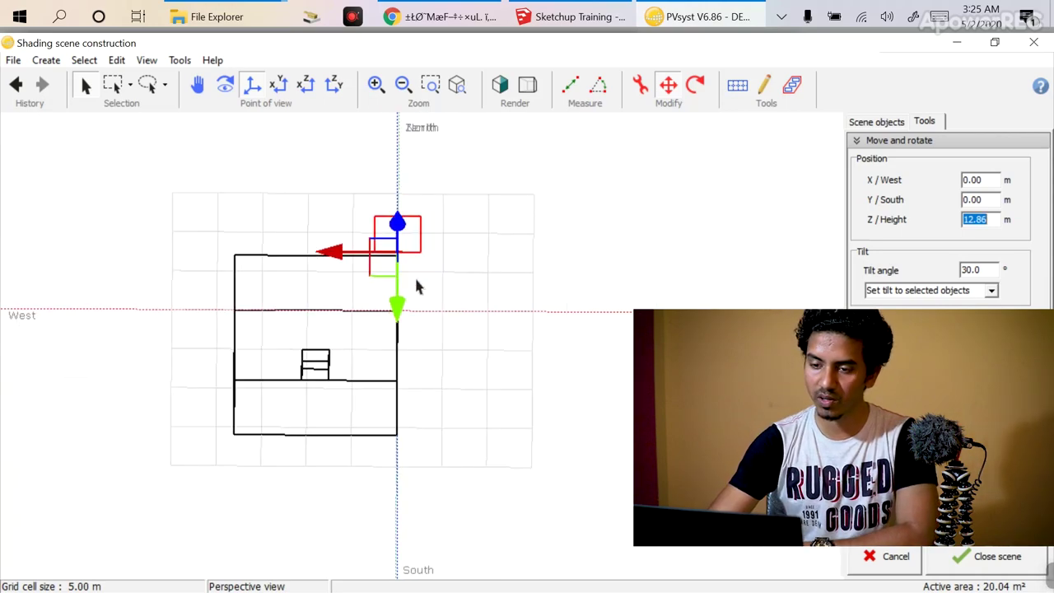
pyautogui.moveTo(521, 303); pyautogui.dragTo(324, 206)
pyautogui.scroll(3, 361, 266)
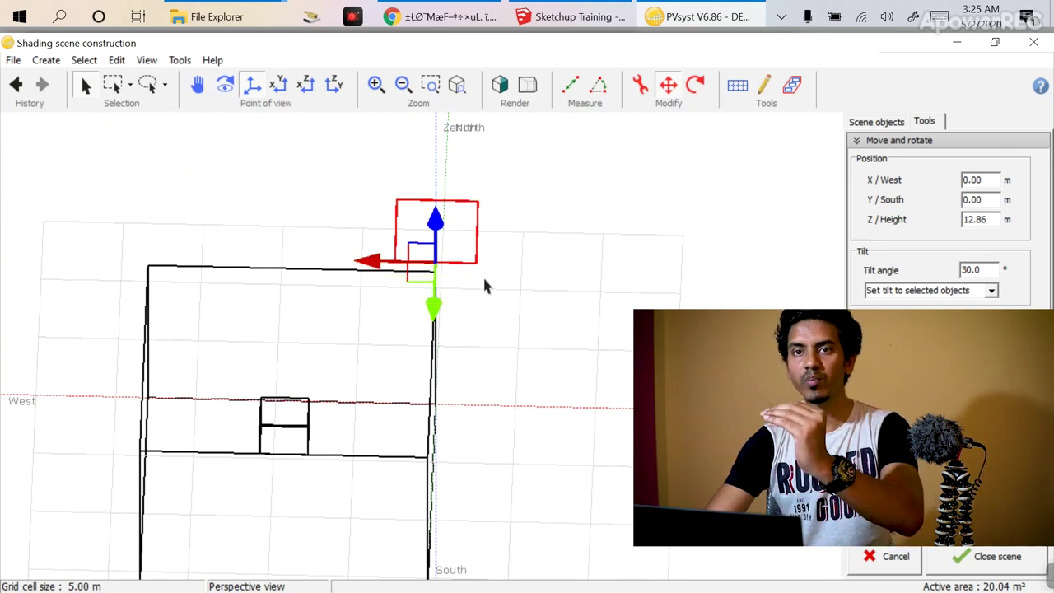
pyautogui.scroll(2, 400, 236)
pyautogui.moveTo(389, 299); pyautogui.dragTo(494, 320, button='right')
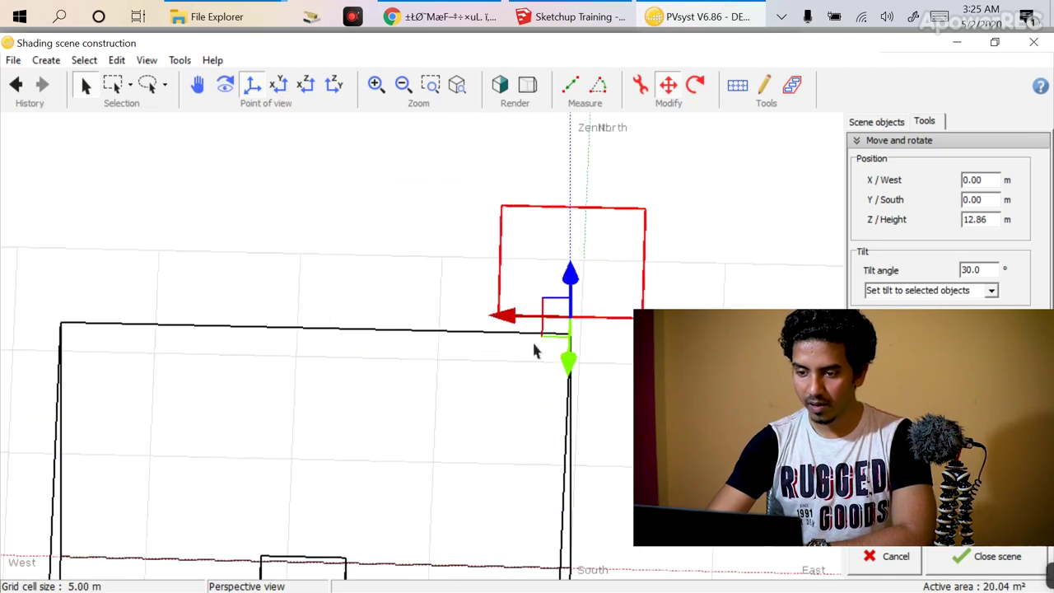
pyautogui.scroll(-4, 580, 326)
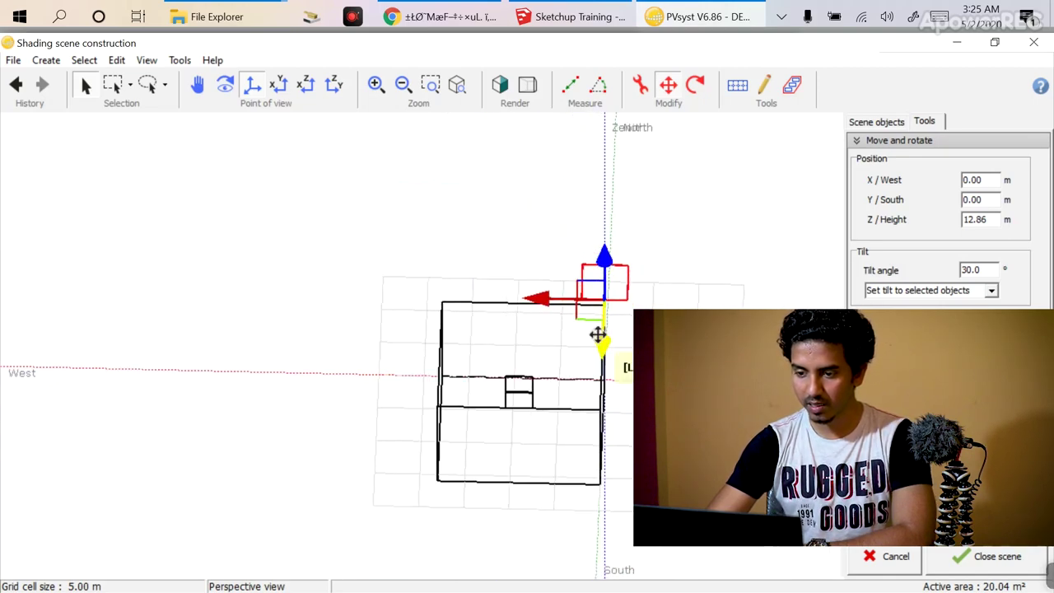
pyautogui.moveTo(602, 337); pyautogui.dragTo(502, 224, button='middle')
pyautogui.scroll(-2, 392, 223)
pyautogui.moveTo(393, 223); pyautogui.dragTo(564, 175, button='middle')
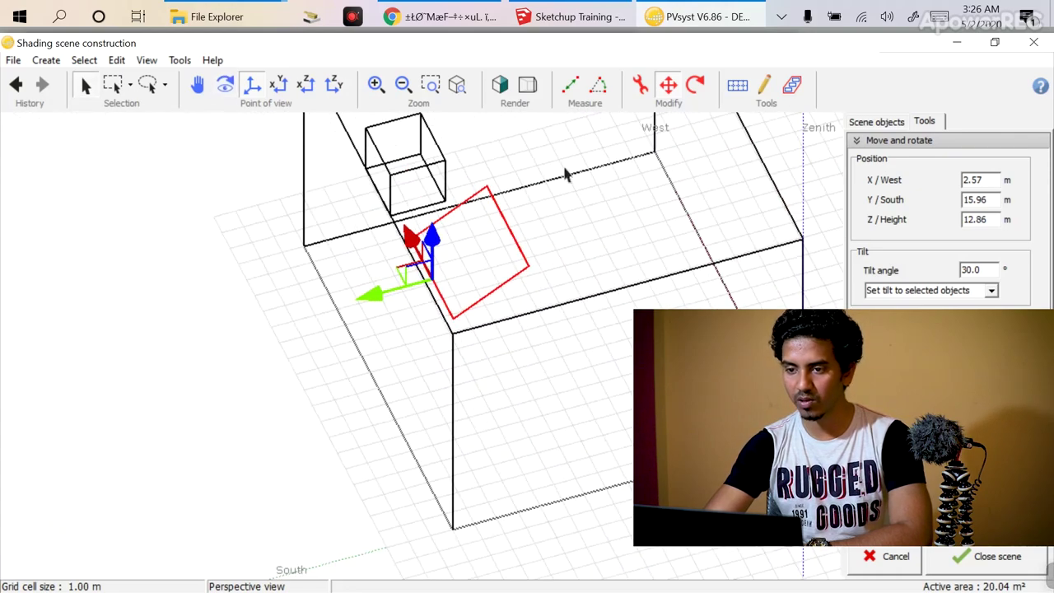
# Step: Display the scene in shaded rendering and inspect the PV table's placement on the roof
pyautogui.click(502, 85)
pyautogui.scroll(3, 461, 370)
pyautogui.moveTo(461, 369)
pyautogui.mouseDown(button='middle')
pyautogui.moveTo(225, 261)
pyautogui.moveTo(313, 262)
pyautogui.moveTo(538, 378)
pyautogui.mouseUp(button='middle')
pyautogui.scroll(-3, 202, 337)
pyautogui.moveTo(202, 337); pyautogui.dragTo(541, 348, button='middle')
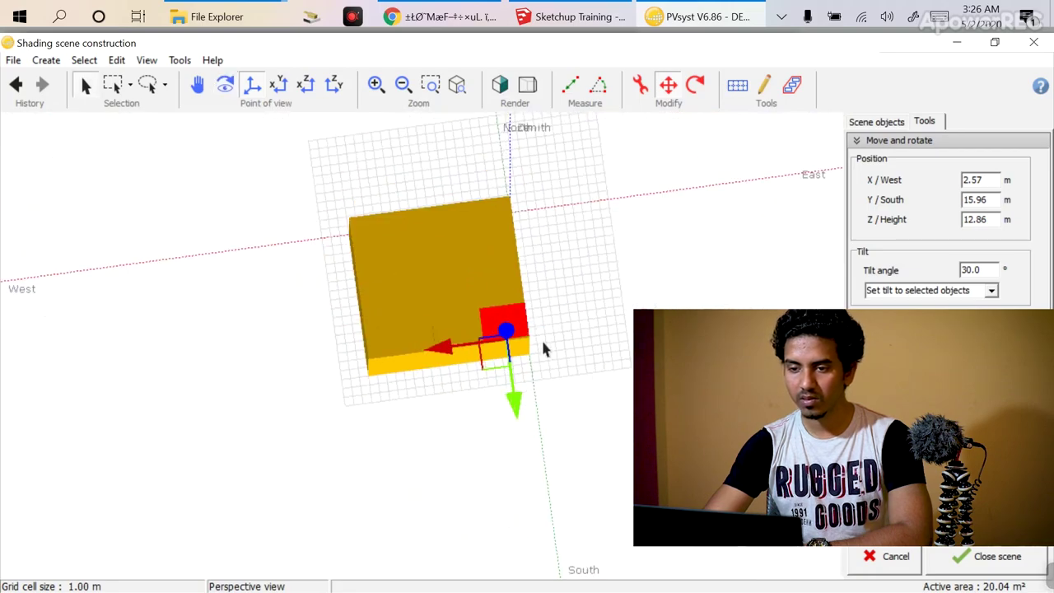
# Step: Switch to SketchUp and measure the gap from the corner panel to the side parapet with the Line tool
pyautogui.hotkey('alt', 'Tab')
pyautogui.scroll(4, 621, 347)
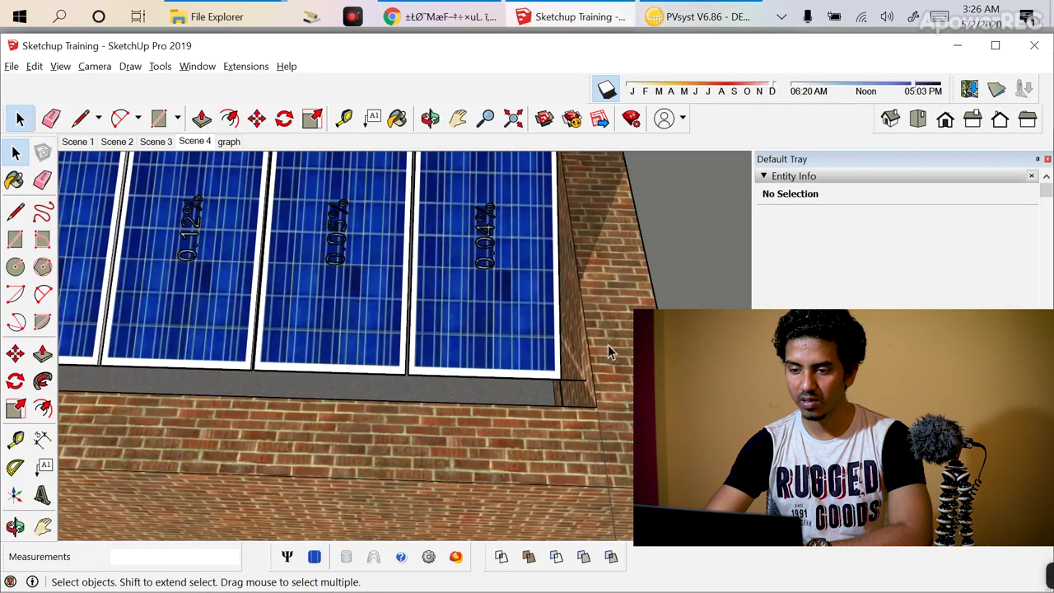
pyautogui.moveTo(608, 351); pyautogui.dragTo(494, 428, button='middle')
pyautogui.scroll(-2, 456, 473)
pyautogui.scroll(4, 417, 436)
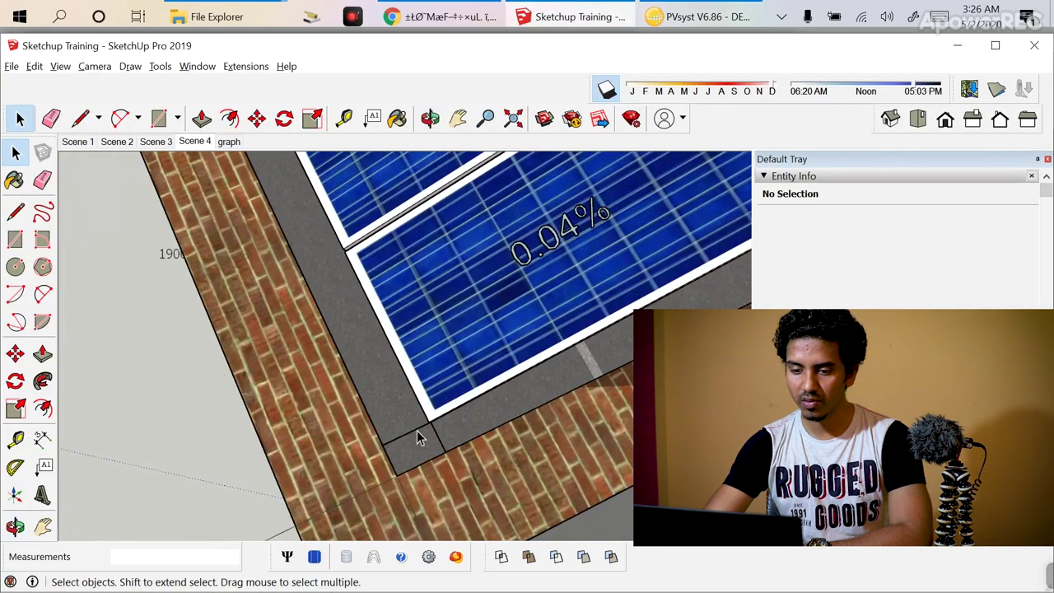
pyautogui.scroll(2, 417, 437)
pyautogui.press('l')
pyautogui.moveTo(470, 456); pyautogui.dragTo(553, 437, button='middle')
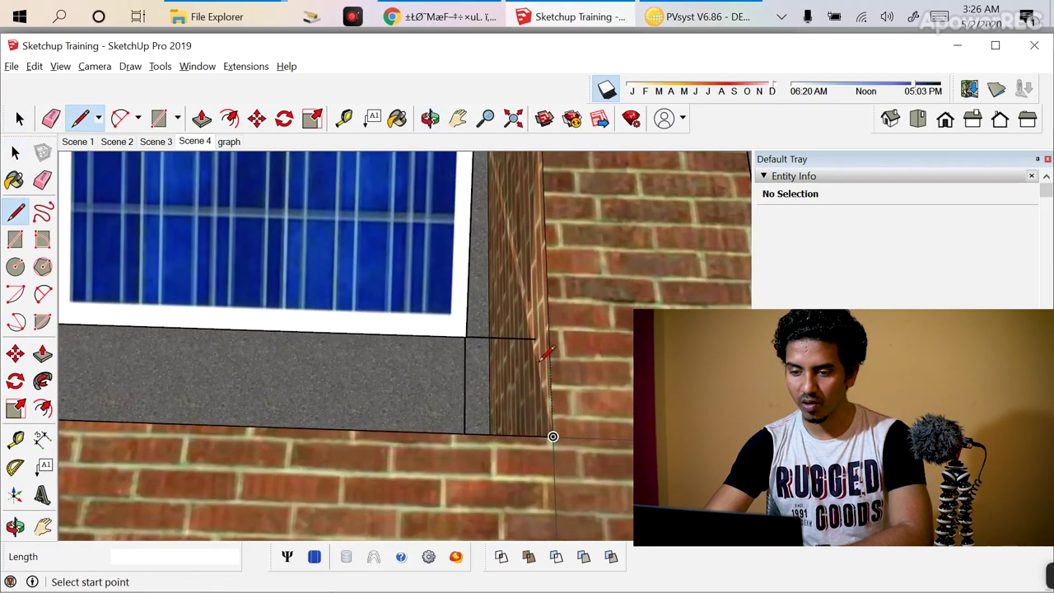
pyautogui.click(545, 345)
pyautogui.click(468, 334)
# Step: Measure the gap from the same panel corner to the front parapet
pyautogui.moveTo(468, 334); pyautogui.dragTo(427, 323, button='middle')
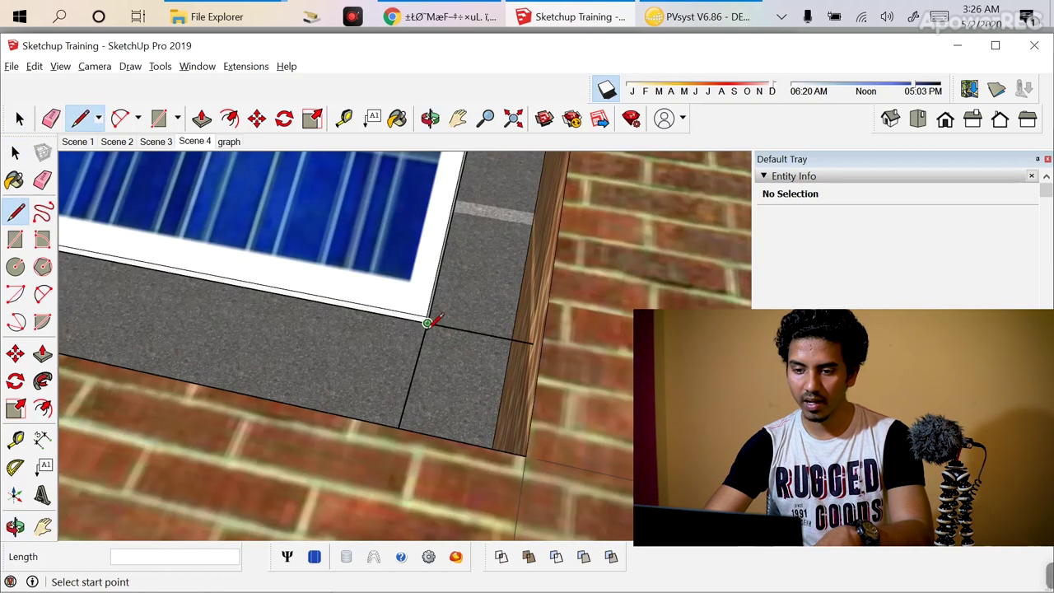
pyautogui.click(427, 323)
pyautogui.moveTo(532, 348); pyautogui.dragTo(369, 428, button='middle')
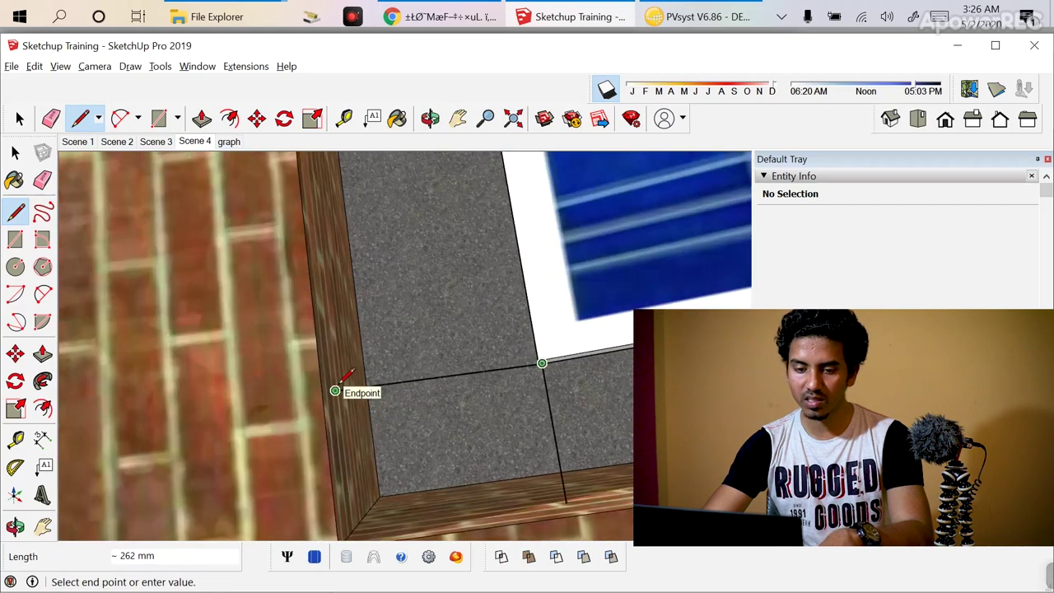
pyautogui.click(335, 390)
pyautogui.scroll(-10, 494, 403)
pyautogui.press('space')
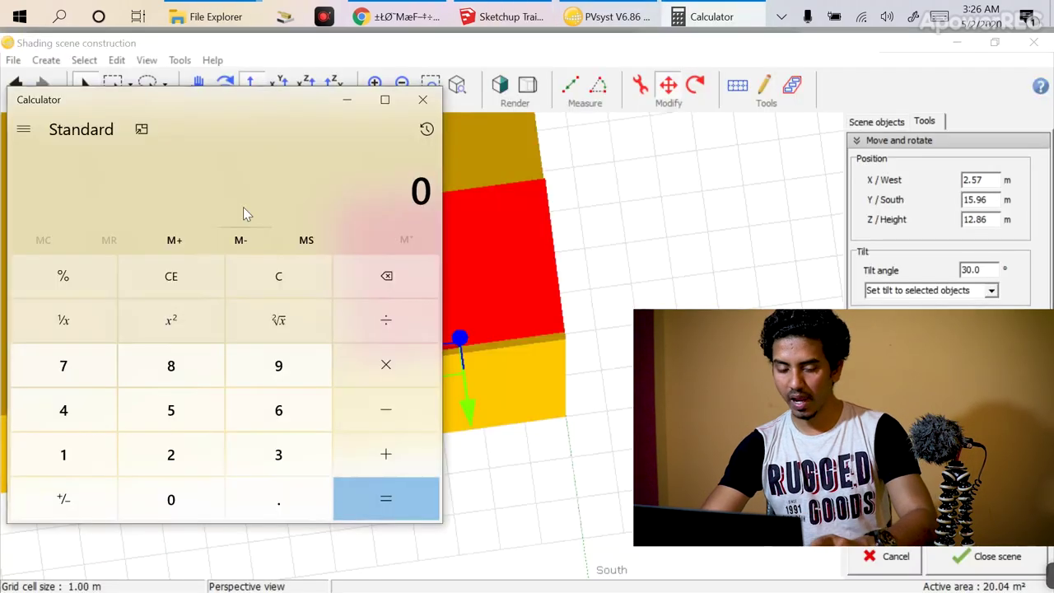
# Step: Switch to Calculator and add the 0.173 m side gap to the table's X position of 2.57 m
pyautogui.write('2.57')
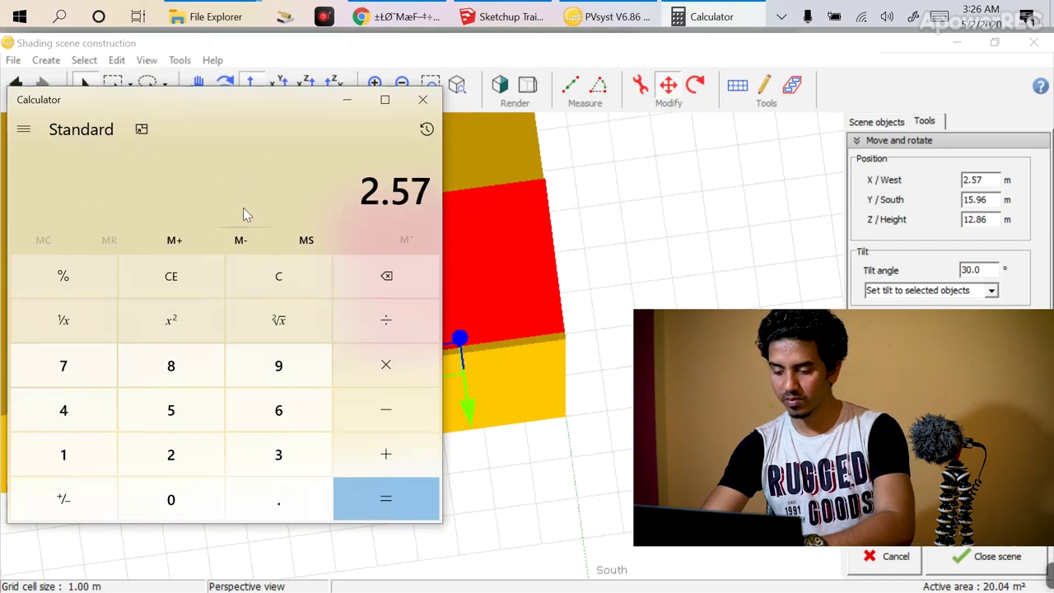
pyautogui.press('+')
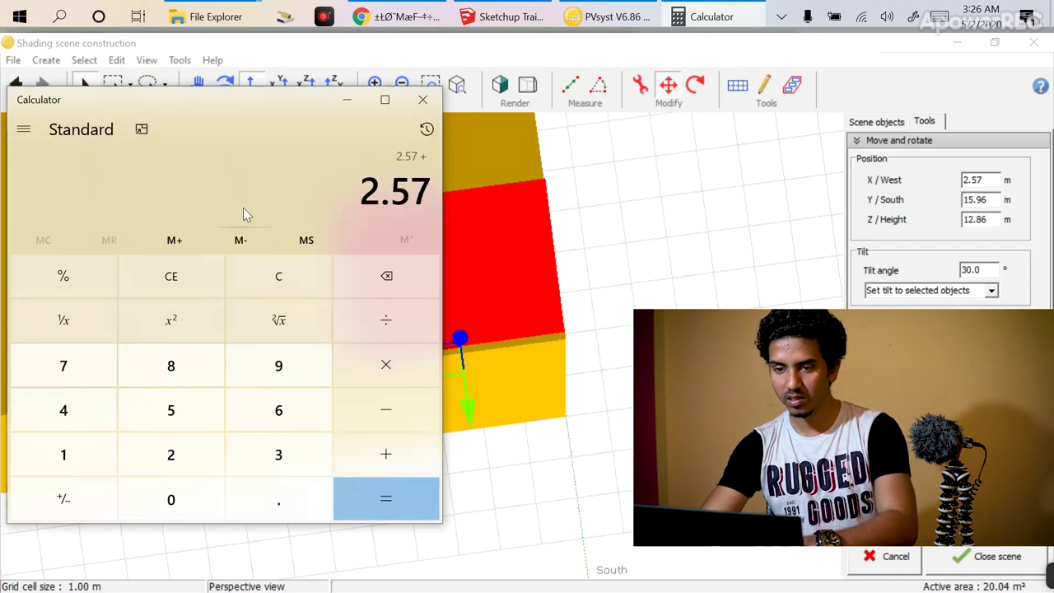
pyautogui.write('0')
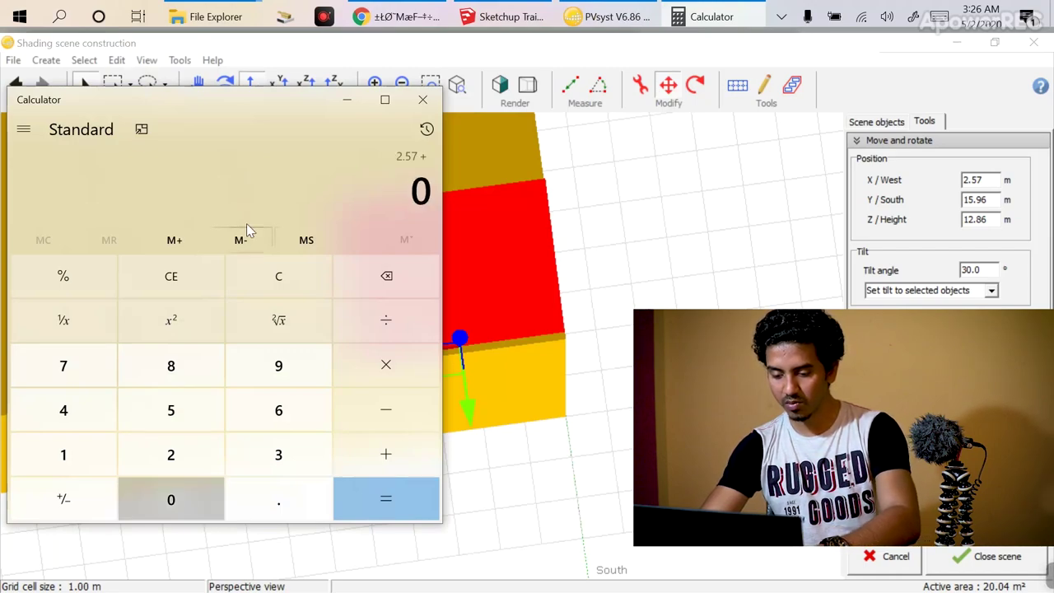
pyautogui.write('.173')
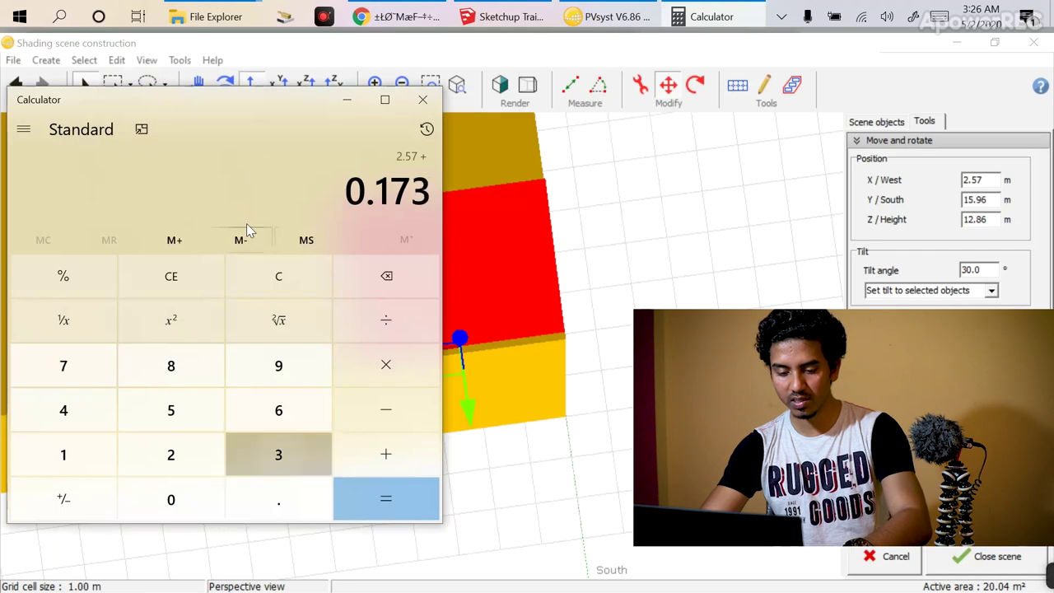
pyautogui.press('Return')
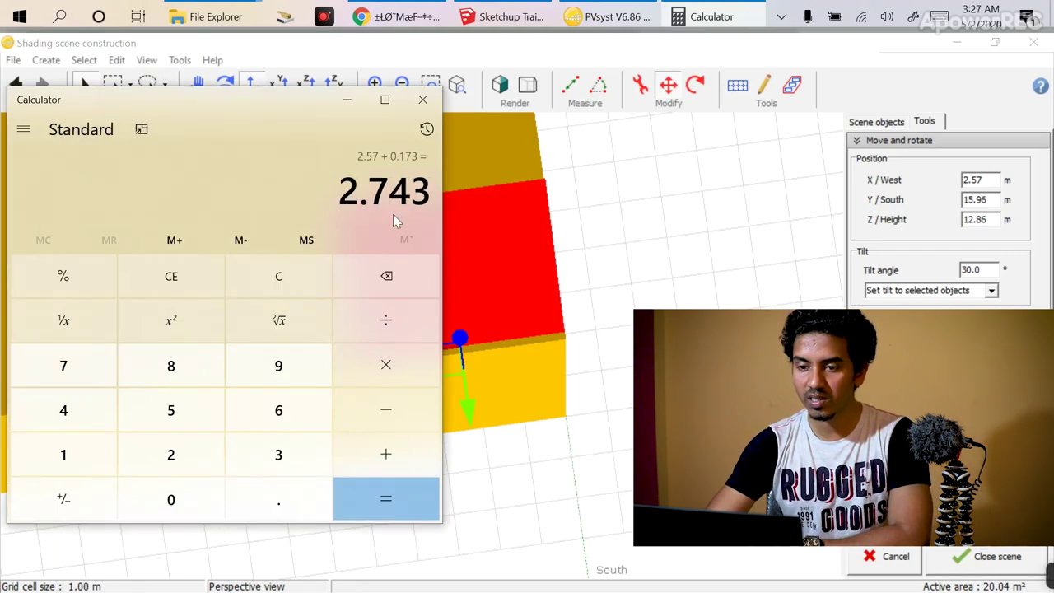
# Step: Switch back to PVsyst and set the PV table's X/West position to 2.743 m
pyautogui.doubleClick(984, 179)
pyautogui.write('2.74')
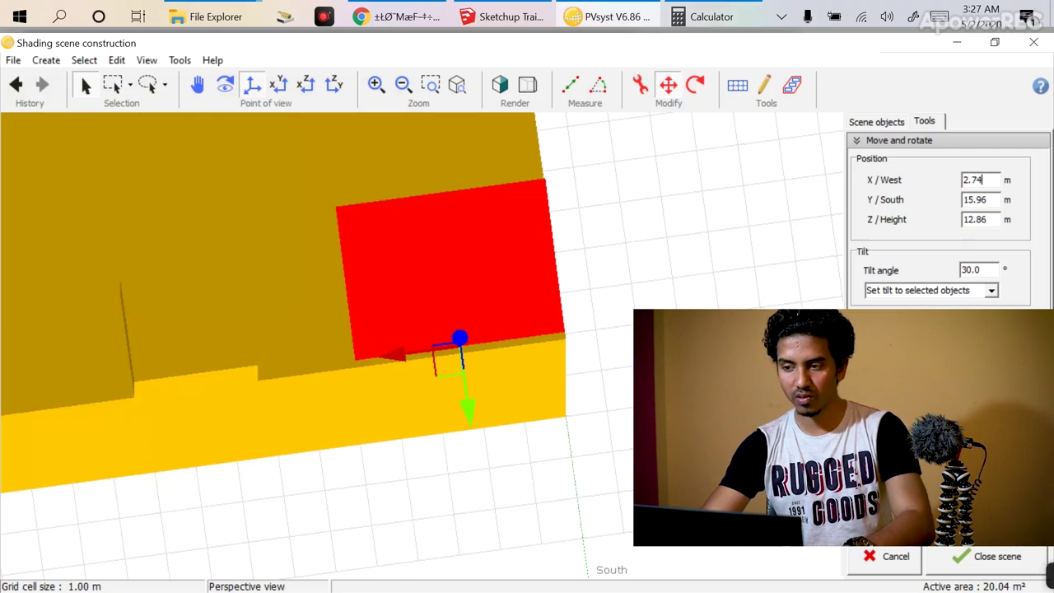
pyautogui.write('3')
pyautogui.press('Tab')
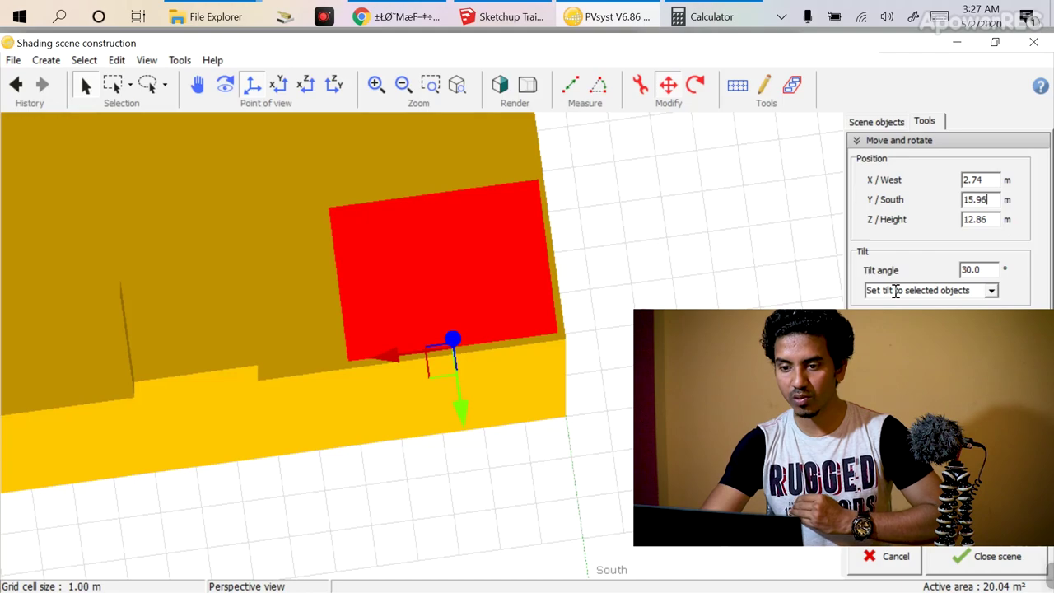
# Step: Switch to Calculator and subtract the 0.262 m front gap from the table's Y position of 15.96 m
pyautogui.hotkey('alt', 'Tab')
pyautogui.write('15.96')
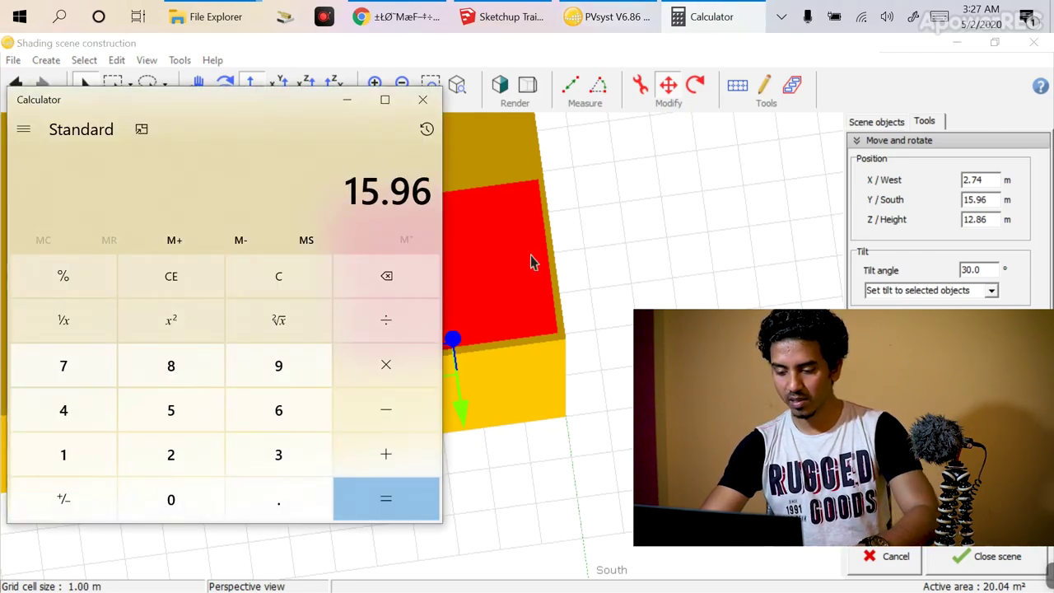
pyautogui.press('-')
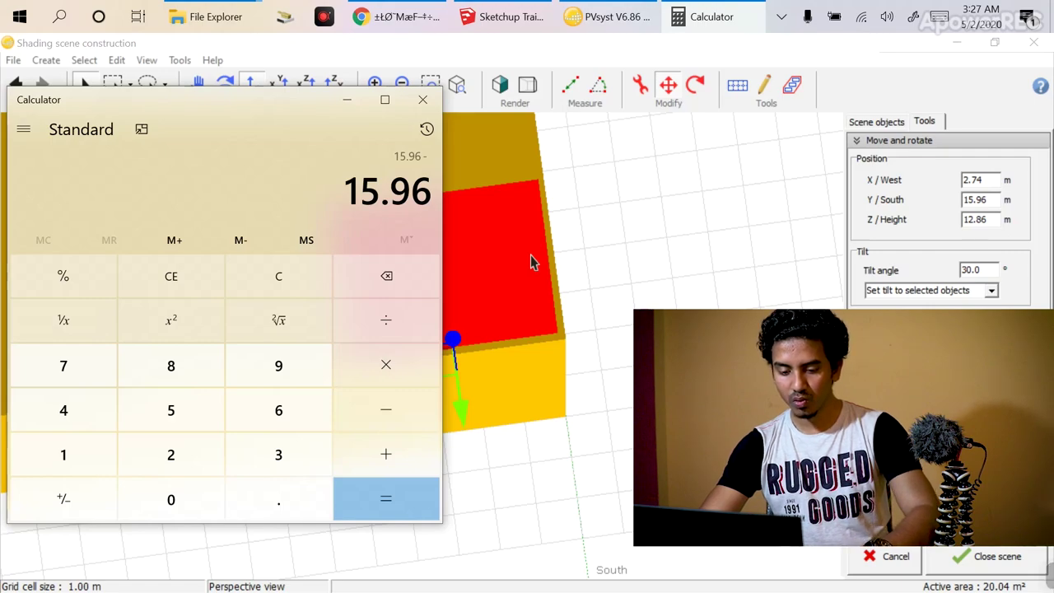
pyautogui.write('0.26')
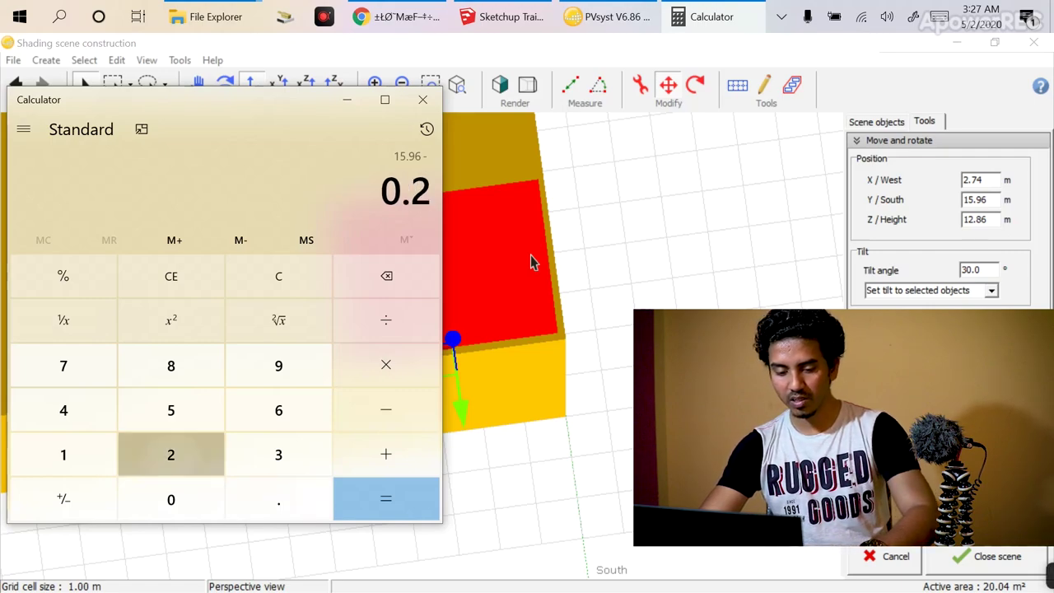
pyautogui.write('2')
pyautogui.click(414, 506)
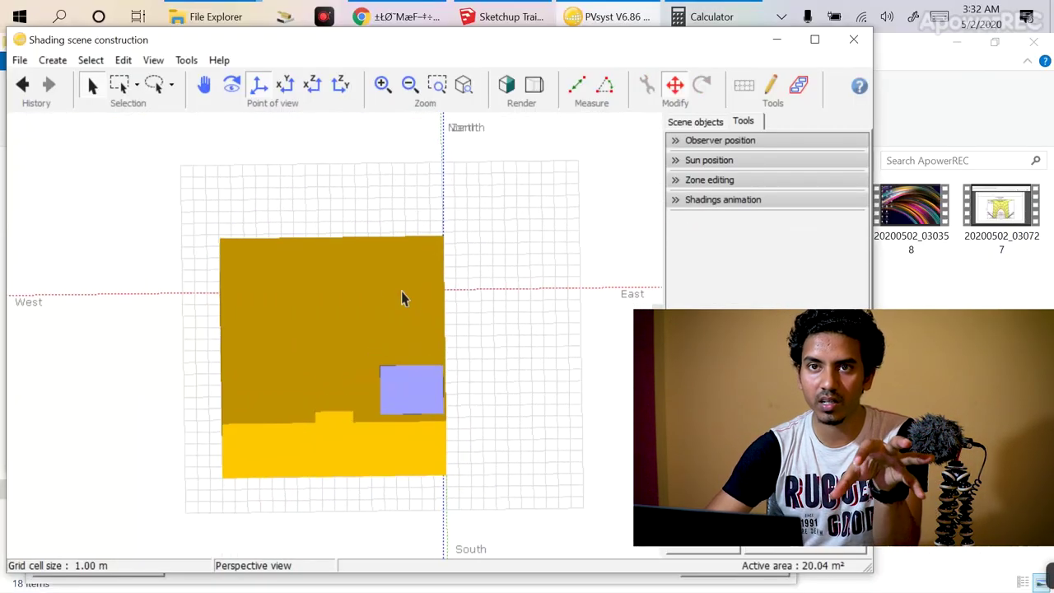
# Step: Create an elementary shading object of the Hexagonal Prism shape with its default dimensions and place it in the scene
pyautogui.click(52, 60)
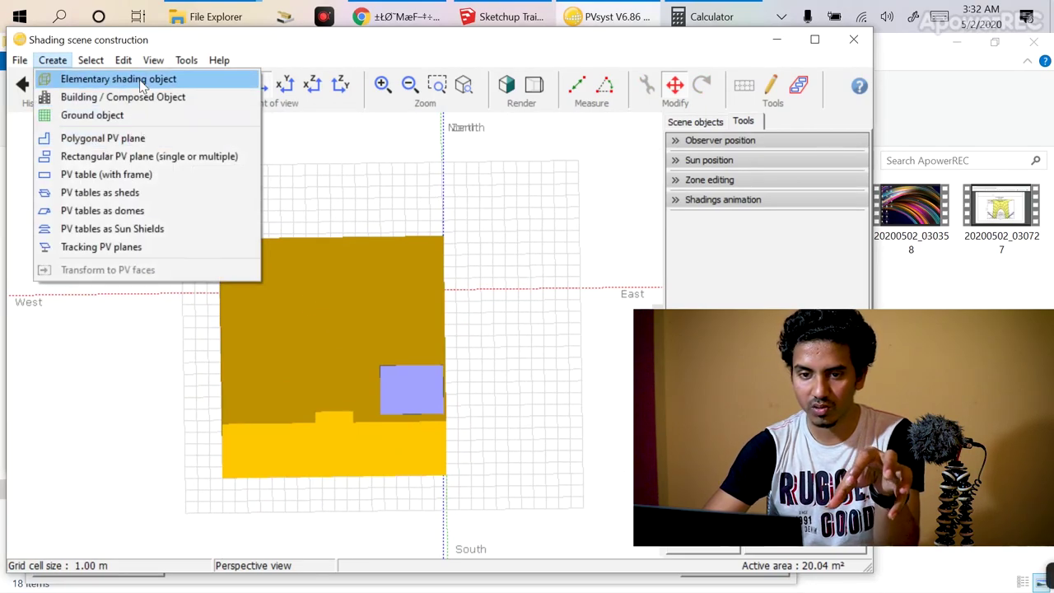
pyautogui.click(143, 82)
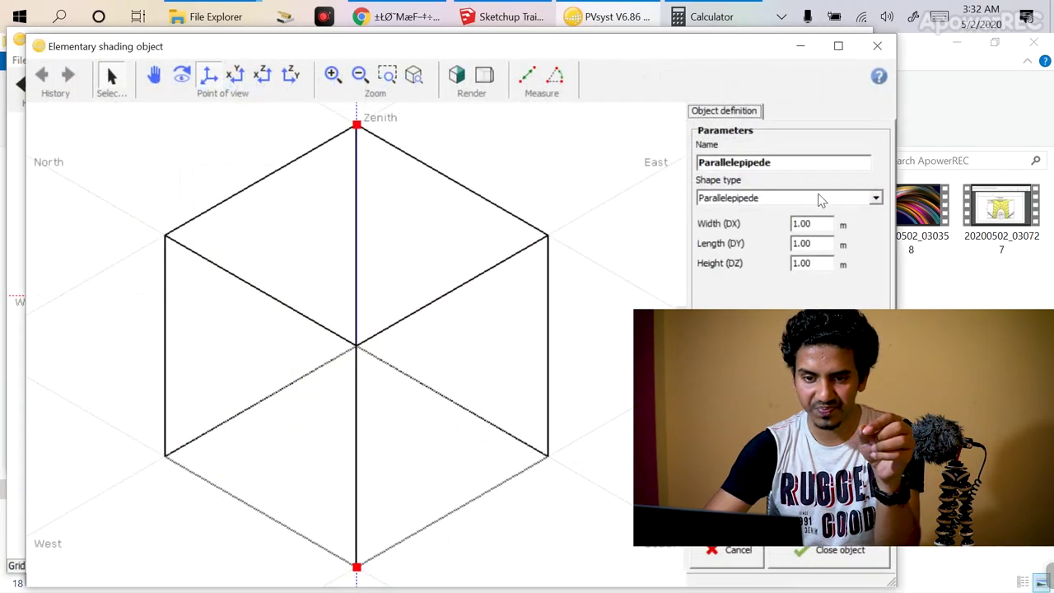
pyautogui.click(820, 201)
pyautogui.click(786, 244)
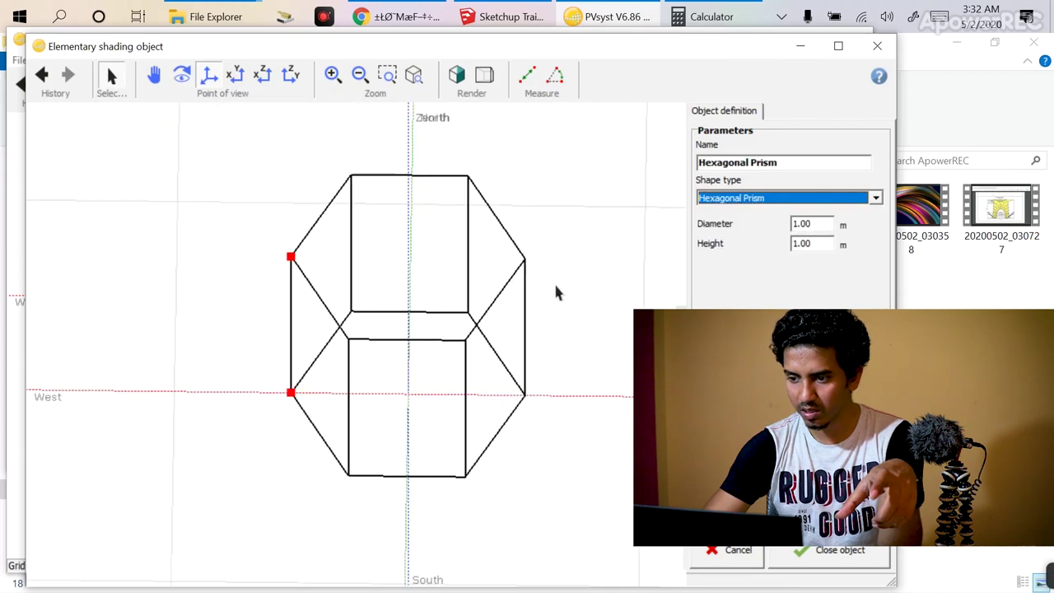
pyautogui.click(825, 549)
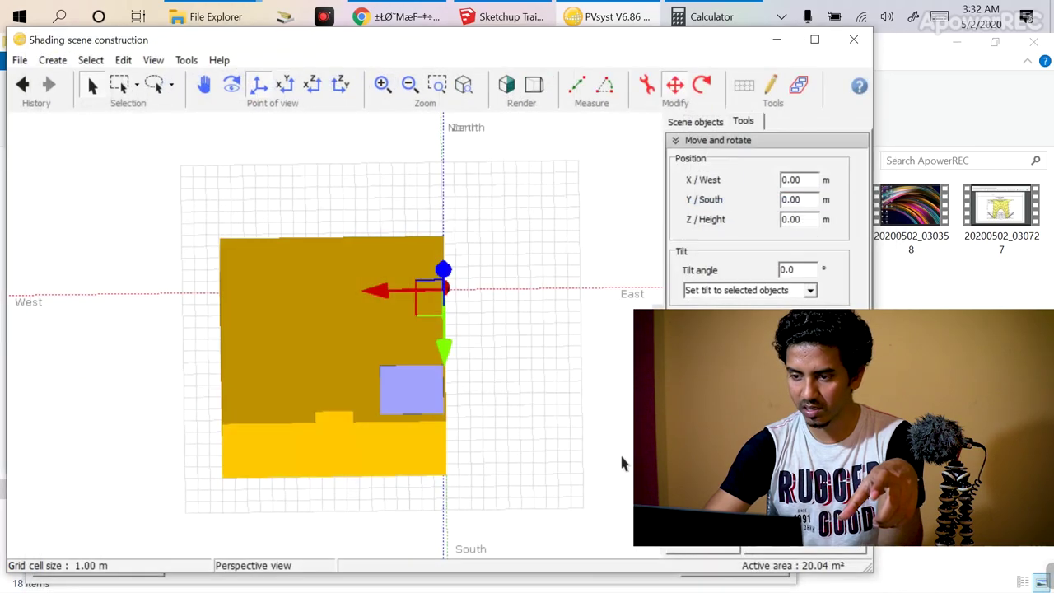
# Step: Move the hexagonal prism onto the roof's back east corner, at about 1.69 m X/West, 1.19 m Y/South and 12 m Z/Height
pyautogui.scroll(-3, 461, 392)
pyautogui.scroll(4, 460, 321)
pyautogui.scroll(3, 459, 320)
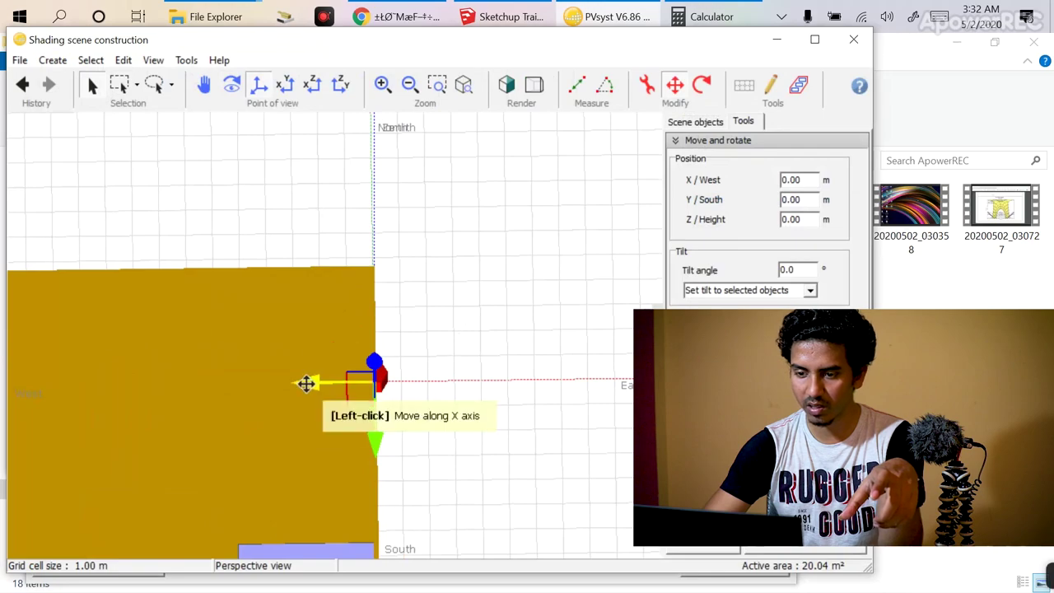
pyautogui.moveTo(376, 348); pyautogui.dragTo(362, 268)
pyautogui.moveTo(264, 289); pyautogui.dragTo(346, 281)
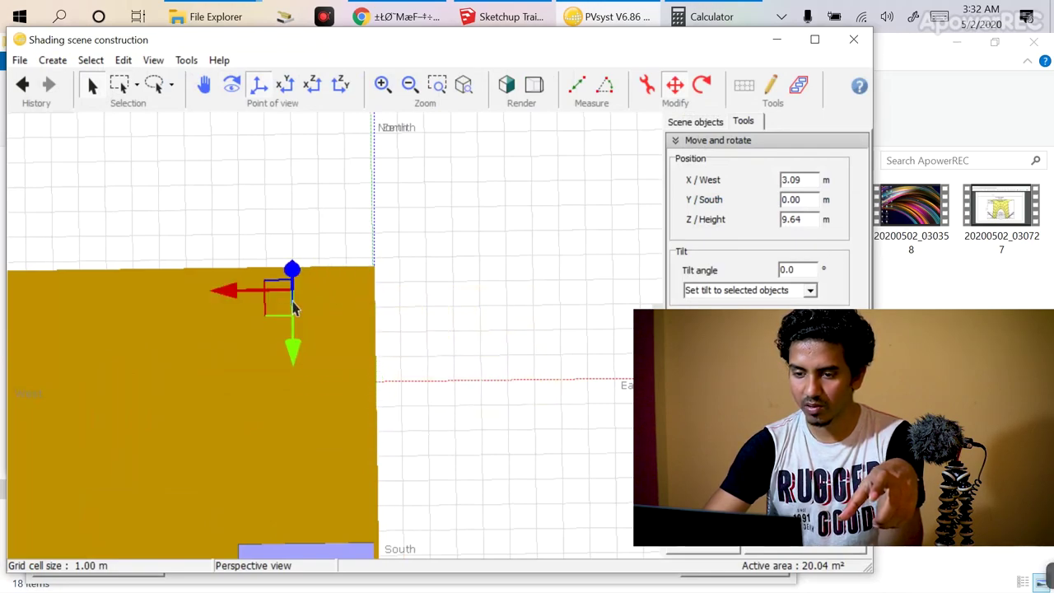
pyautogui.click(231, 84)
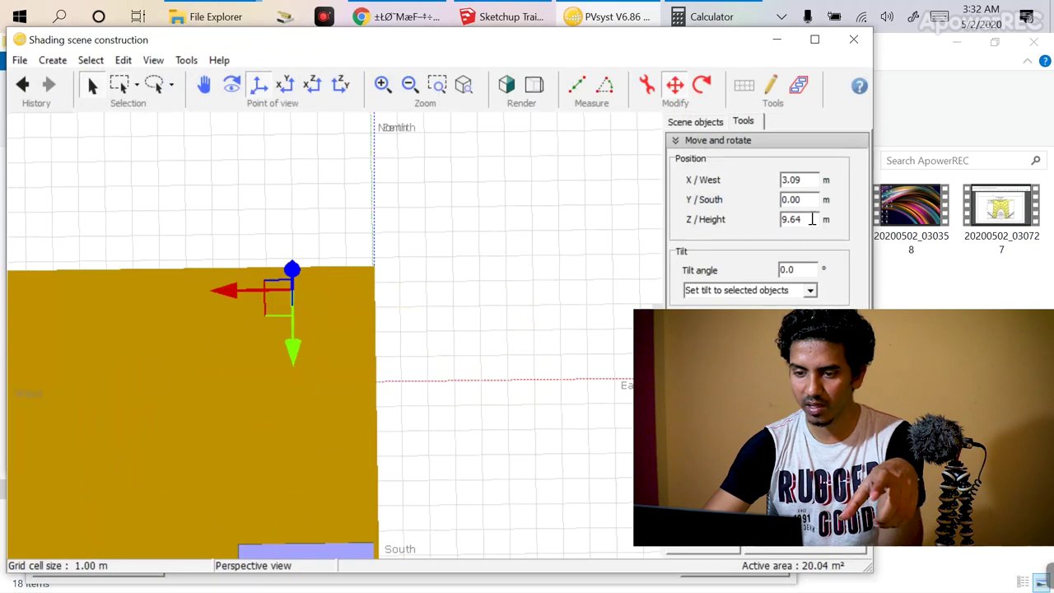
pyautogui.moveTo(354, 345); pyautogui.dragTo(291, 406)
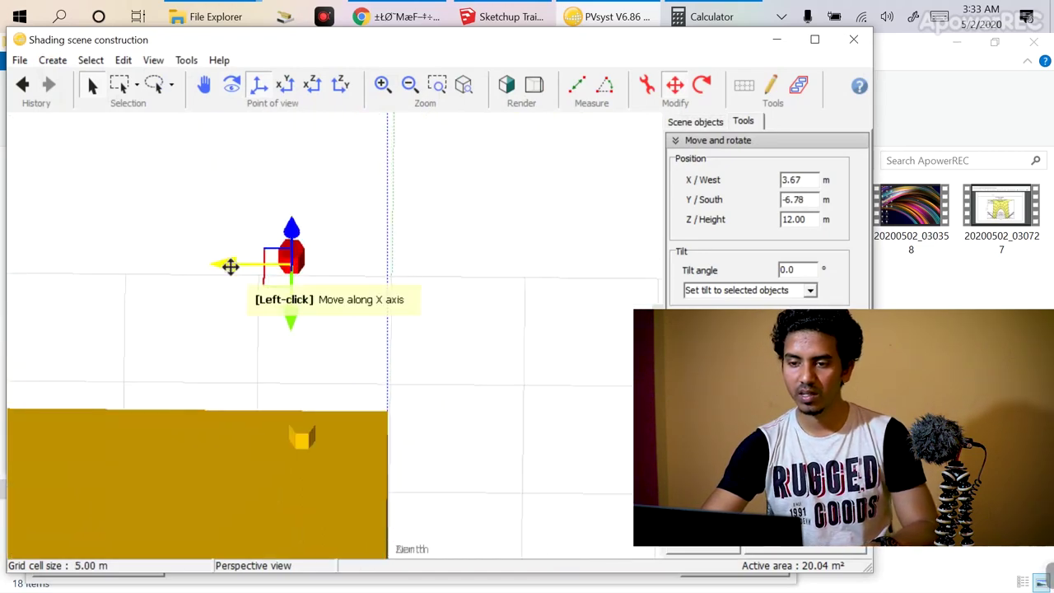
pyautogui.moveTo(228, 264); pyautogui.dragTo(280, 265)
pyautogui.moveTo(337, 309); pyautogui.dragTo(362, 482)
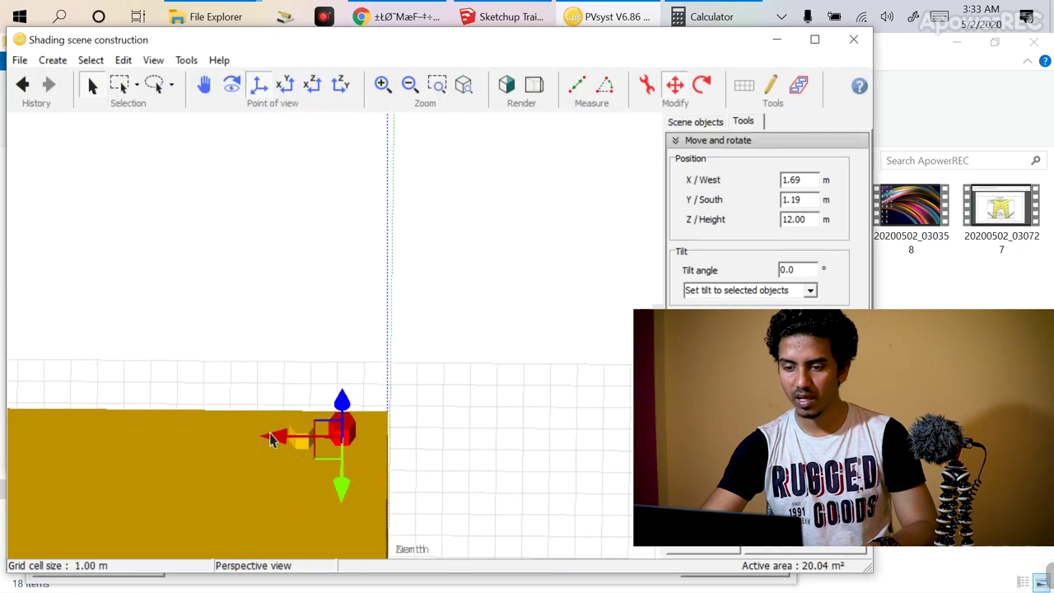
# Step: Fine-tune the hexagonal prism's position on the roof's back east corner, at about 1.51 m X/West and 1.34 m Y/South
pyautogui.moveTo(279, 441); pyautogui.dragTo(283, 440)
pyautogui.moveTo(346, 478); pyautogui.dragTo(346, 480)
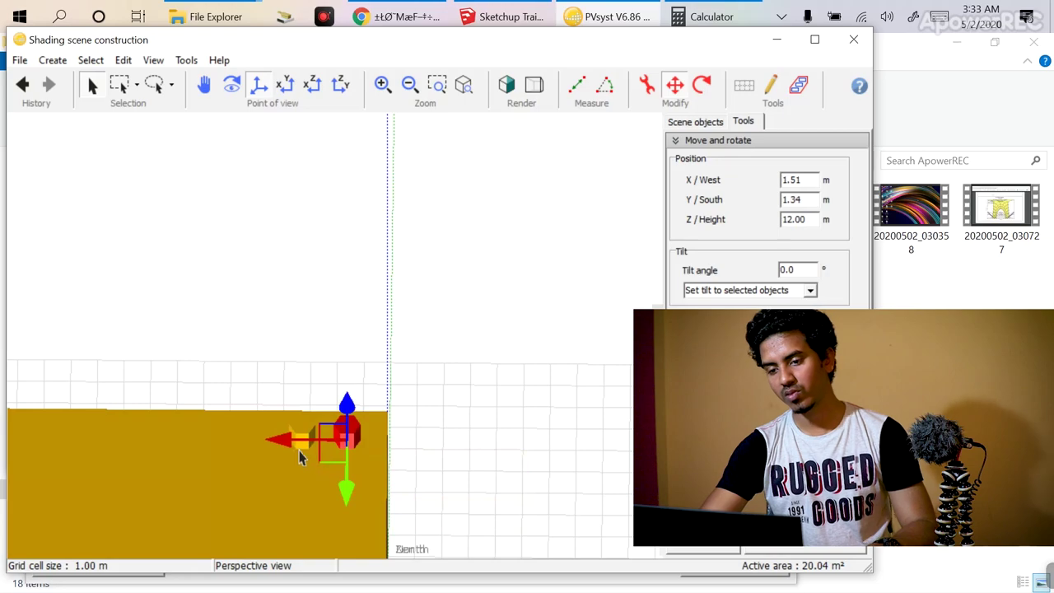
pyautogui.moveTo(292, 440); pyautogui.dragTo(285, 437)
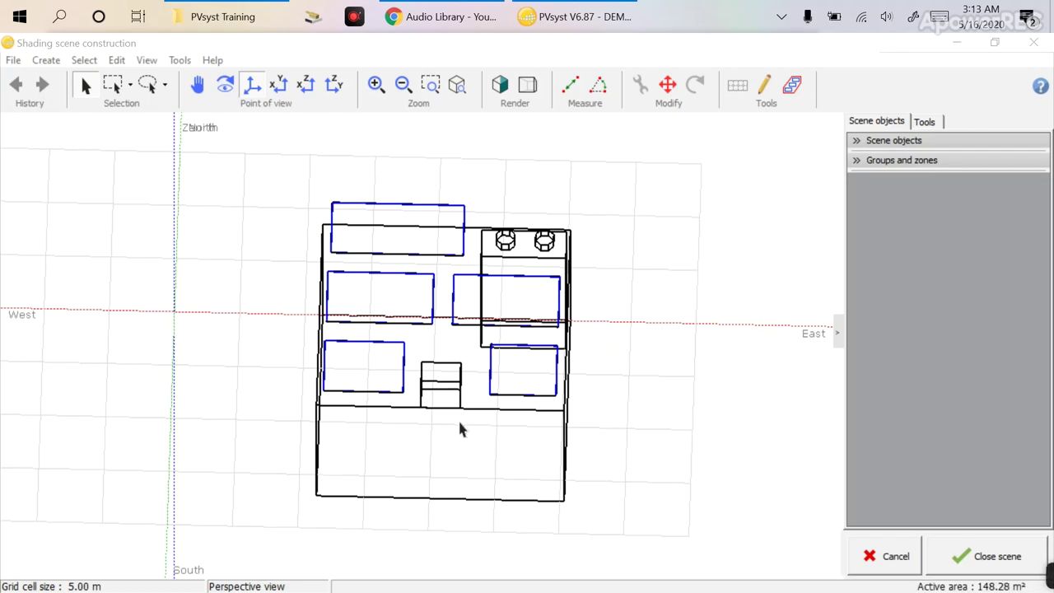
pyautogui.scroll(-2, 179, 393)
pyautogui.moveTo(178, 393); pyautogui.dragTo(420, 262, button='middle')
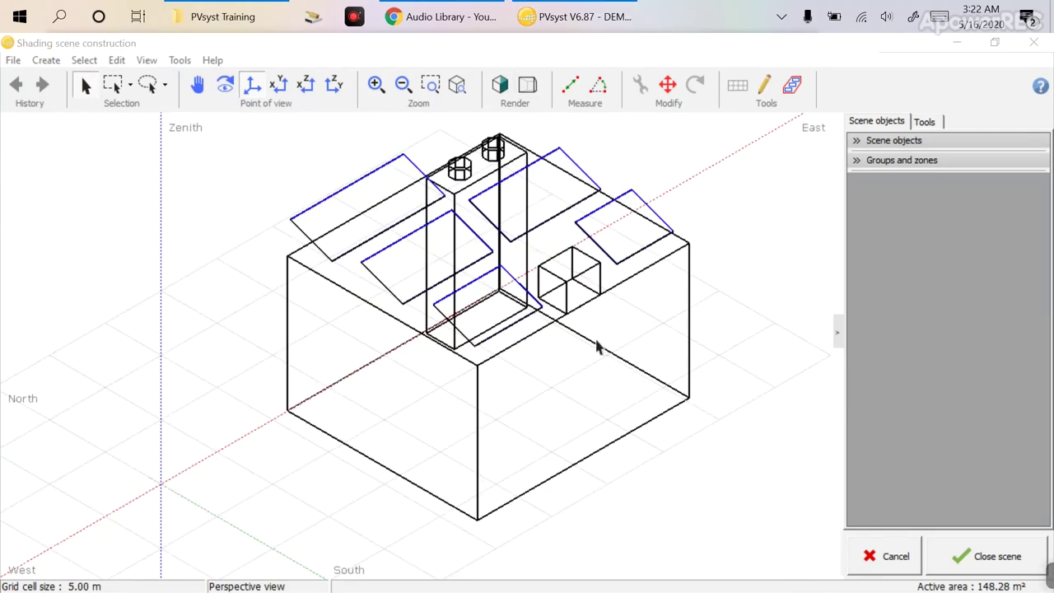
pyautogui.scroll(-2, 560, 304)
pyautogui.moveTo(531, 268); pyautogui.dragTo(383, 362, button='middle')
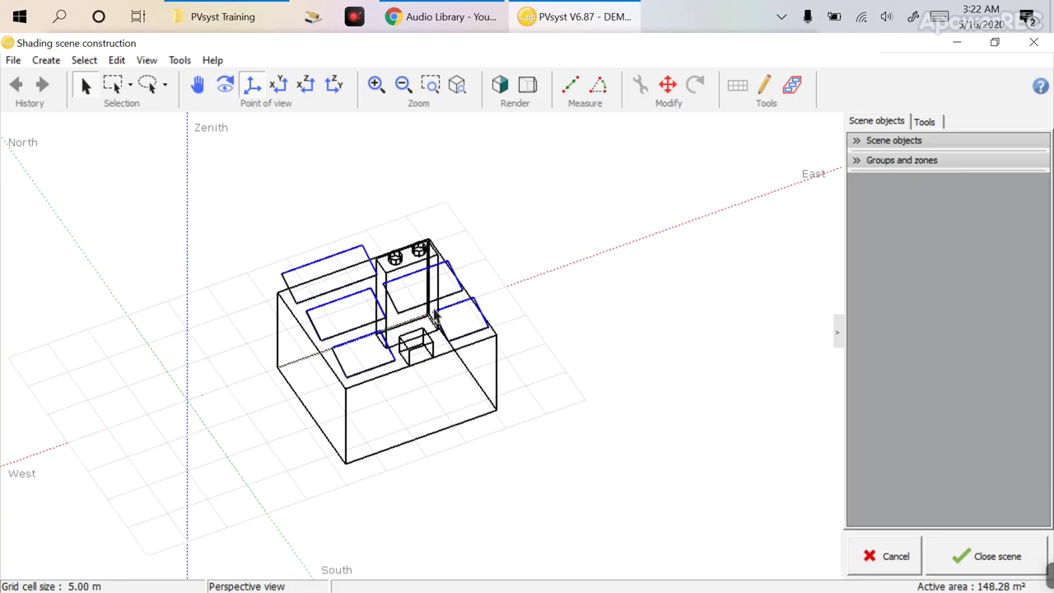
pyautogui.click(46, 60)
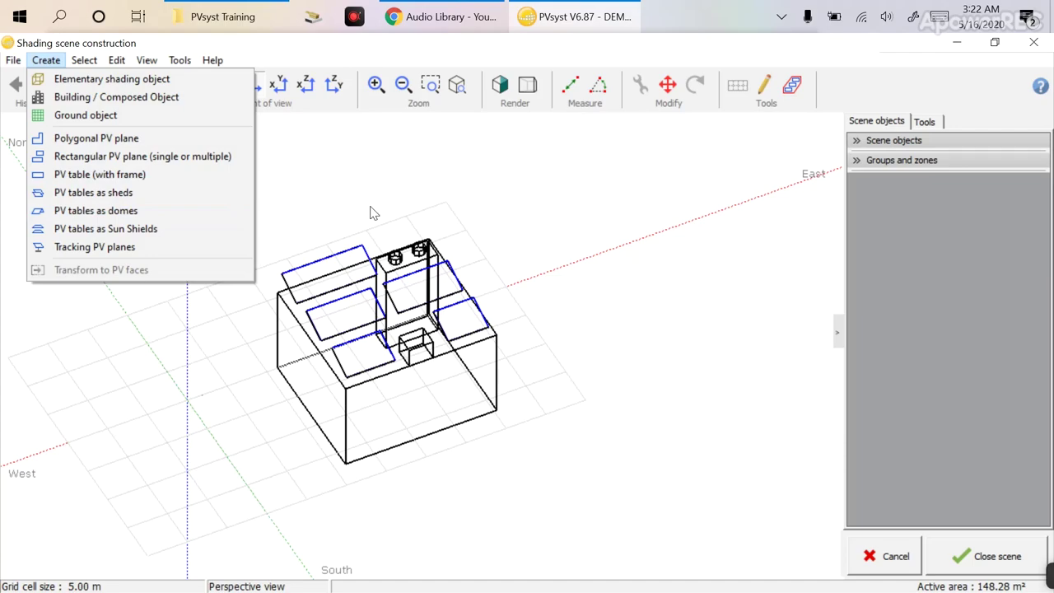
pyautogui.click(459, 189)
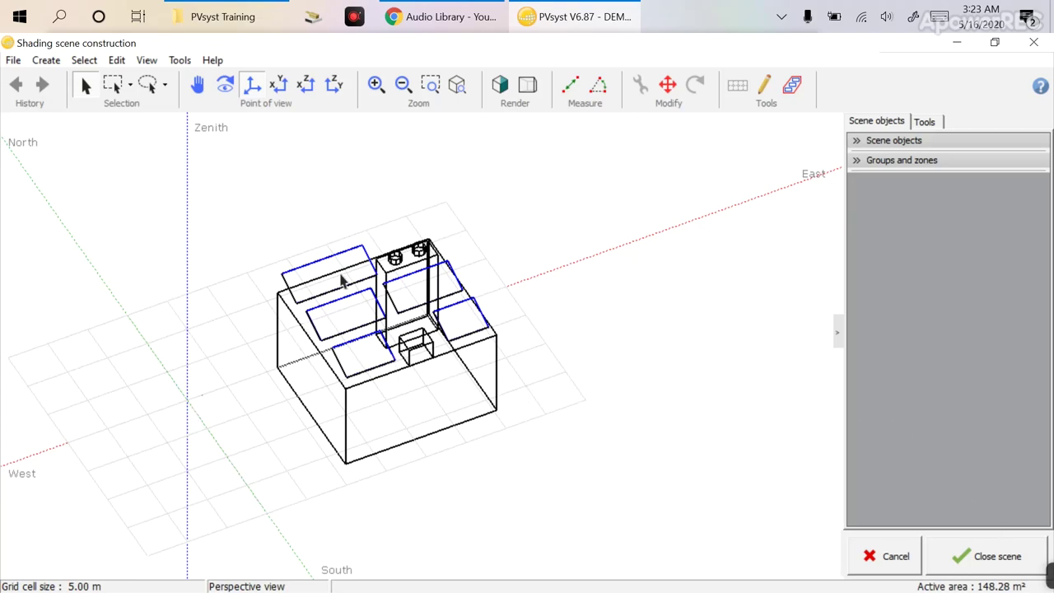
# Step: Close the shading scene, compute the linear shading factor table and leave the near shadings definition
pyautogui.click(988, 557)
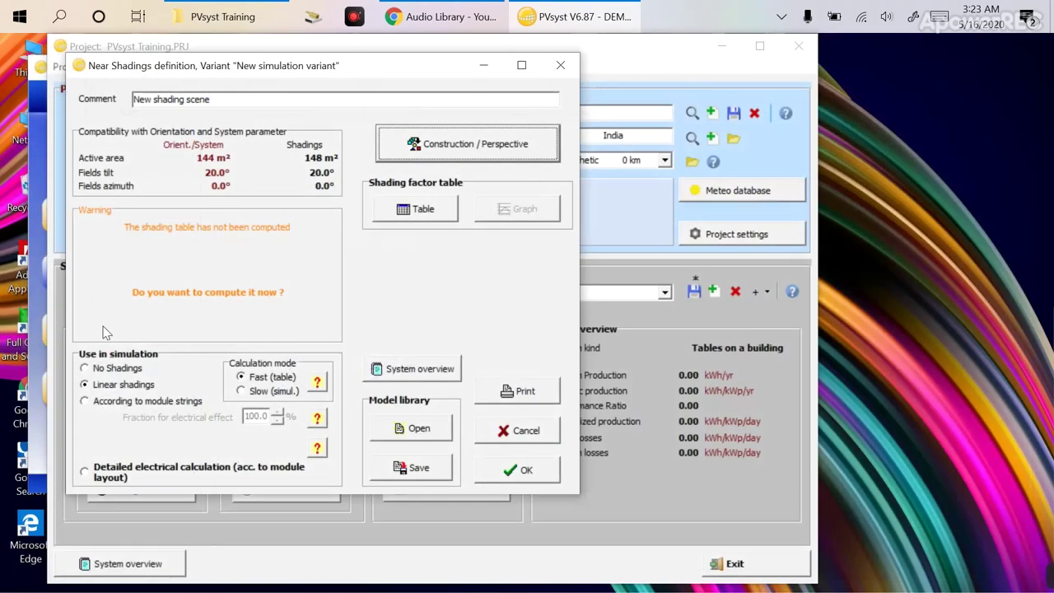
pyautogui.click(420, 216)
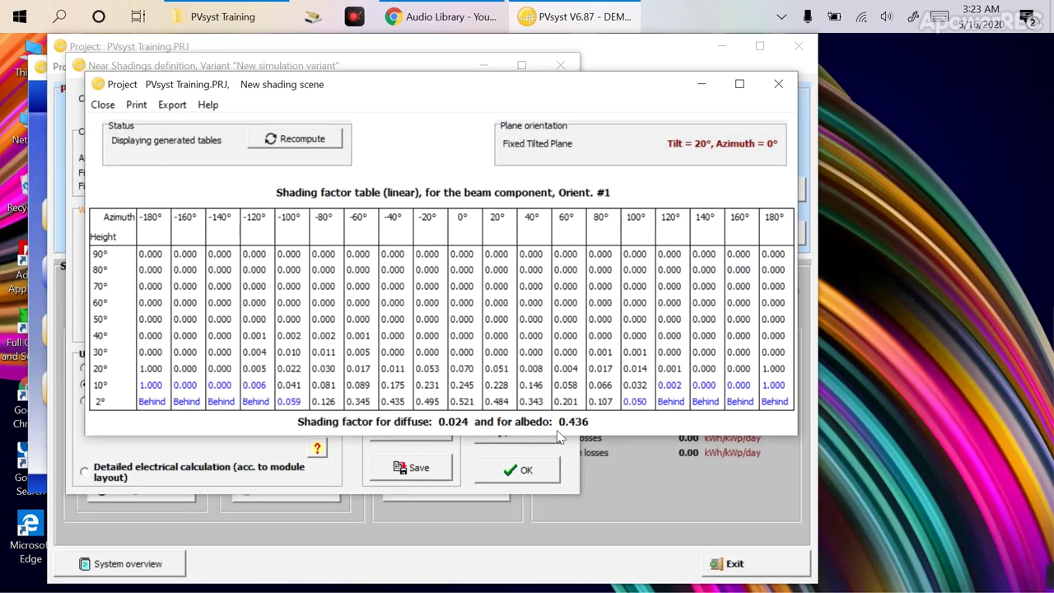
pyautogui.click(777, 83)
pyautogui.click(564, 63)
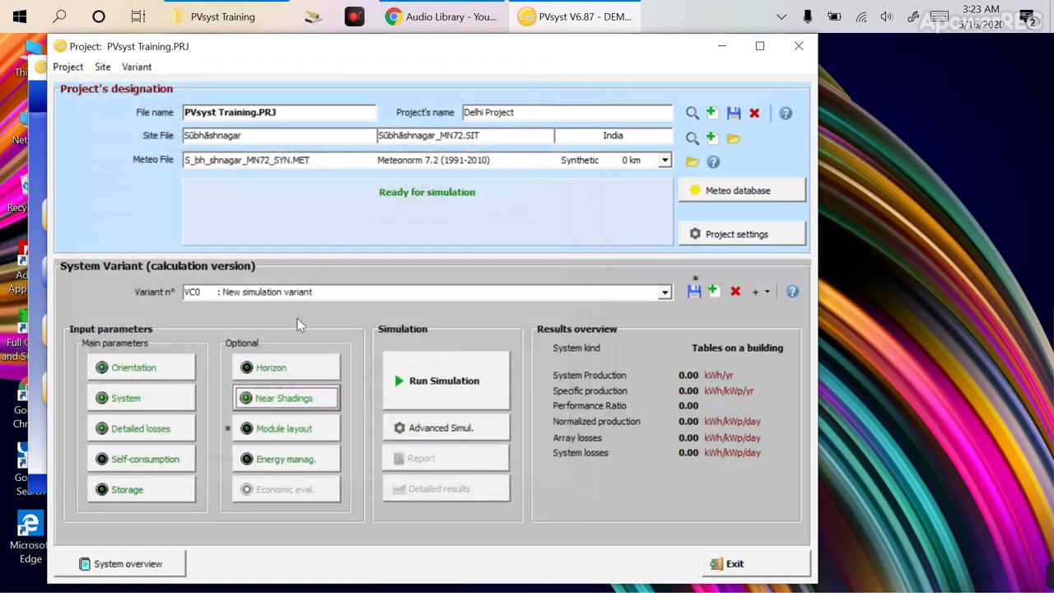
# Step: Open the module layout definition and choose the table Row#1 Col#2
pyautogui.click(283, 436)
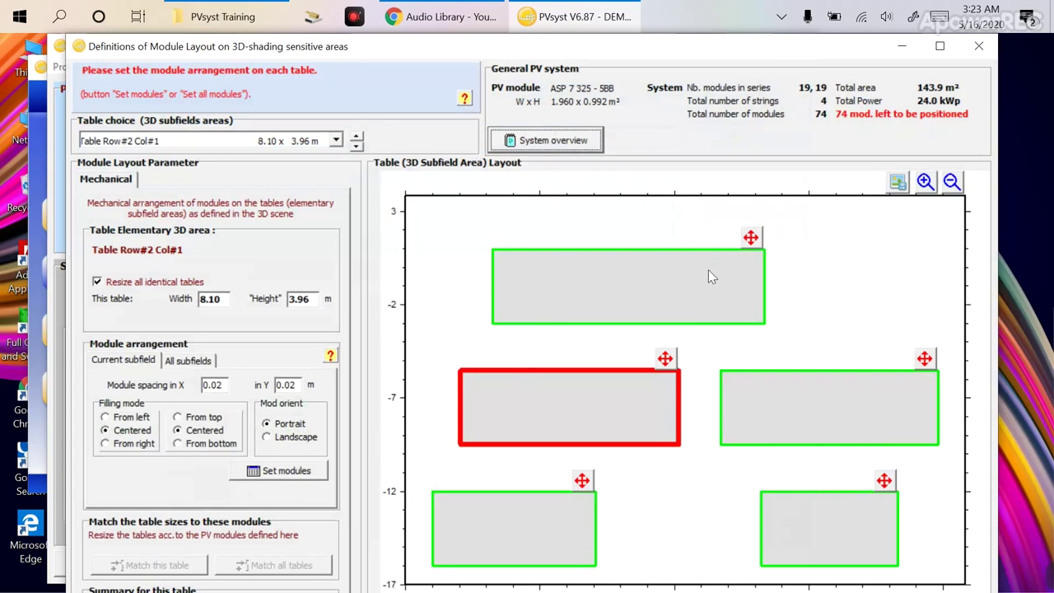
pyautogui.click(311, 139)
pyautogui.click(255, 224)
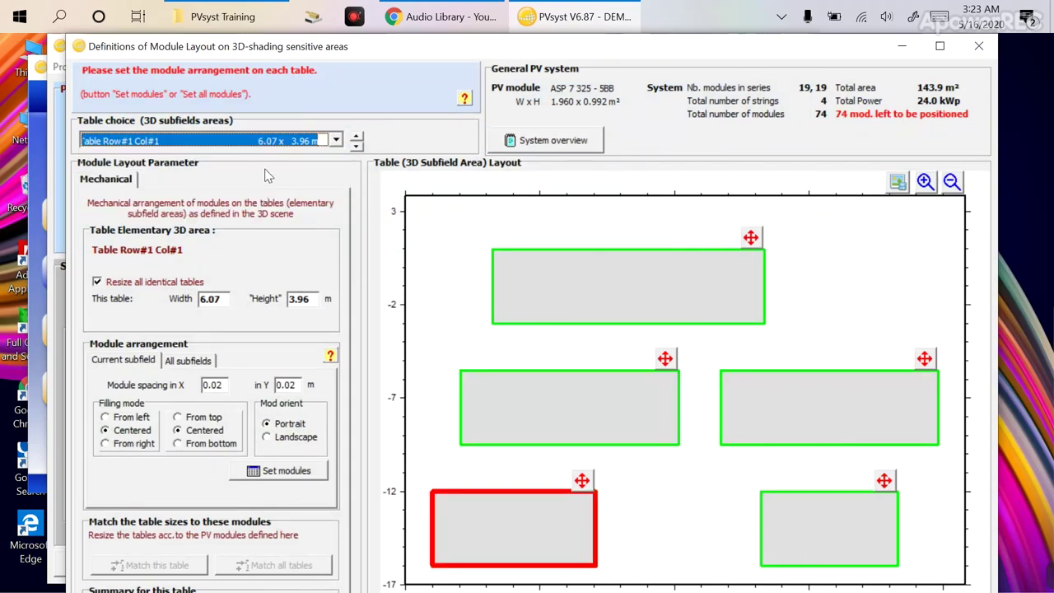
pyautogui.press('Down')
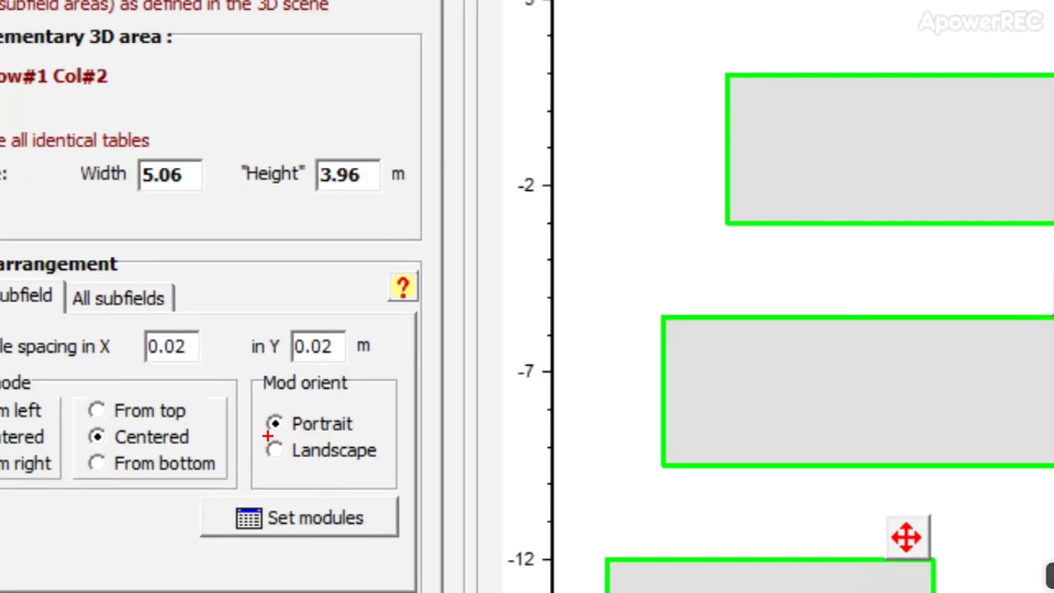
# Step: Set centered portrait modules with 0.02 m spacing on table Row#1 Col#2, and fill all the other subfields the same way
pyautogui.moveTo(265, 429); pyautogui.dragTo(337, 433)
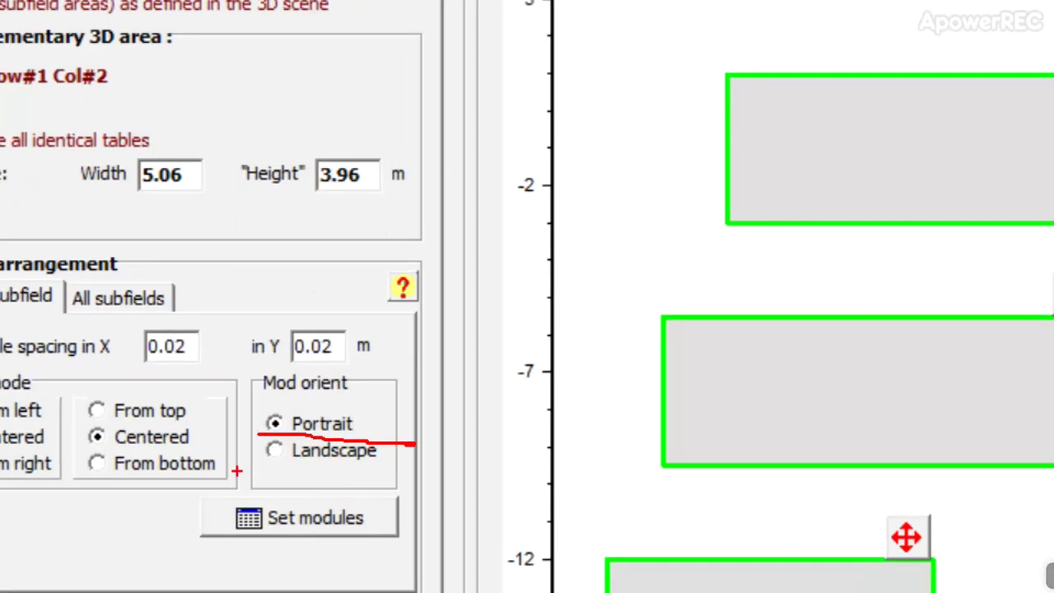
pyautogui.moveTo(236, 471); pyautogui.dragTo(429, 479)
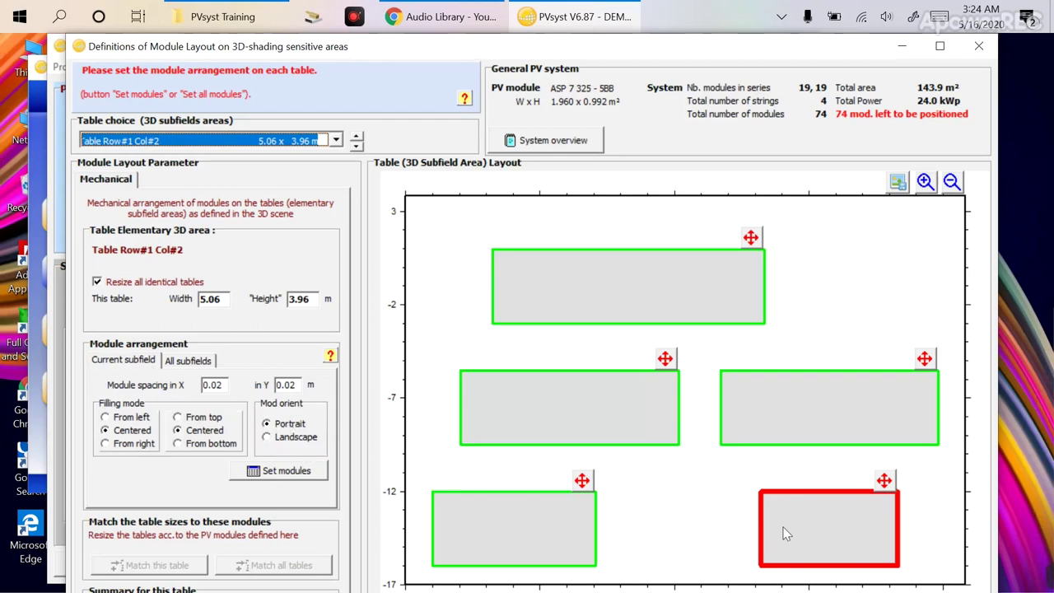
pyautogui.click(275, 471)
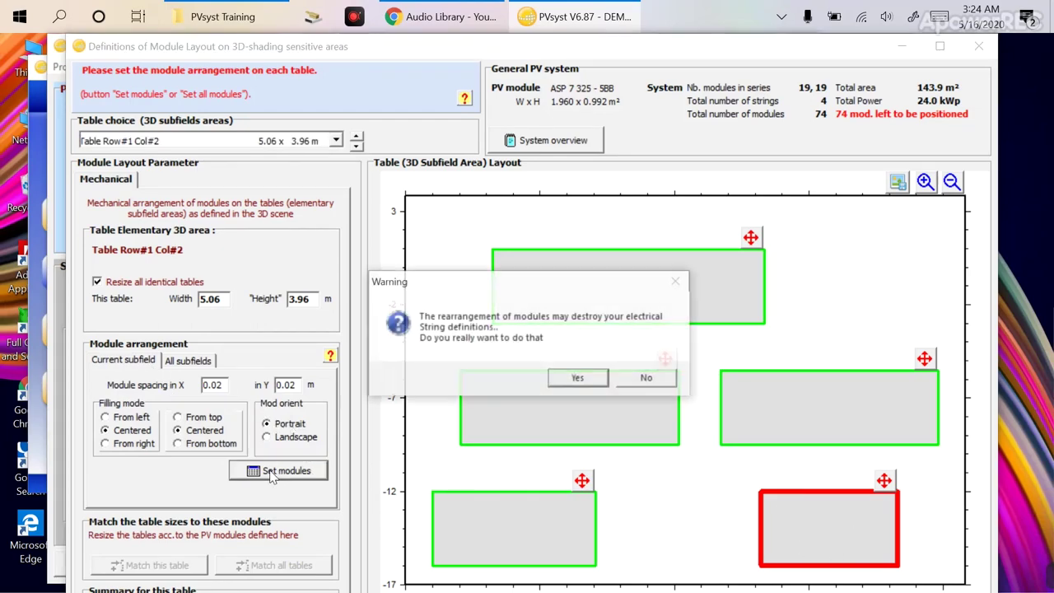
pyautogui.click(577, 378)
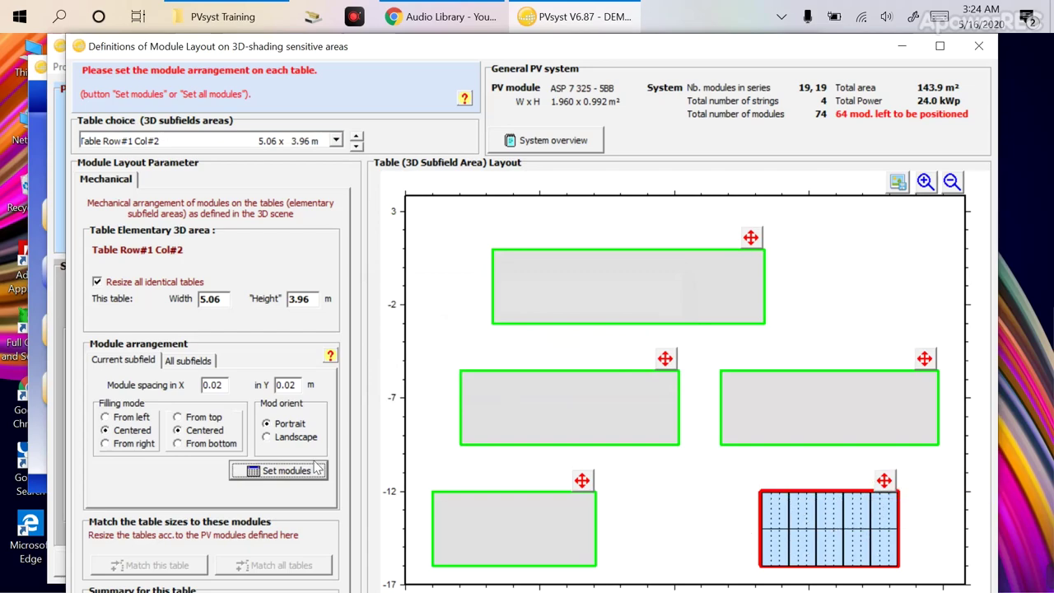
pyautogui.click(187, 363)
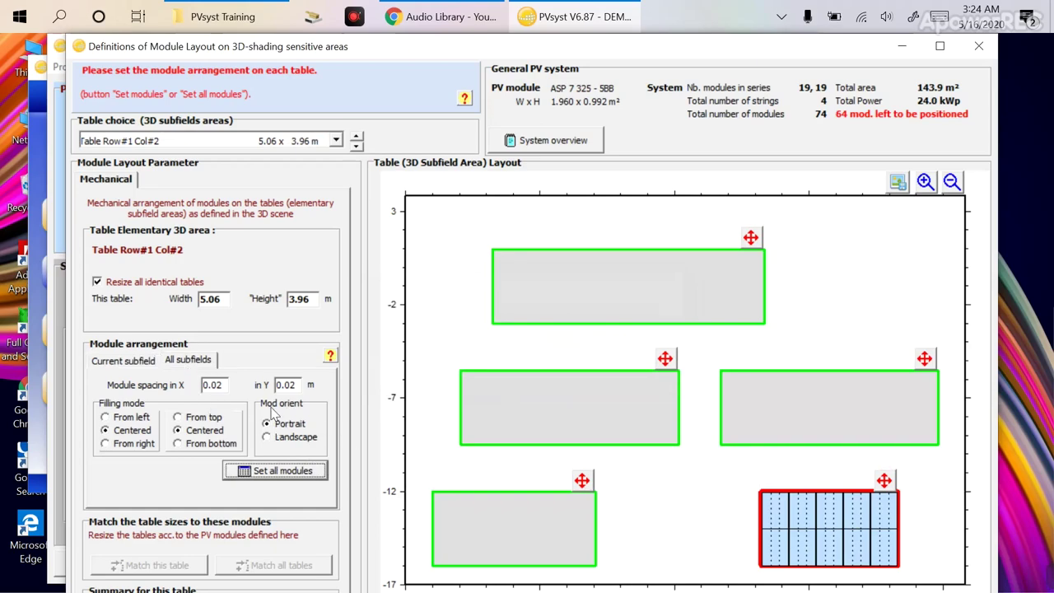
pyautogui.click(275, 471)
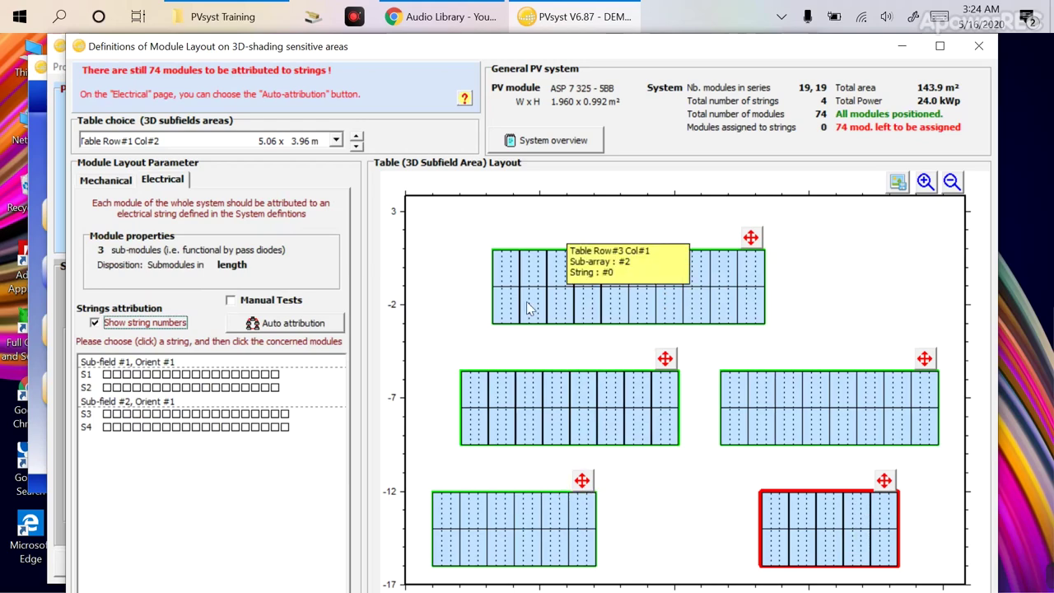
# Step: Automatically distribute all modules to strings, one string per row, filling horizontally from the low left
pyautogui.click(272, 324)
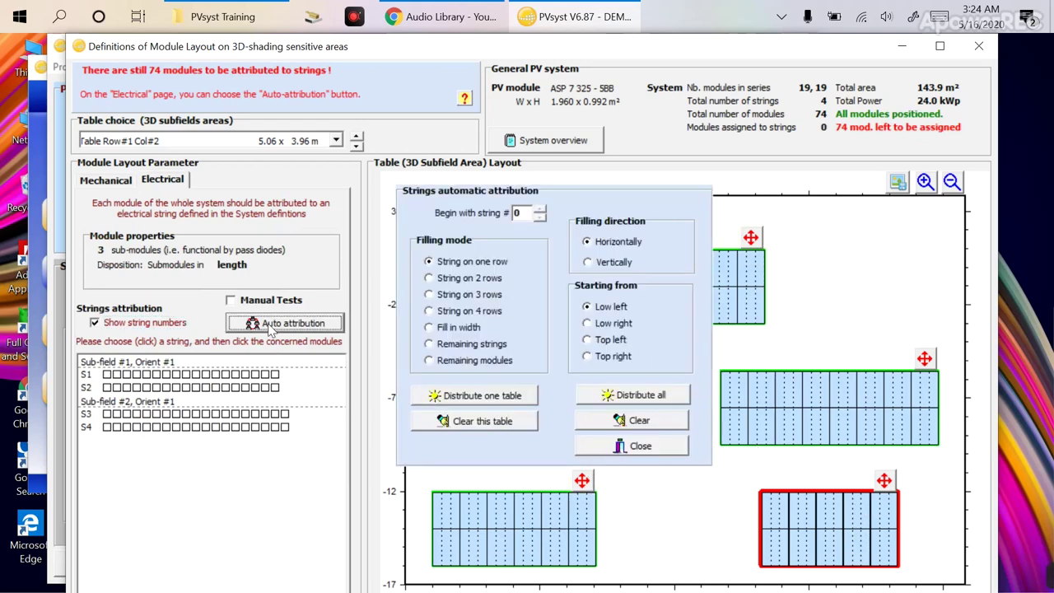
pyautogui.click(606, 397)
pyautogui.click(631, 446)
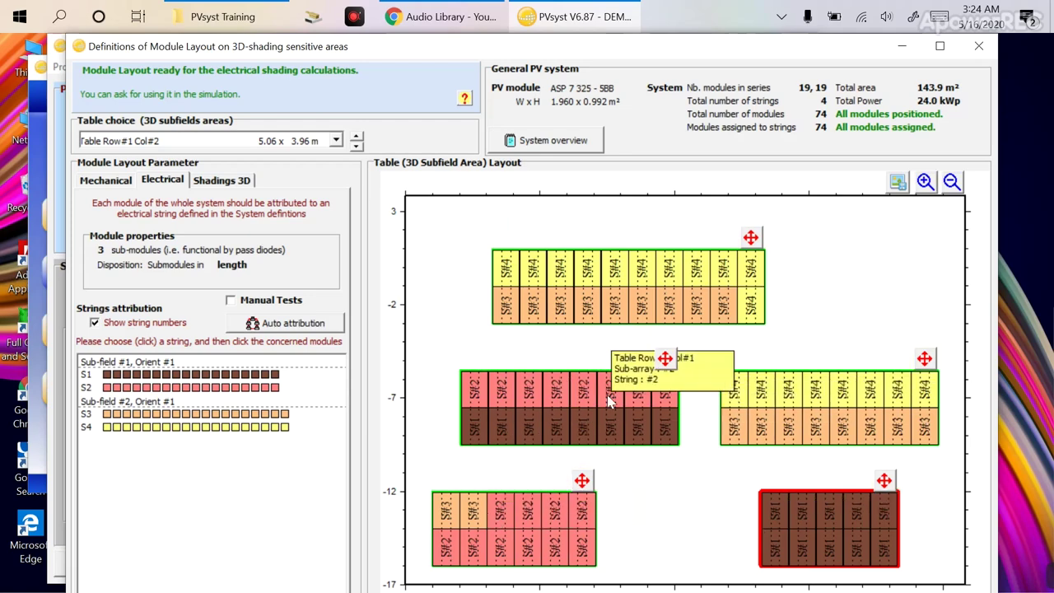
# Step: Deattribute every string S1 module on table Row#1 Col#2
pyautogui.click(137, 376)
pyautogui.click(876, 506)
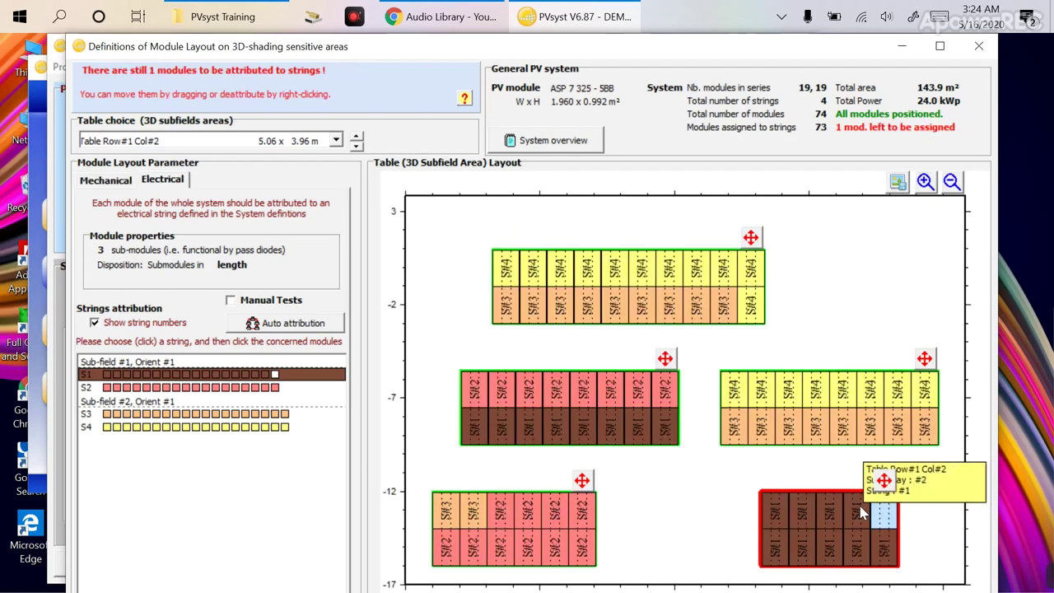
pyautogui.click(856, 512)
pyautogui.click(826, 513)
pyautogui.click(801, 513)
pyautogui.click(774, 515)
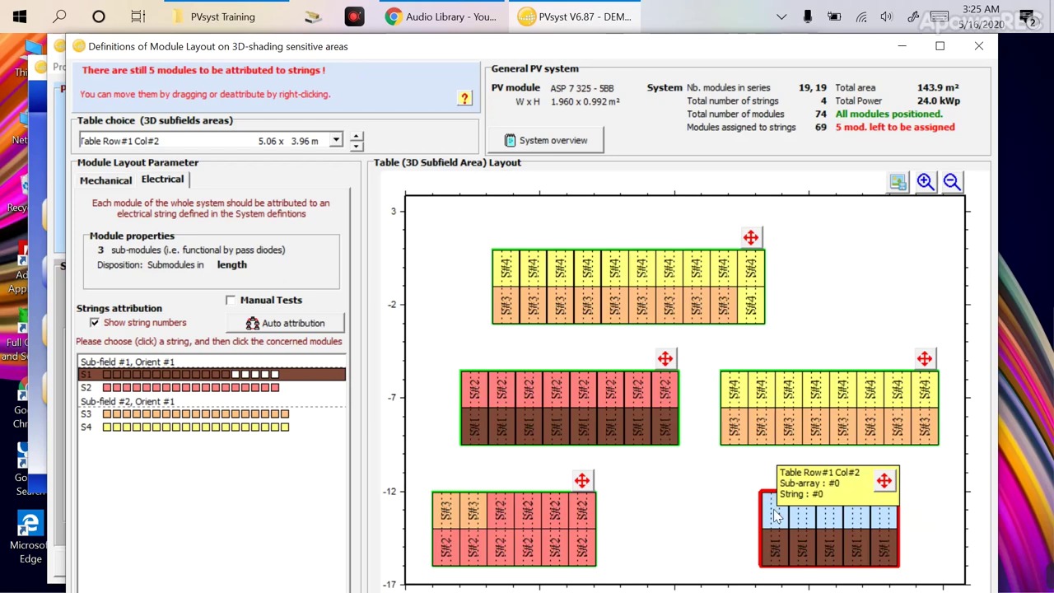
pyautogui.click(773, 551)
pyautogui.click(801, 552)
pyautogui.click(828, 552)
pyautogui.click(856, 552)
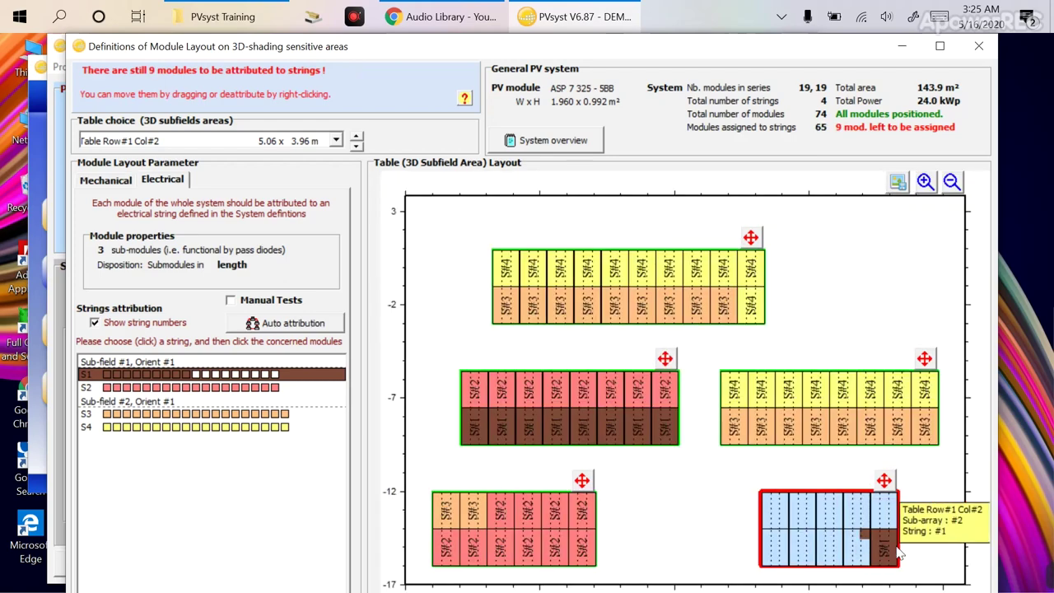
pyautogui.click(893, 550)
# Step: Deattribute the string S1 modules along the lower row of table Row#2 Col#1
pyautogui.click(667, 432)
pyautogui.click(639, 432)
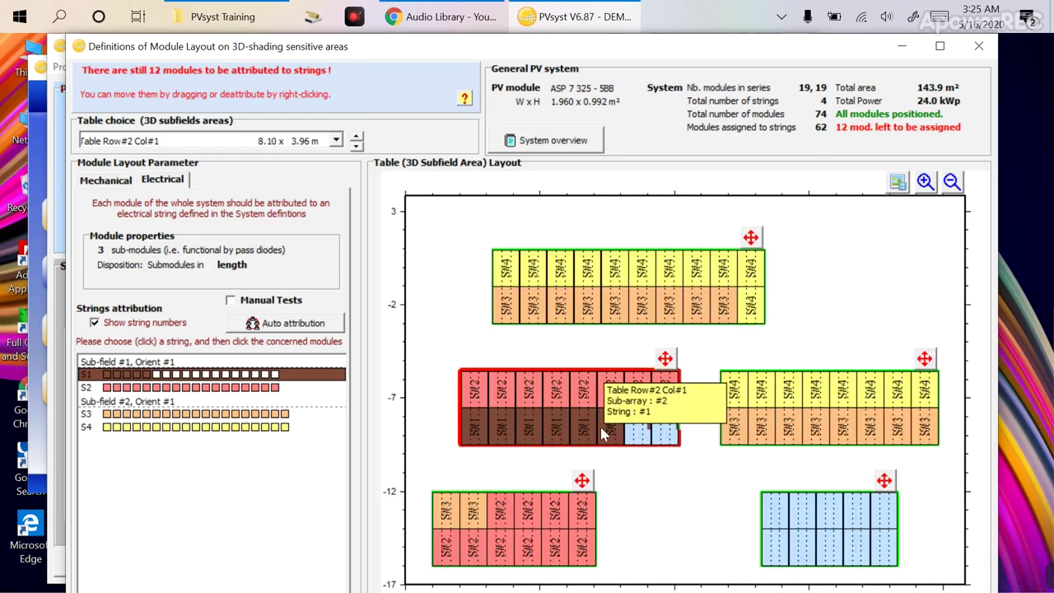
pyautogui.rightClick(610, 429)
pyautogui.rightClick(583, 429)
pyautogui.rightClick(556, 430)
pyautogui.rightClick(528, 430)
pyautogui.rightClick(501, 430)
pyautogui.rightClick(475, 431)
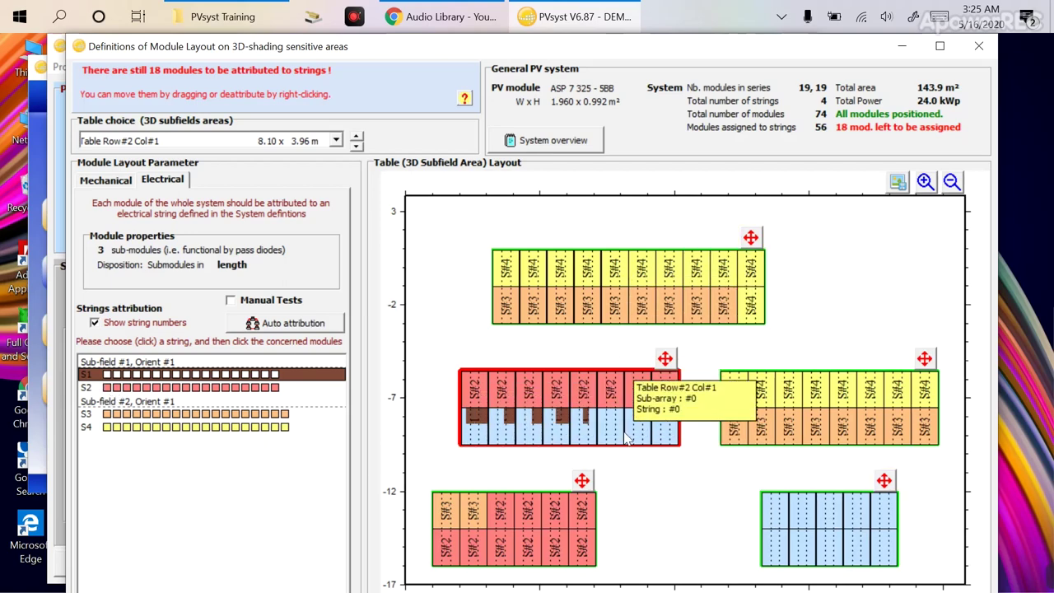
# Step: Deattribute the string S2 modules along the upper row of table Row#2 Col#1
pyautogui.rightClick(666, 393)
pyautogui.rightClick(638, 394)
pyautogui.rightClick(610, 393)
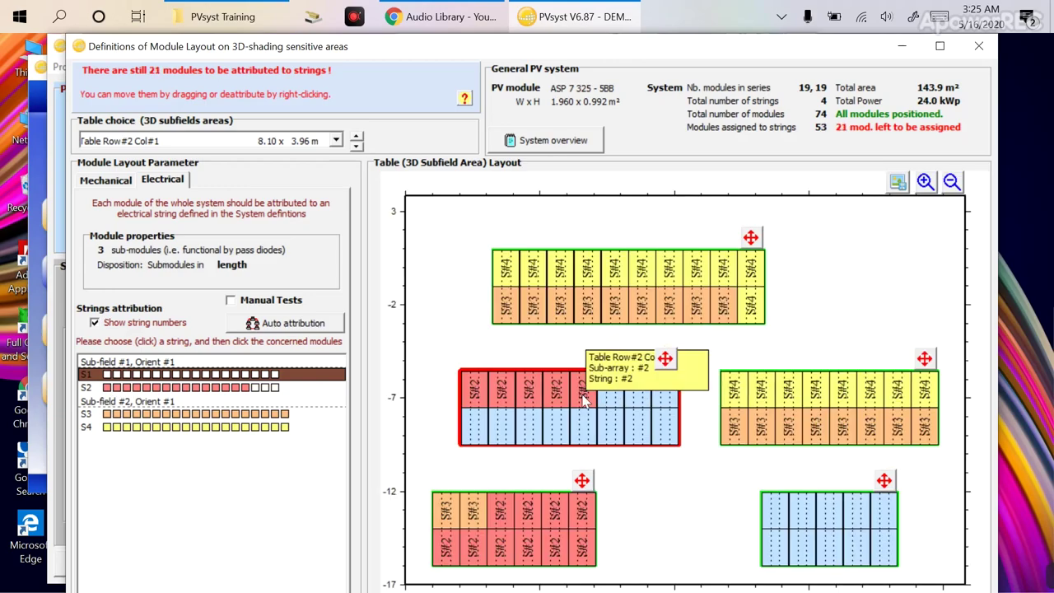
pyautogui.rightClick(583, 393)
pyautogui.rightClick(555, 393)
pyautogui.rightClick(529, 395)
pyautogui.rightClick(501, 389)
pyautogui.rightClick(473, 388)
# Step: Deattribute all string S2 modules on table Row#1 Col#1, leaving its string S3 modules assigned
pyautogui.rightClick(582, 547)
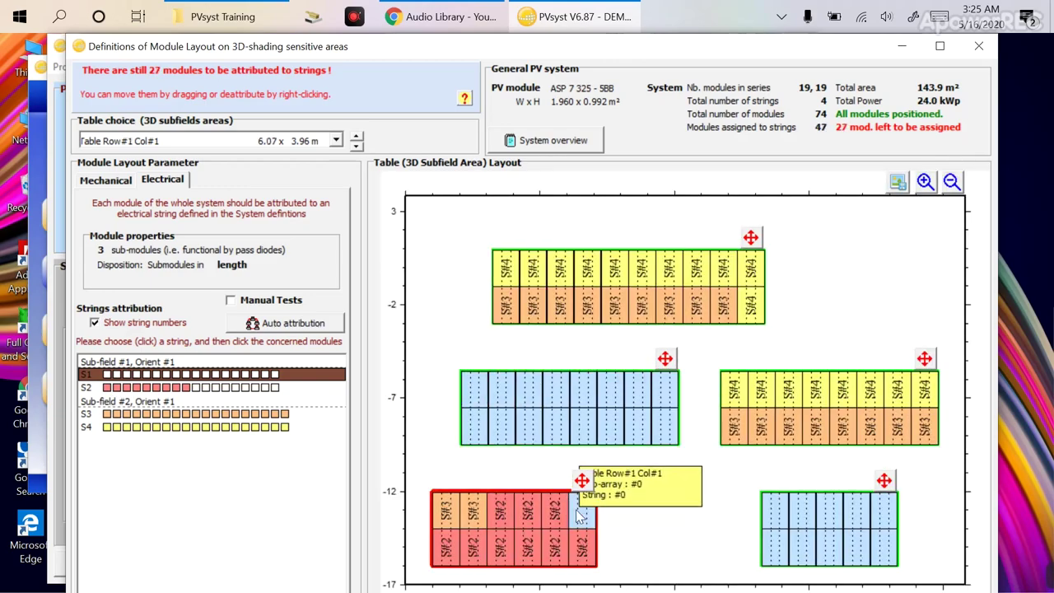
pyautogui.rightClick(556, 527)
pyautogui.rightClick(504, 509)
# Step: Assign both rows of modules on table Row#1 Col#2 to string S2
pyautogui.click(130, 388)
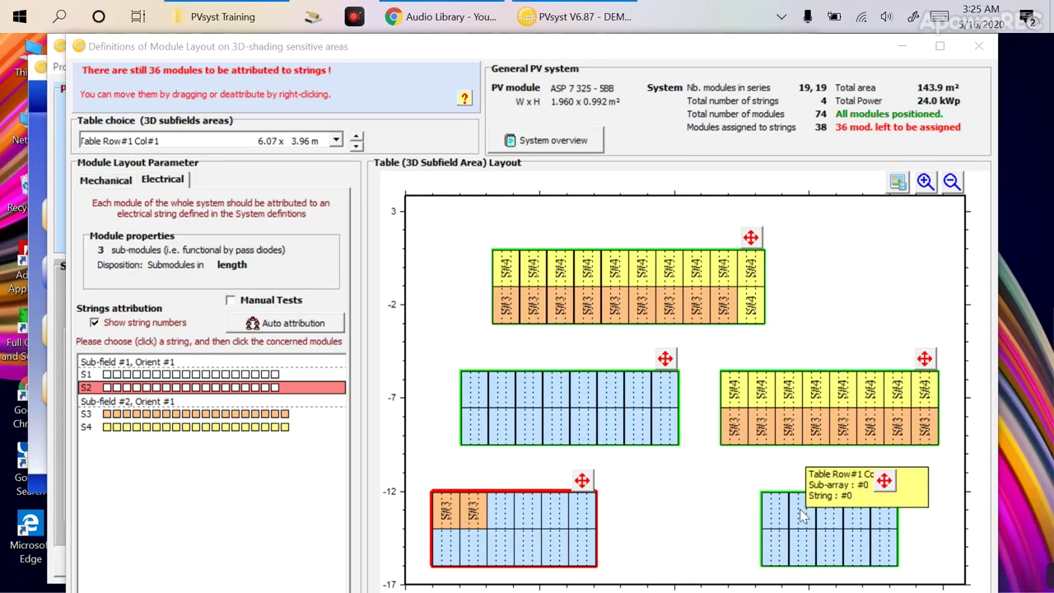
pyautogui.click(884, 548)
pyautogui.click(856, 547)
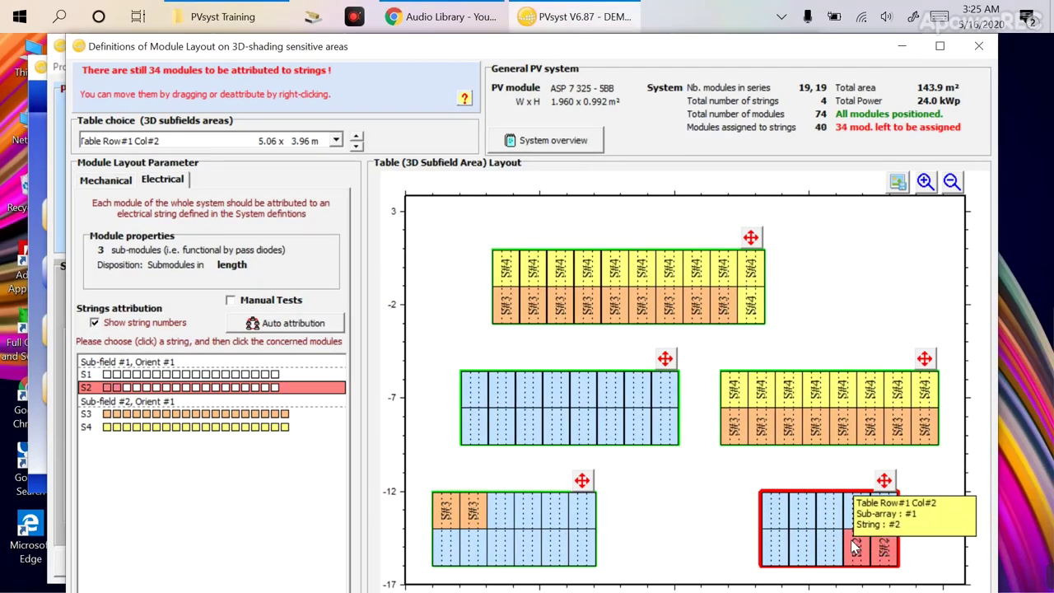
pyautogui.click(828, 548)
pyautogui.click(801, 549)
pyautogui.click(774, 550)
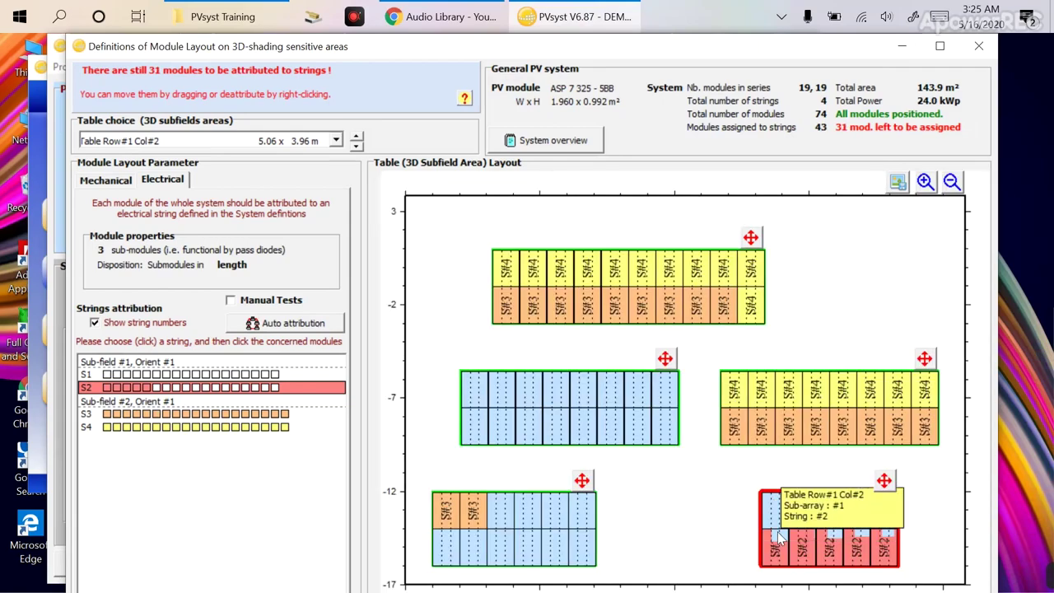
pyautogui.click(774, 515)
pyautogui.click(800, 515)
pyautogui.click(828, 514)
pyautogui.click(856, 514)
pyautogui.click(884, 514)
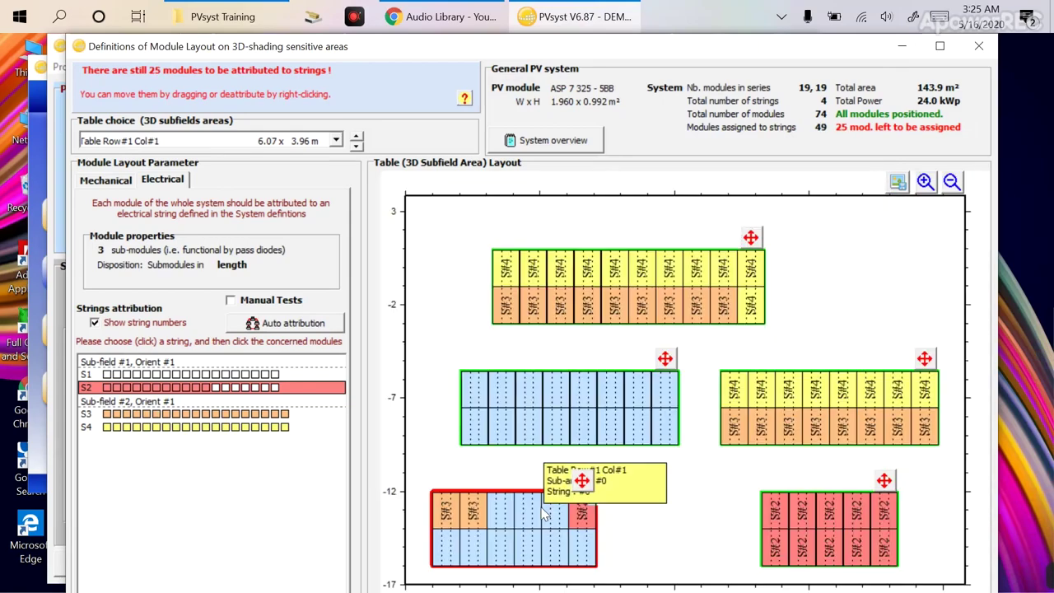
# Step: Complete string S2 with the modules in the last four columns of table Row#1 Col#1
pyautogui.click(527, 514)
pyautogui.click(554, 514)
pyautogui.click(581, 547)
pyautogui.click(554, 547)
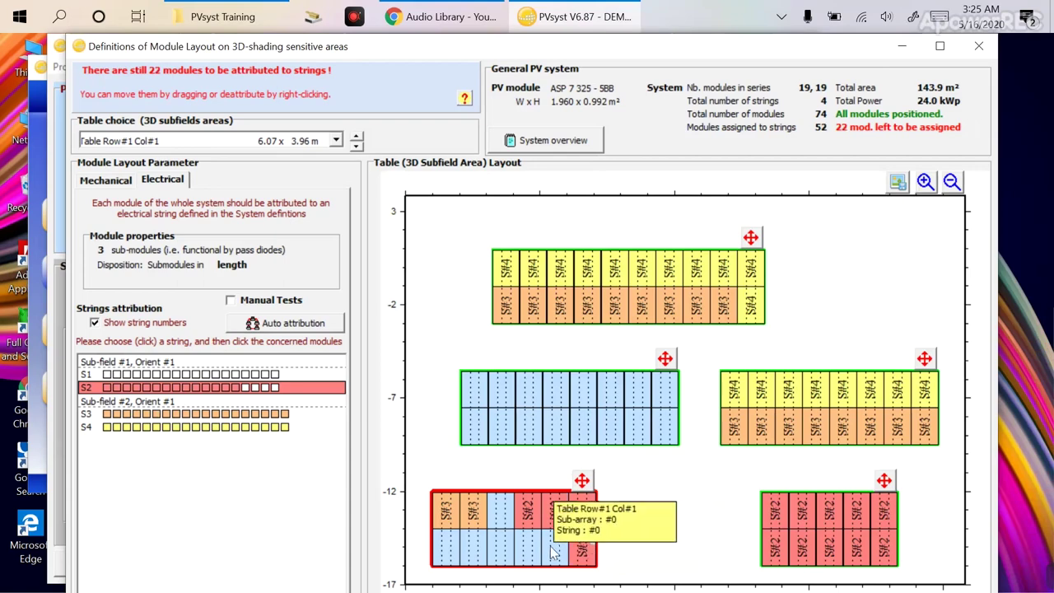
pyautogui.click(527, 547)
pyautogui.click(499, 548)
pyautogui.click(499, 514)
pyautogui.click(474, 549)
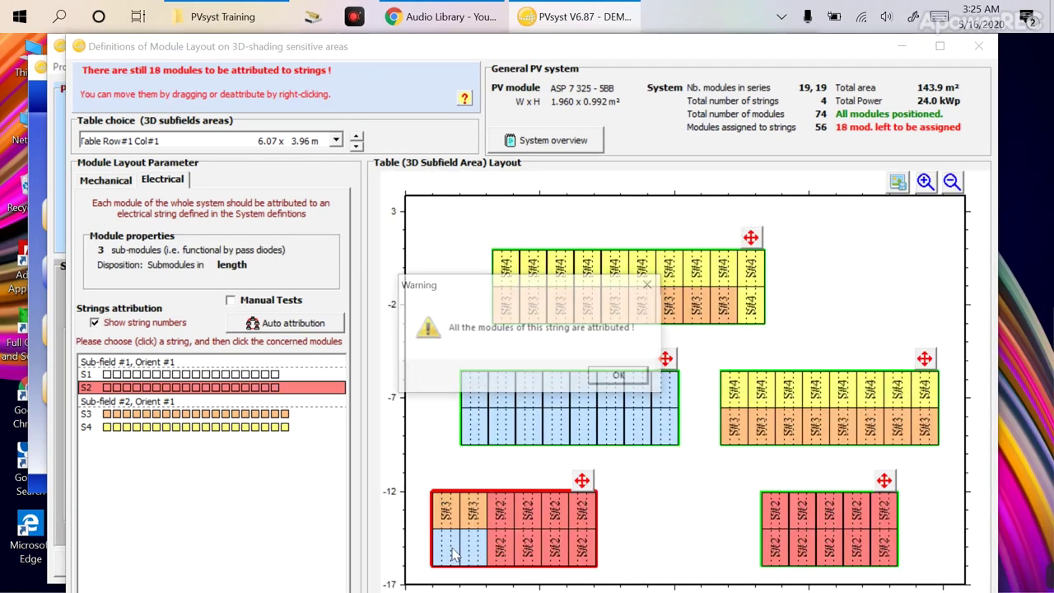
pyautogui.click(646, 377)
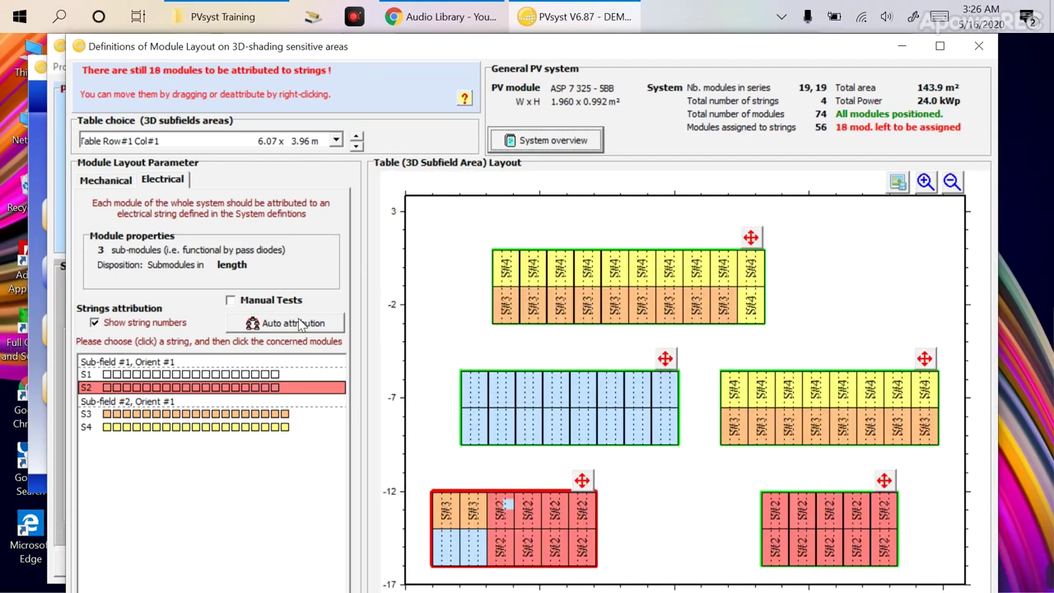
# Step: Automatically distribute the remaining modules to strings and calculate the 3D shadings over the day for 12/21/2011
pyautogui.click(298, 324)
pyautogui.click(656, 396)
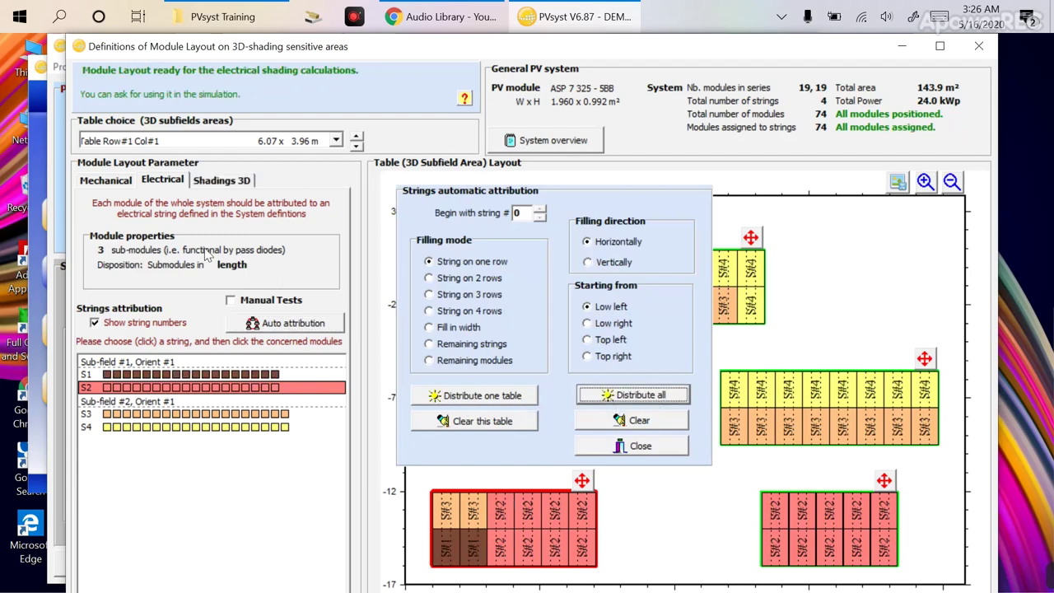
pyautogui.click(224, 183)
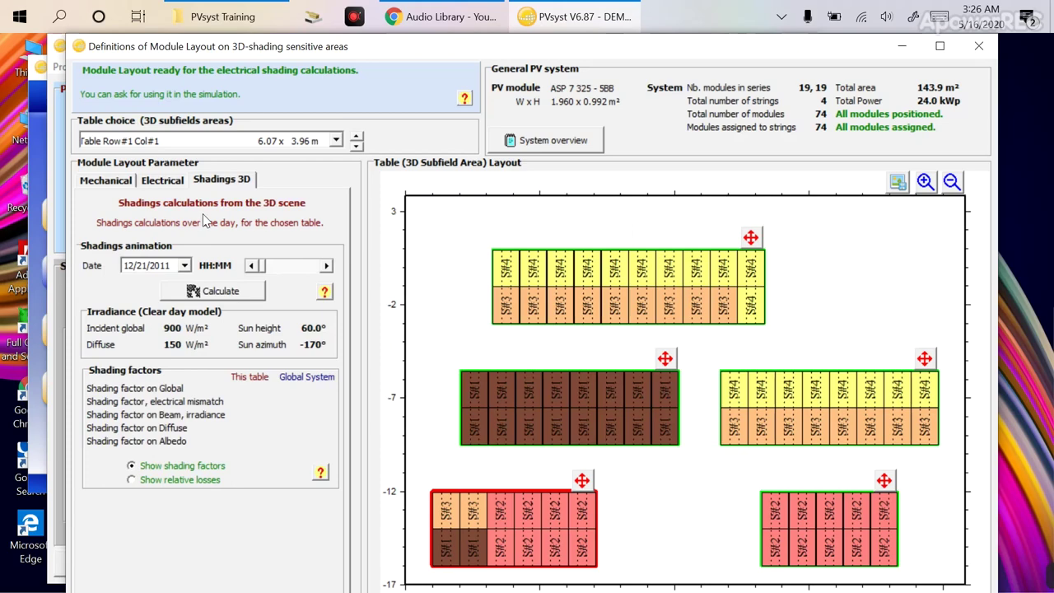
pyautogui.click(213, 291)
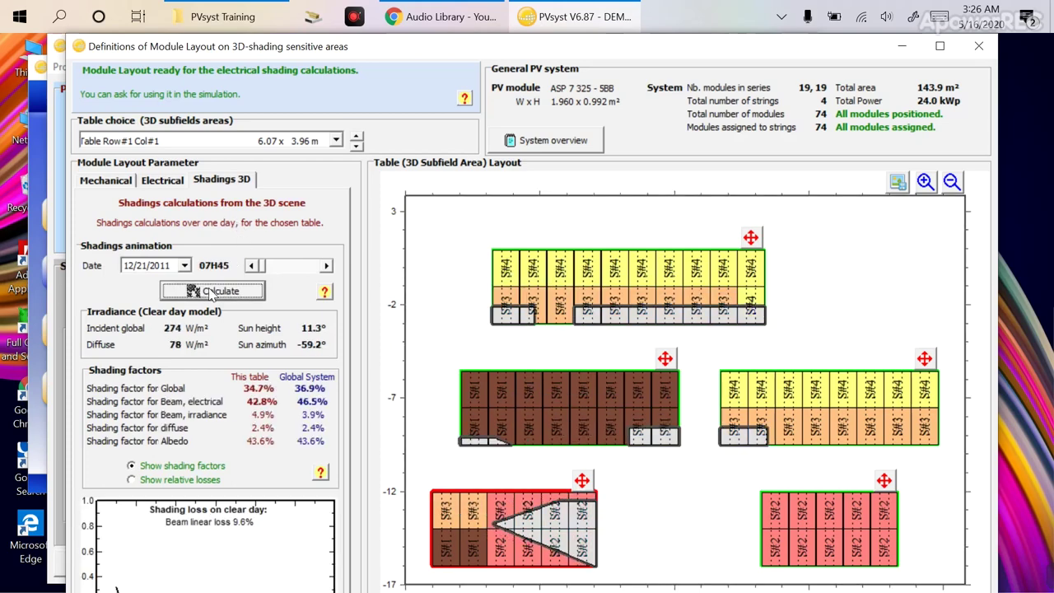